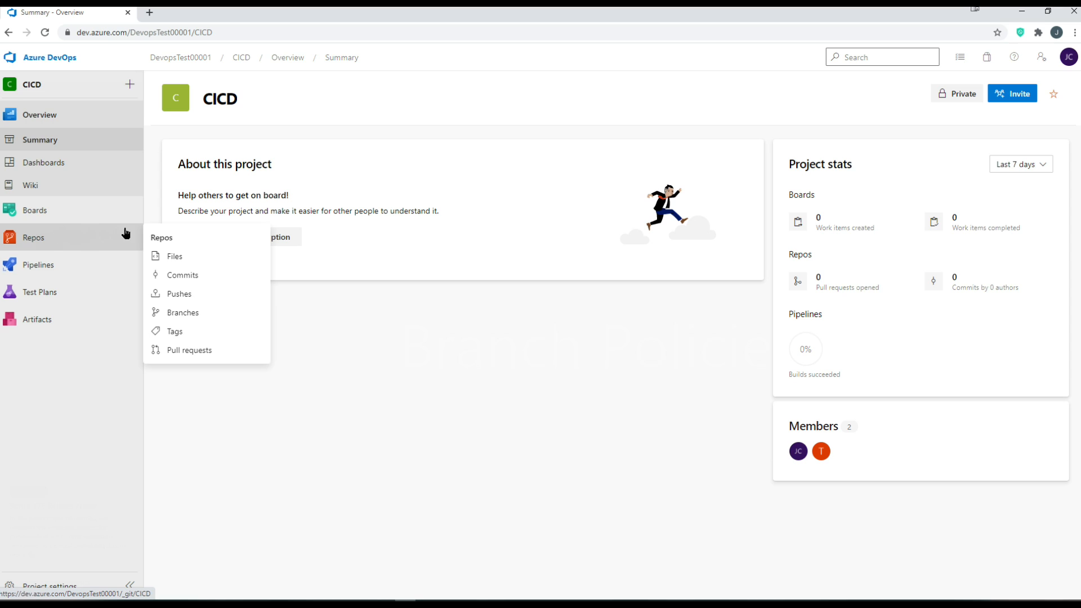
Step: List all branches of the CICD repository and open the branch policies of master in a separate browser tab
left_click(195, 311)
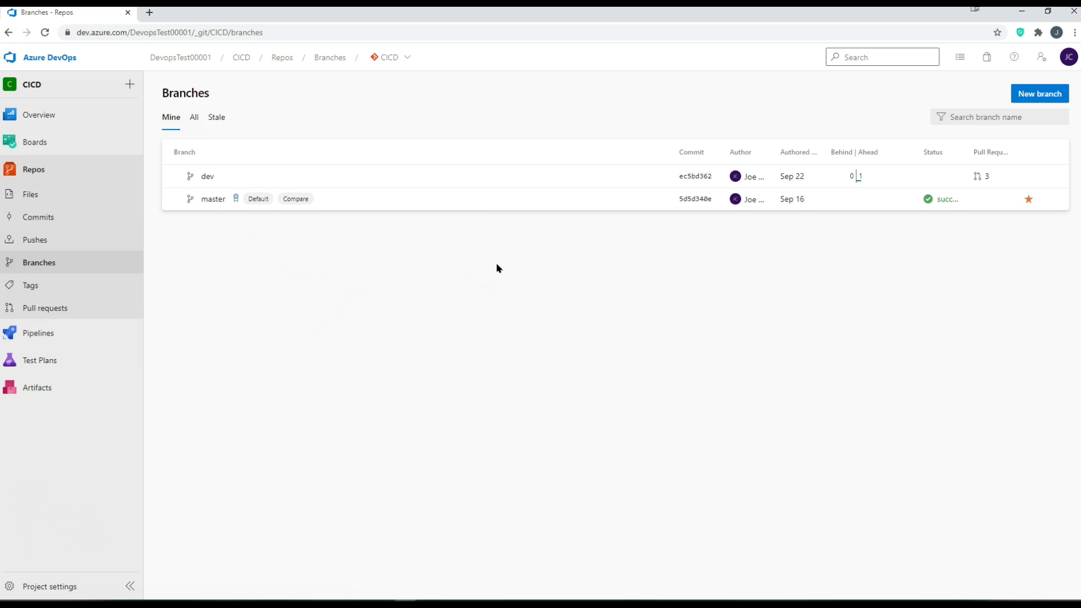
left_click(194, 117)
right_click(236, 198)
left_click(255, 210)
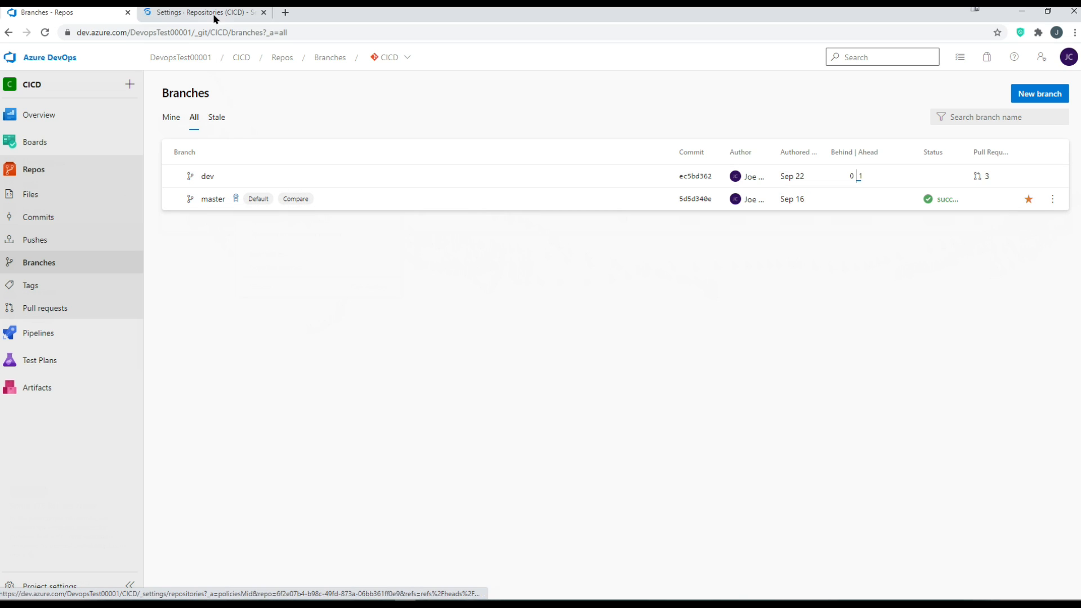
left_click(213, 14)
Step: Review the policies configured on the master branch, from the reviewer requirements down through the remaining checks
left_click(478, 311)
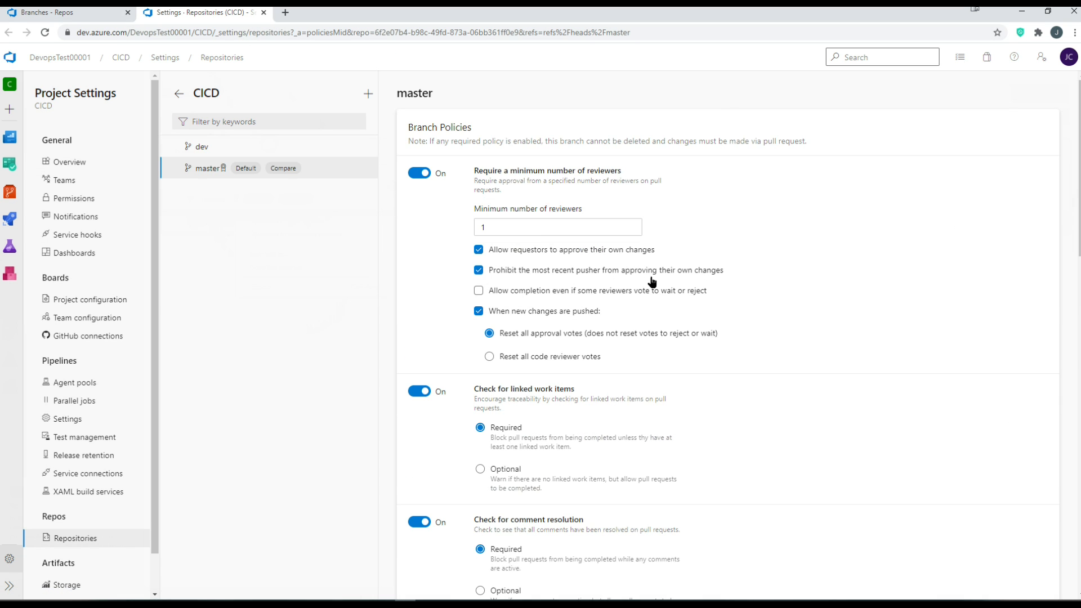
scroll(676, 338, "down", 1)
scroll(678, 332, "down", 1)
scroll(682, 323, "up", 2)
Step: Return to the branch list and open the branch policies of the dev branch
left_click(73, 14)
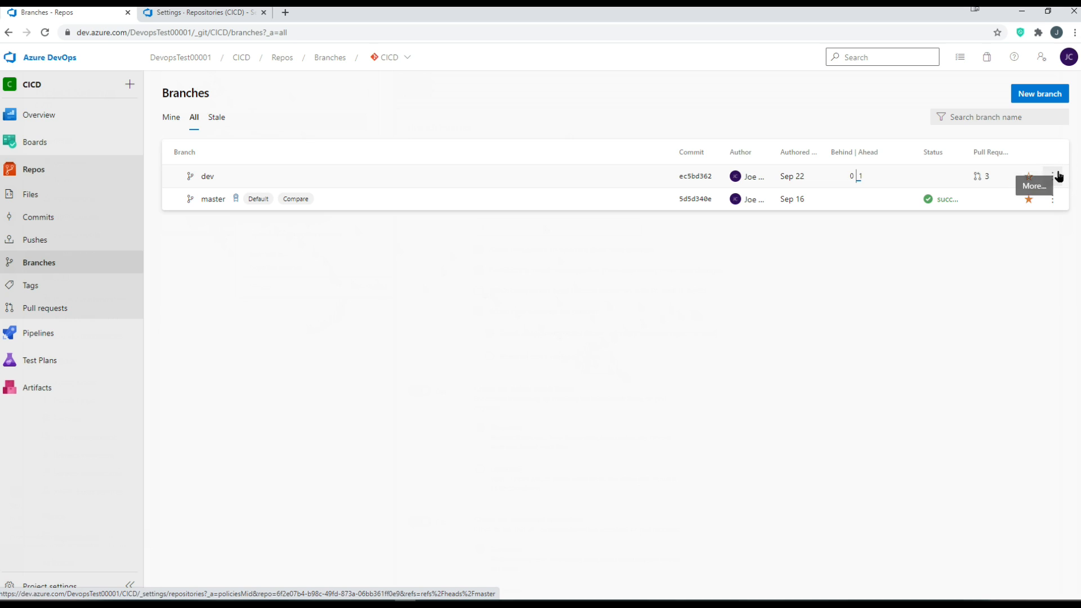
left_click(1056, 176)
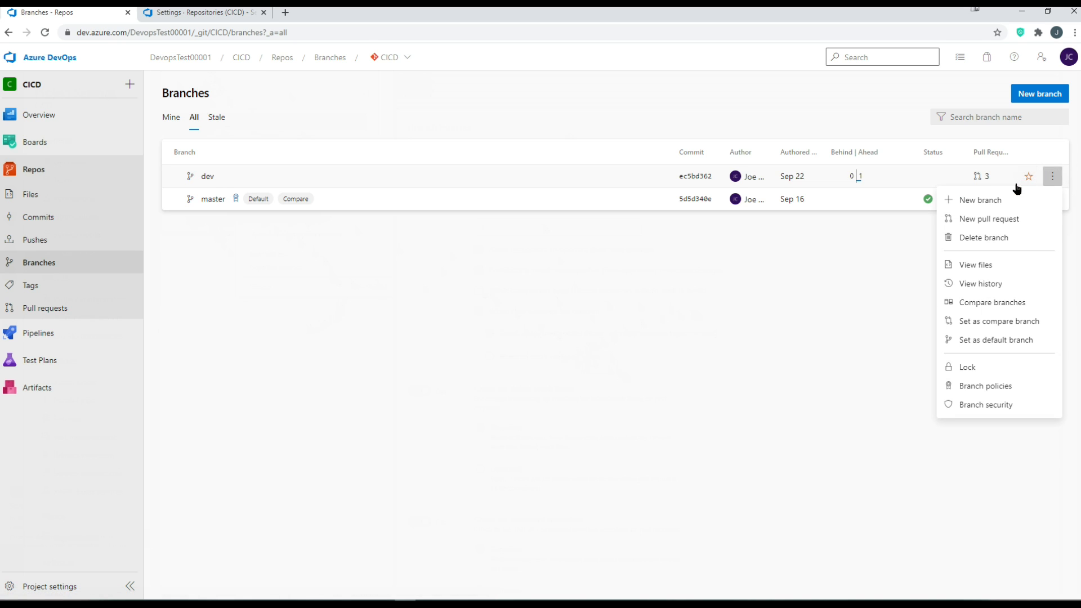
left_click(1006, 387)
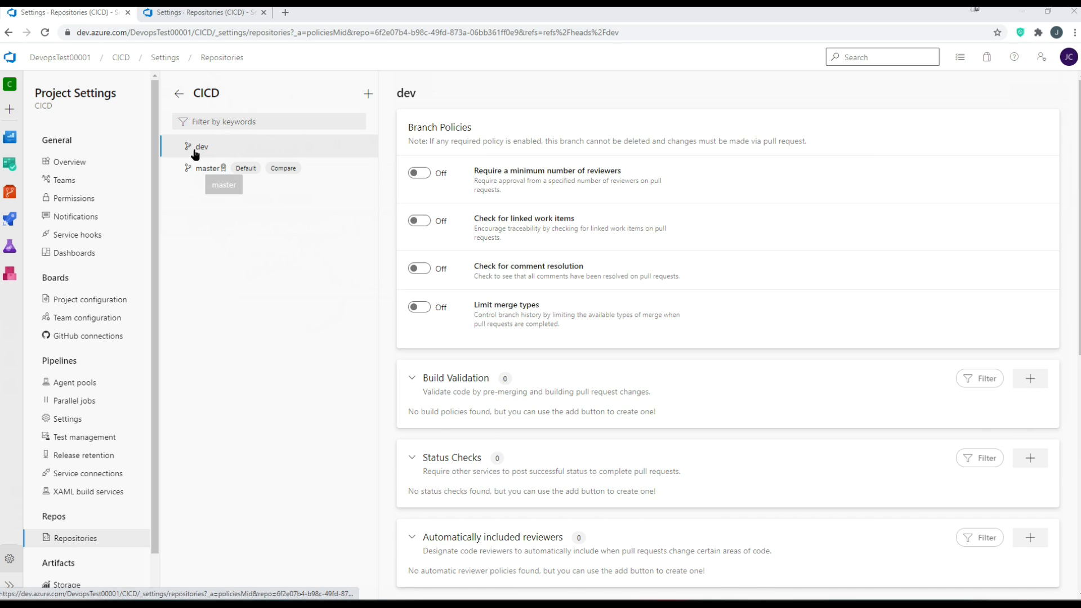
Step: Compare the master branch's policies with those of dev, including dev's build validation, status checks and automatic reviewers
left_click(203, 170)
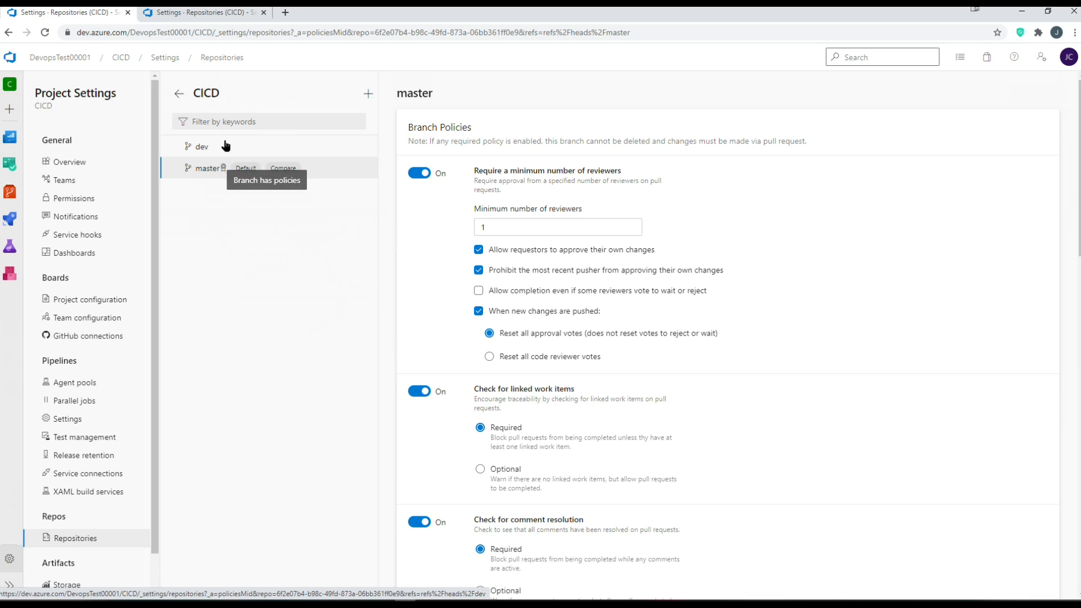
left_click(226, 146)
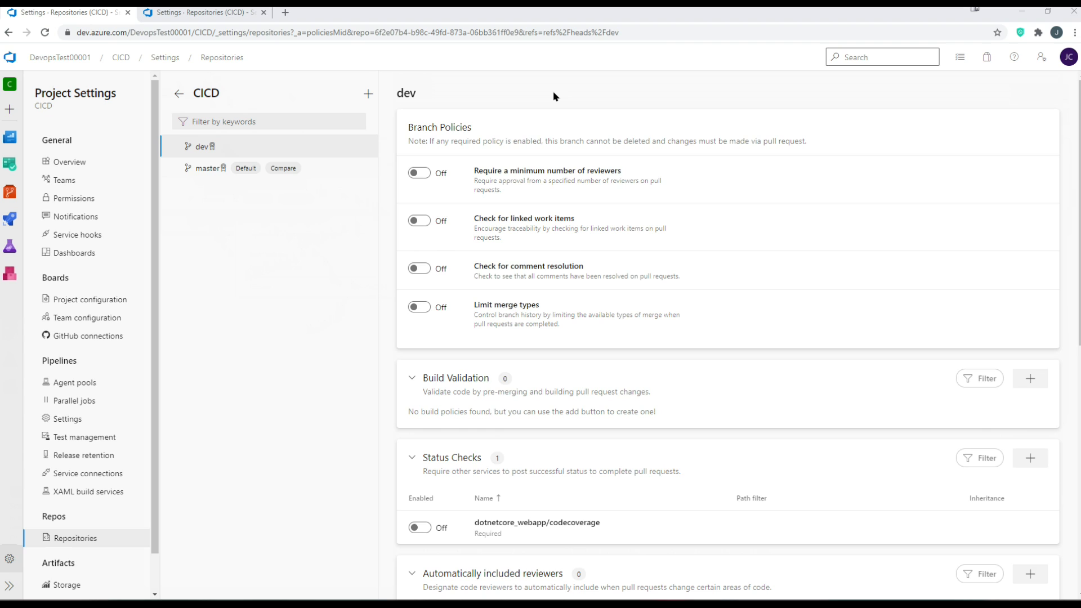
scroll(518, 245, "down", 2)
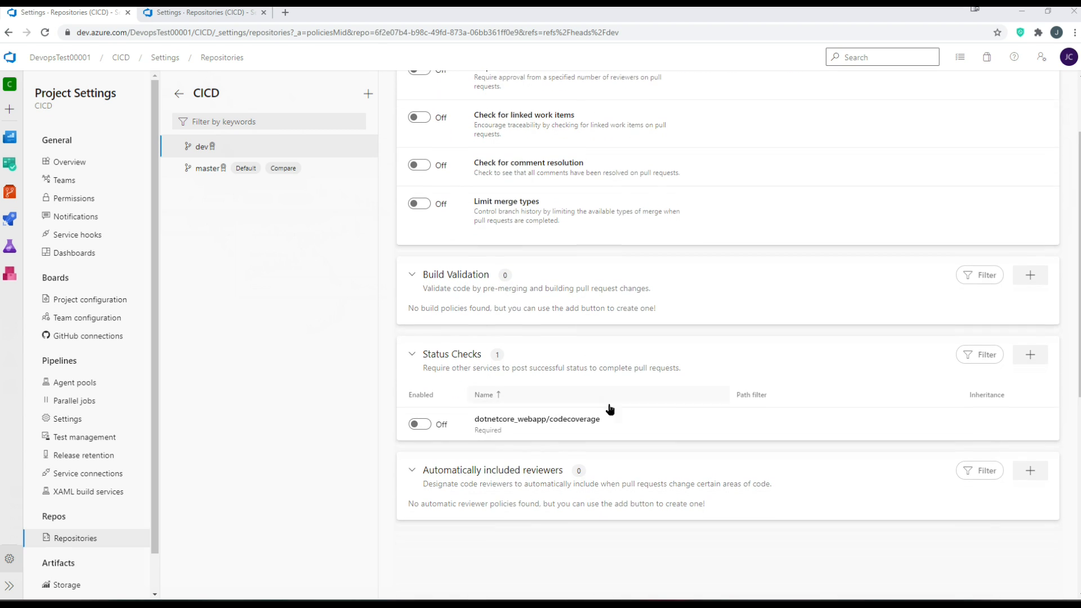
scroll(613, 394, "up", 2)
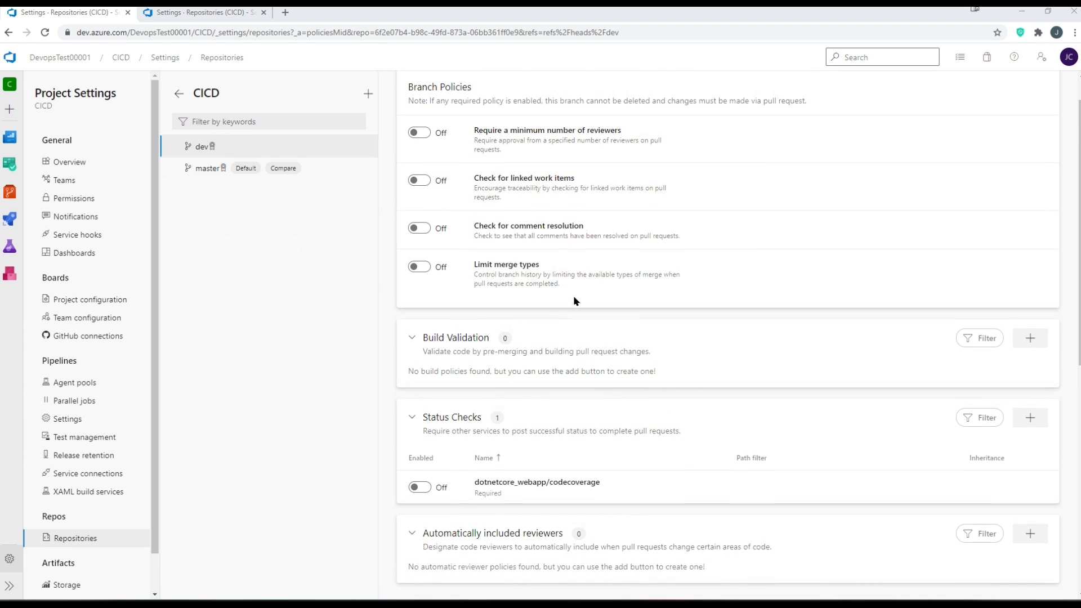
scroll(575, 301, "up", 1)
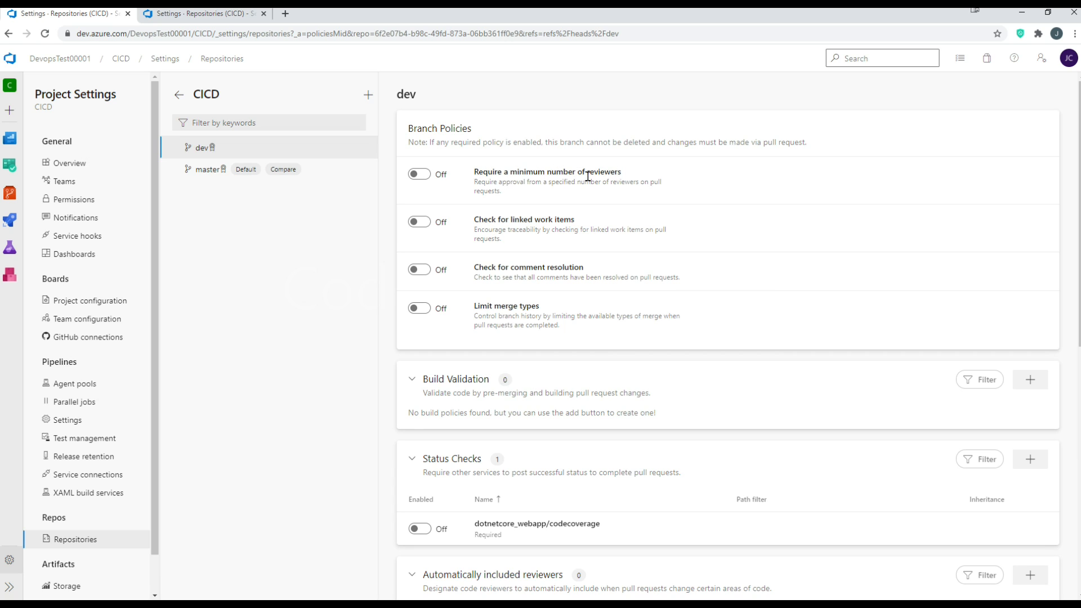
Step: Require a minimum of 1 reviewer on the dev branch and allow requestors to approve their own changes
left_click(419, 174)
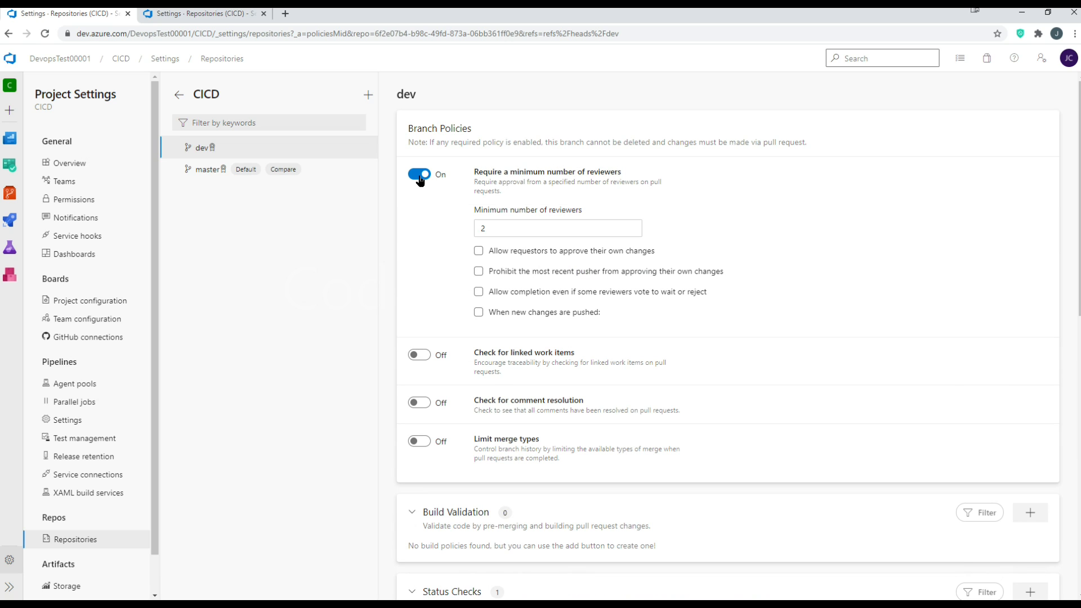
scroll(443, 245, "down", 1)
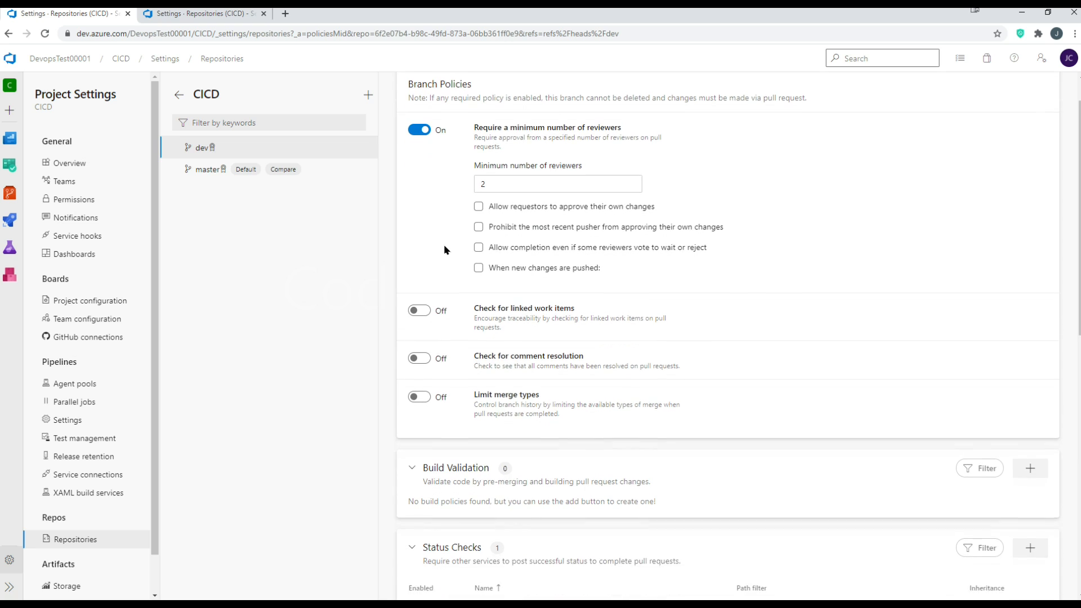
scroll(443, 244, "up", 1)
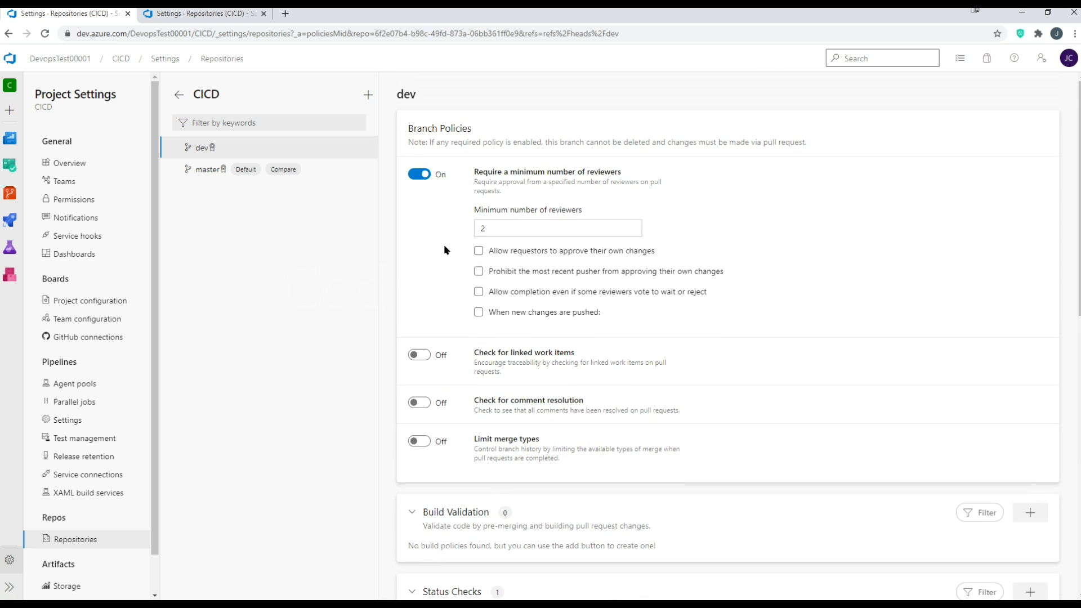
left_click(578, 226)
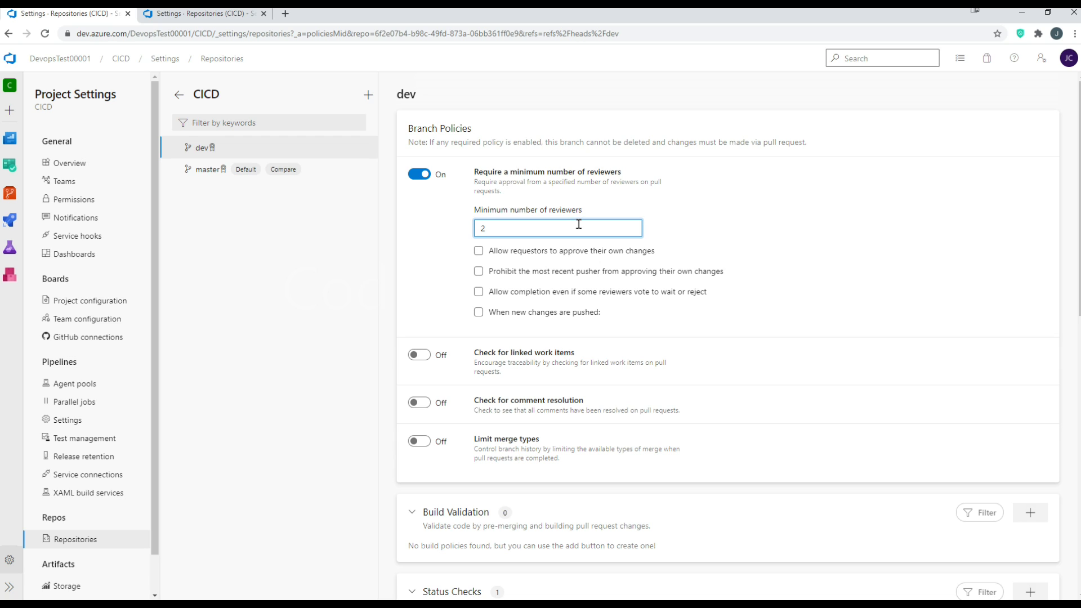
key("BackSpace")
type("1")
left_click(478, 252)
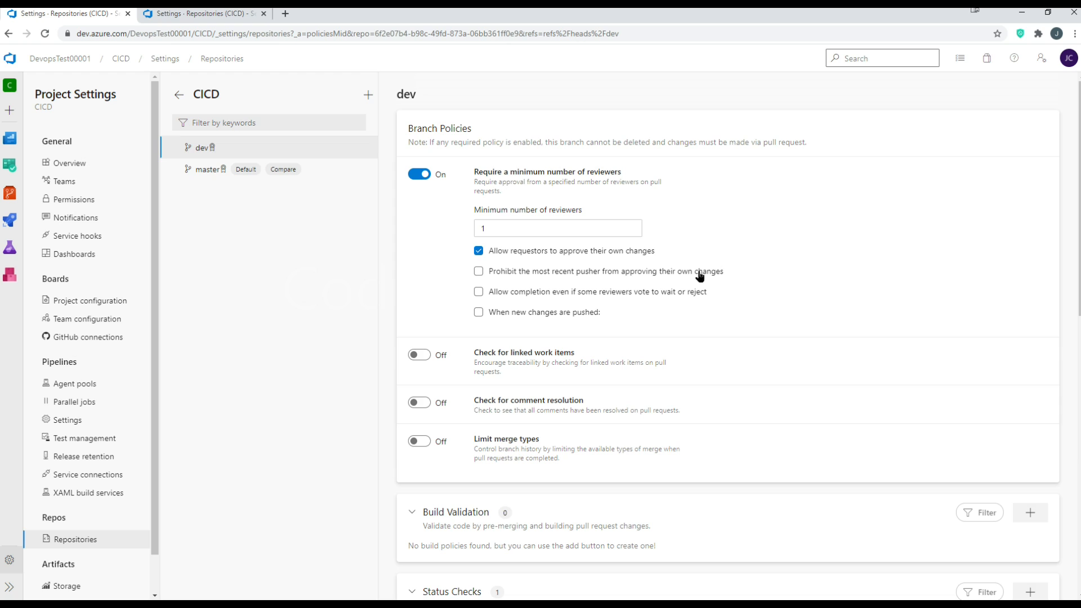
Step: Reset approval votes when new changes are pushed, allow completion despite wait or reject votes, and prohibit the most recent pusher from self-approving
scroll(562, 277, "down", 1)
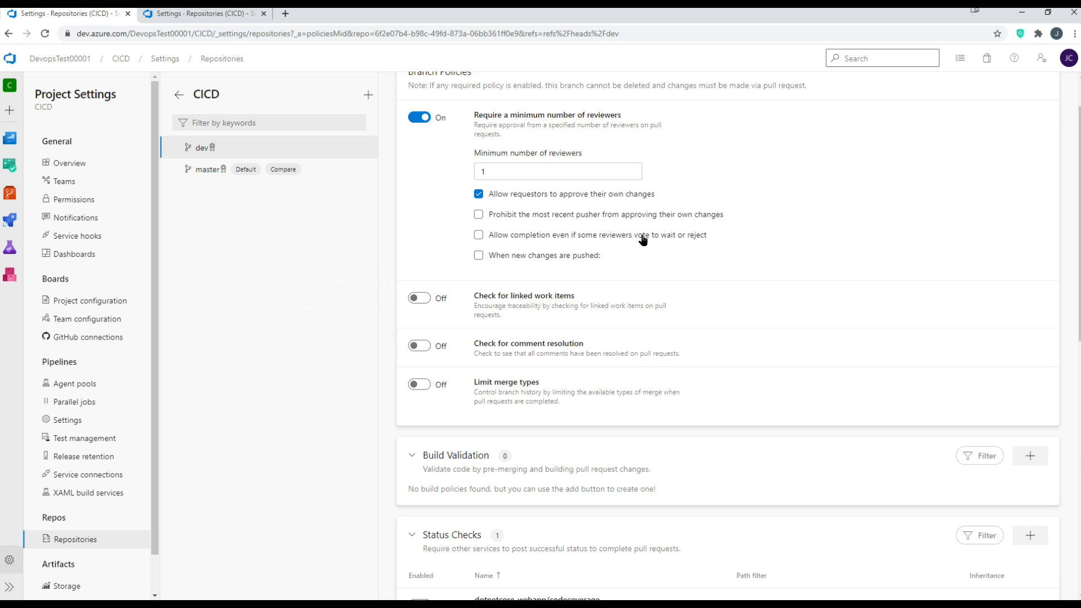
left_click(508, 258)
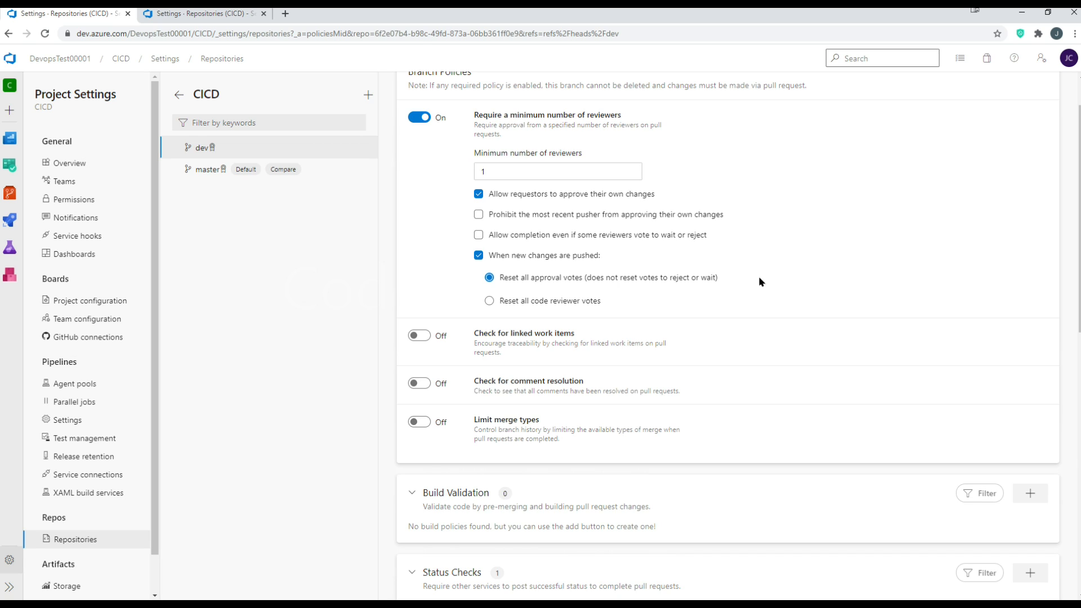
left_click(491, 302)
left_click(491, 278)
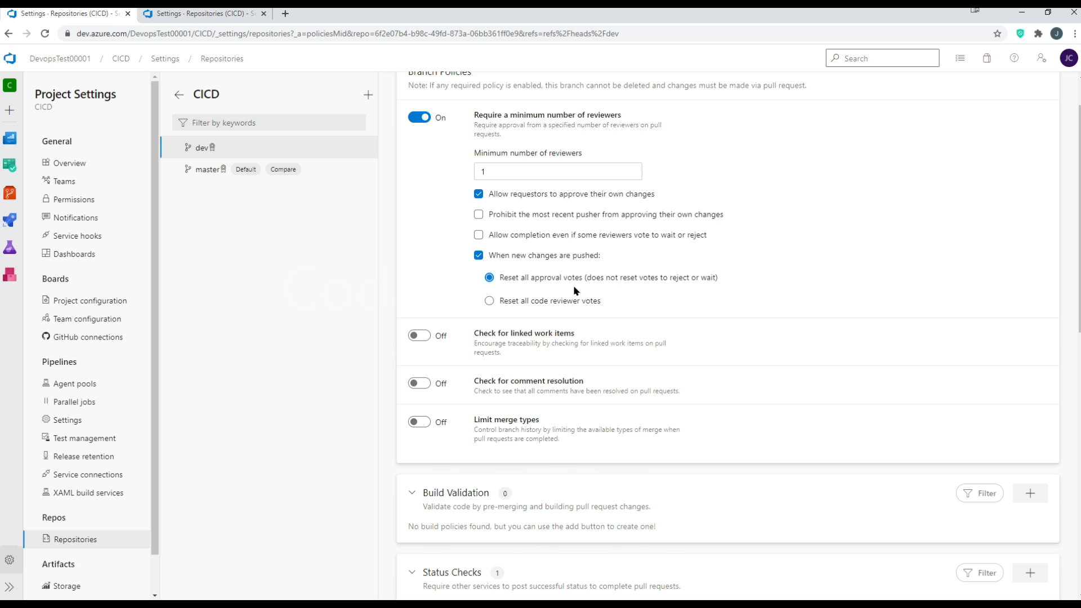
left_click(478, 236)
left_click(479, 214)
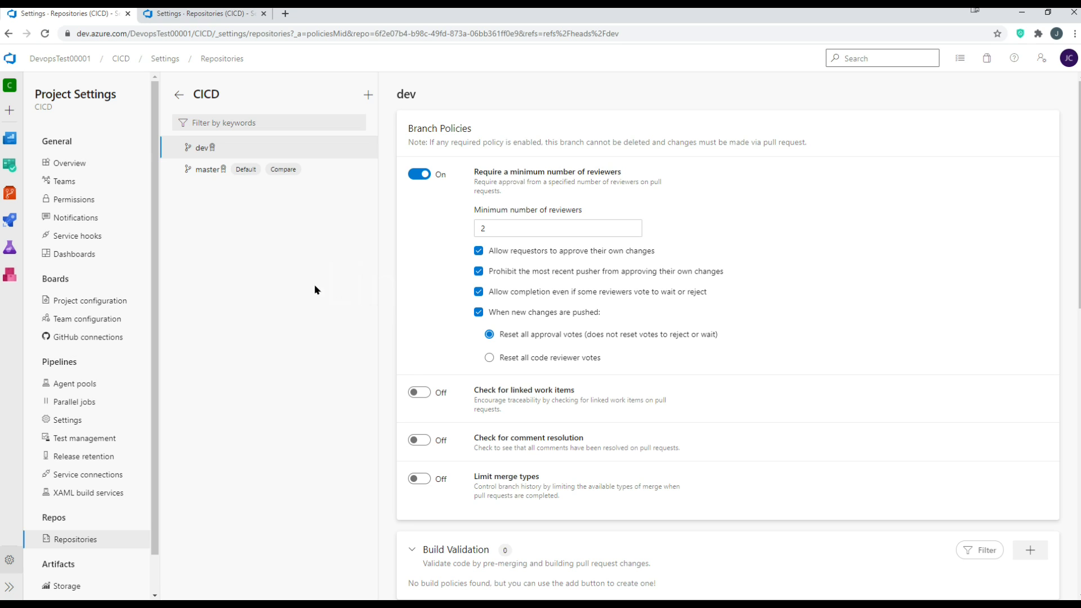
Step: Open the project's work items in the second browser tab and view the details of Pull Request Work item #1
left_click(243, 13)
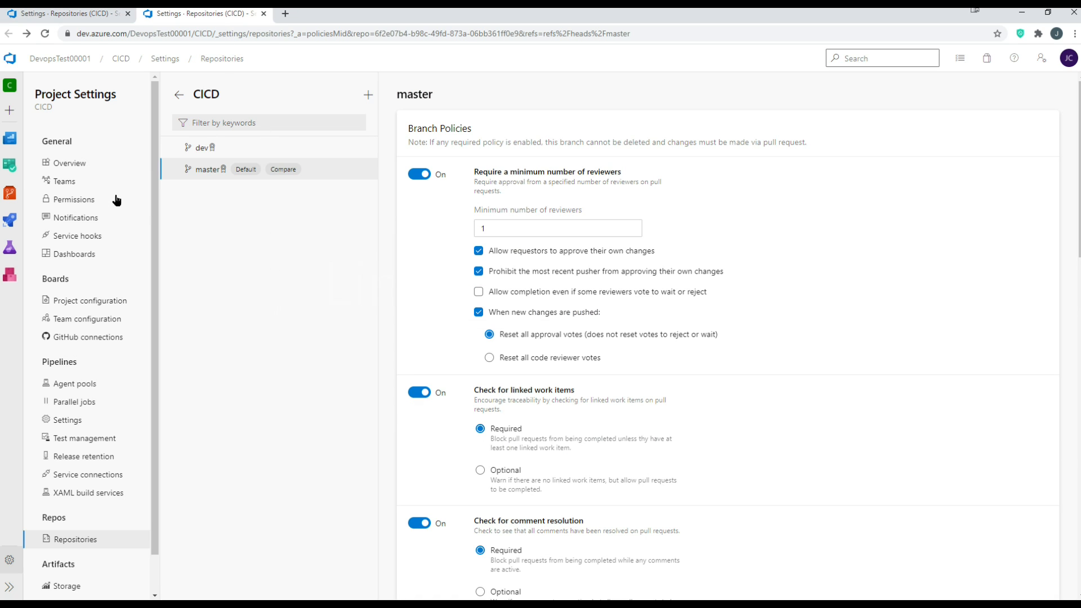
mouse_move(12, 172)
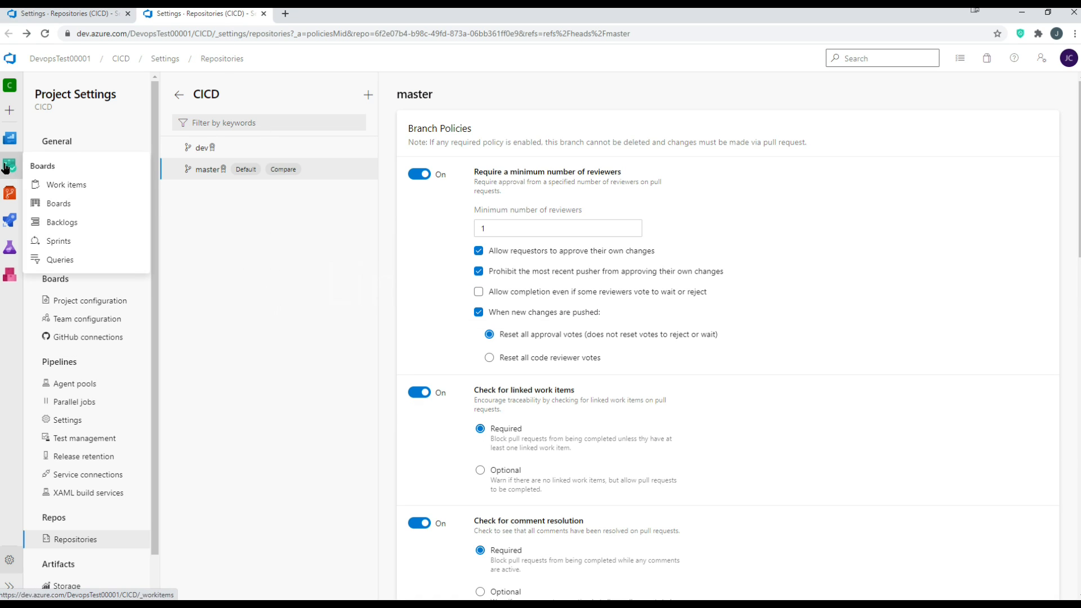
left_click(65, 186)
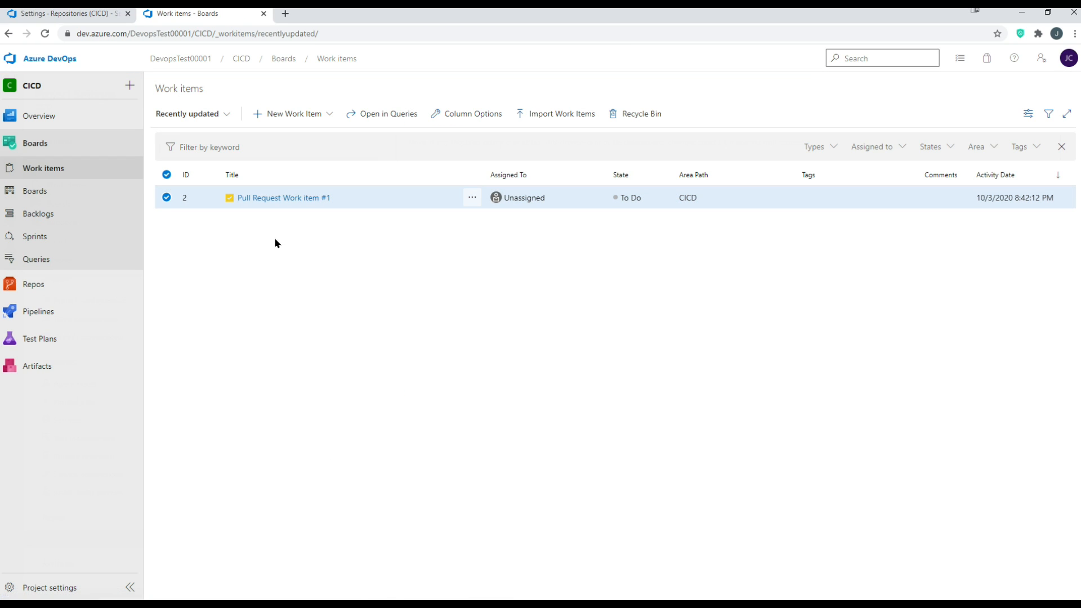
left_click(289, 200)
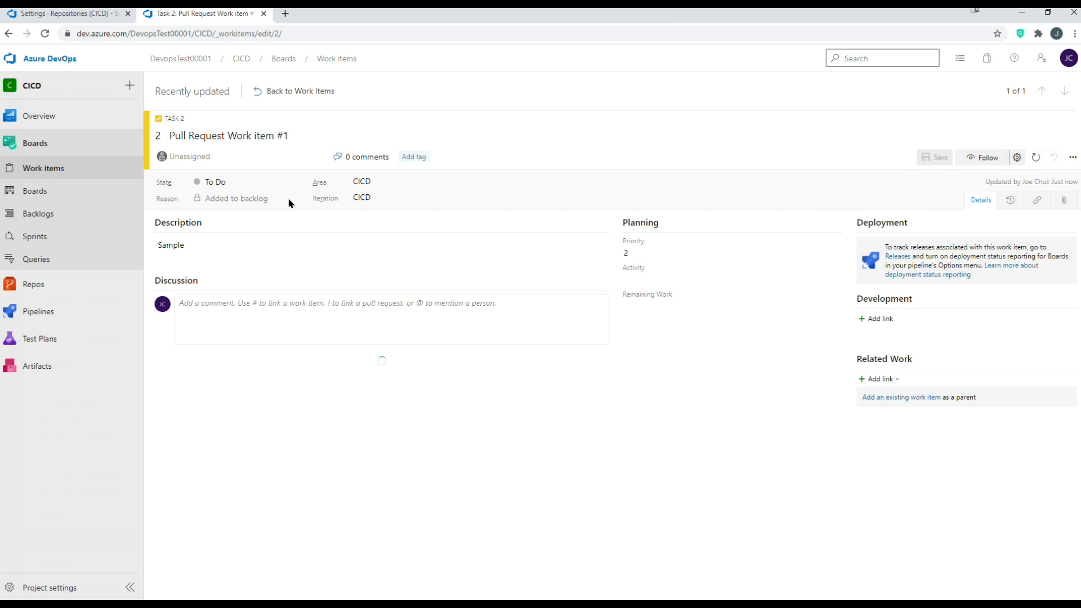
left_click(716, 246)
left_click(582, 424)
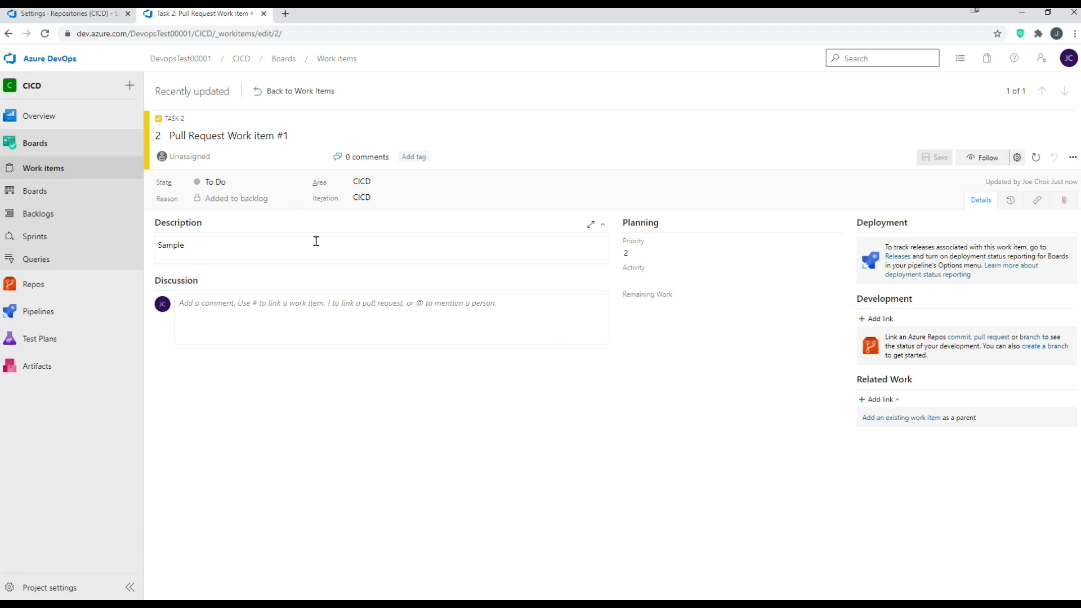
Step: Back in dev's branch policies, turn off the minimum reviewers requirement and turn on the required check for linked work items
left_click(80, 15)
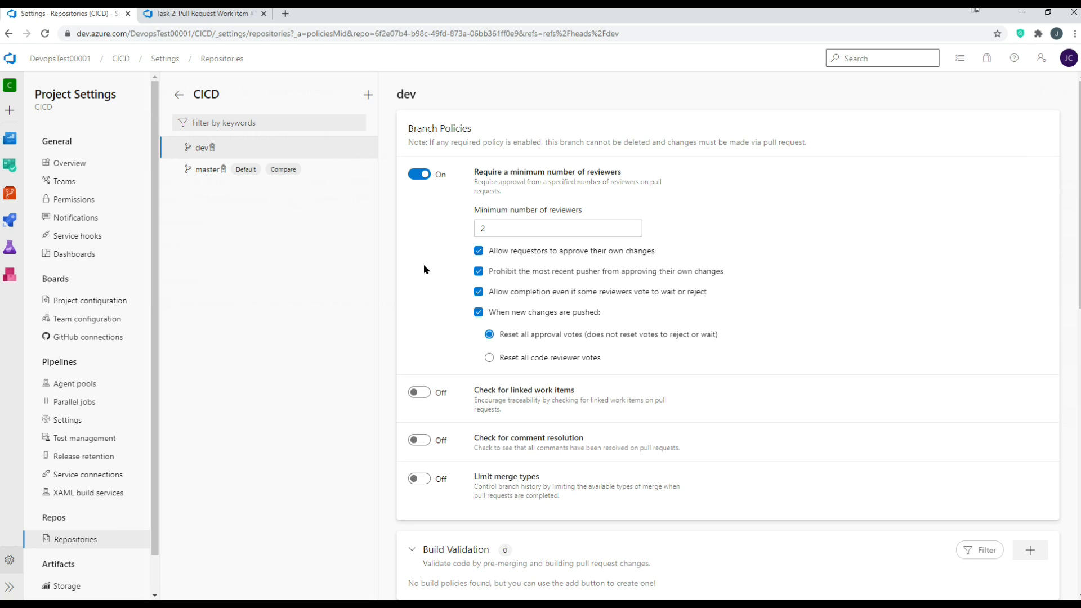
left_click(424, 176)
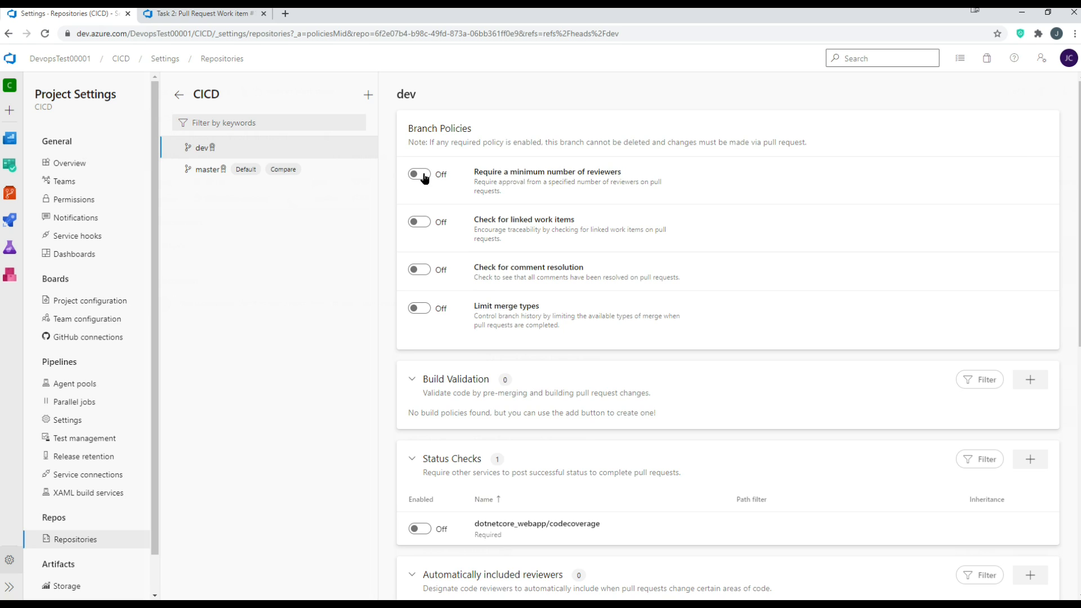
left_click(418, 222)
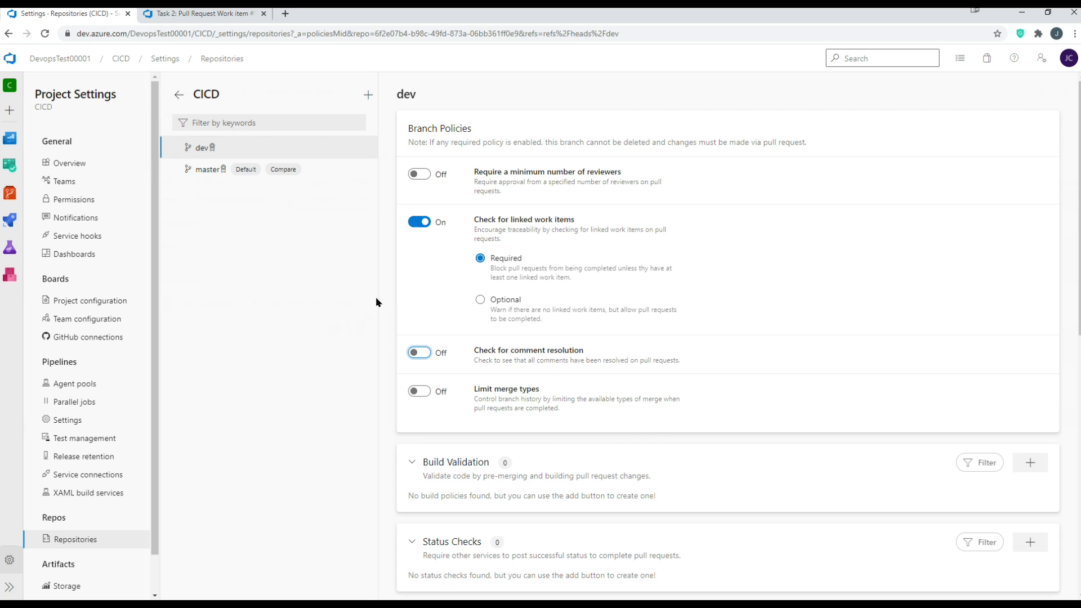
Step: Require a minimum of 1 reviewer on dev, allow requestors to approve their own changes, and reset all approval votes on new pushes
left_click(419, 174)
left_click(570, 228)
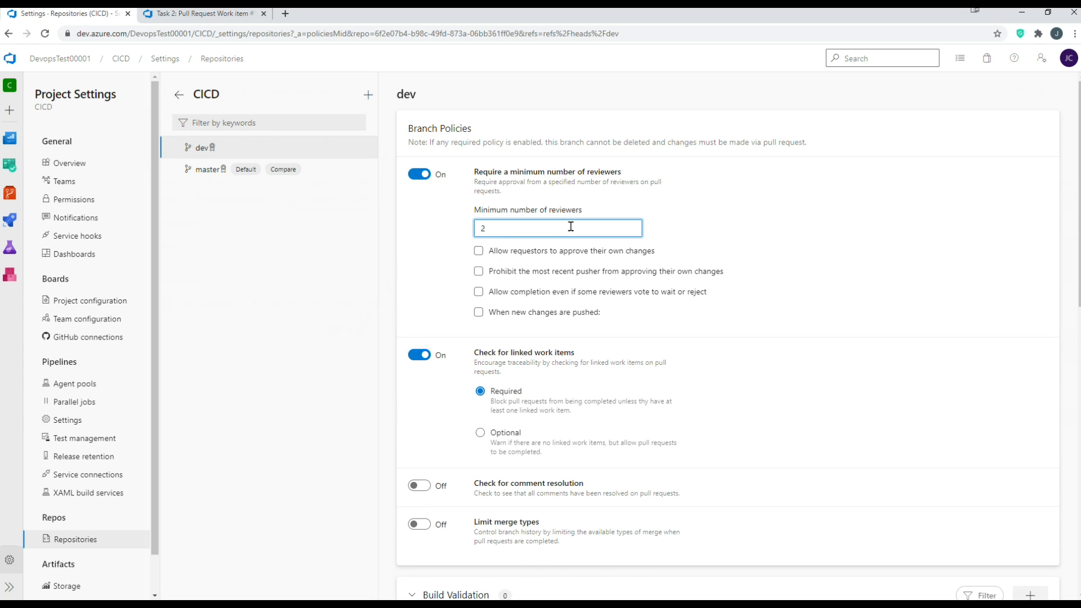
key("BackSpace")
type("1")
left_click(491, 252)
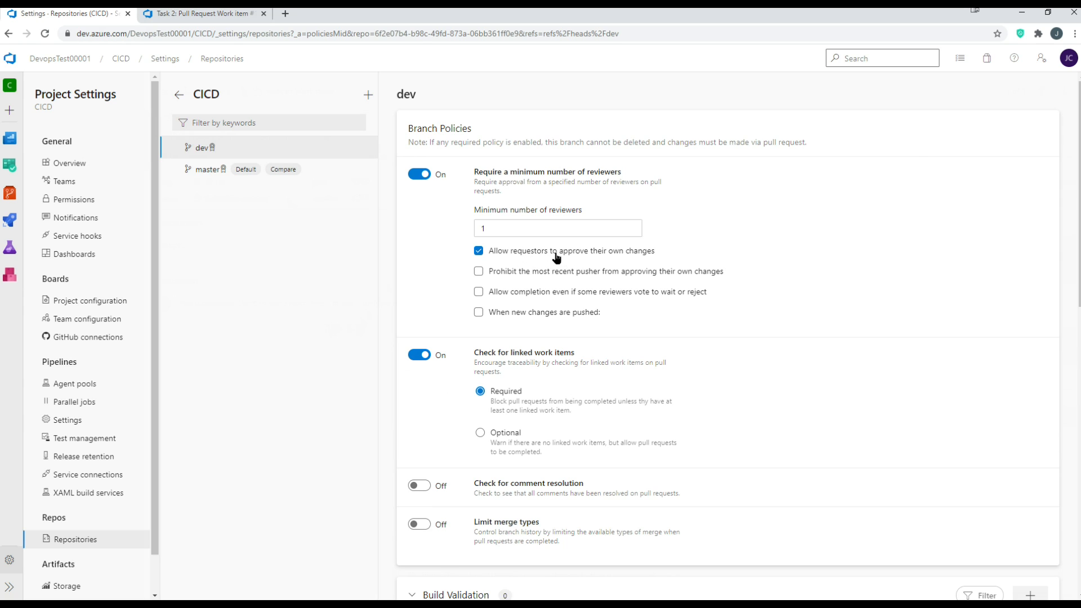
left_click(478, 313)
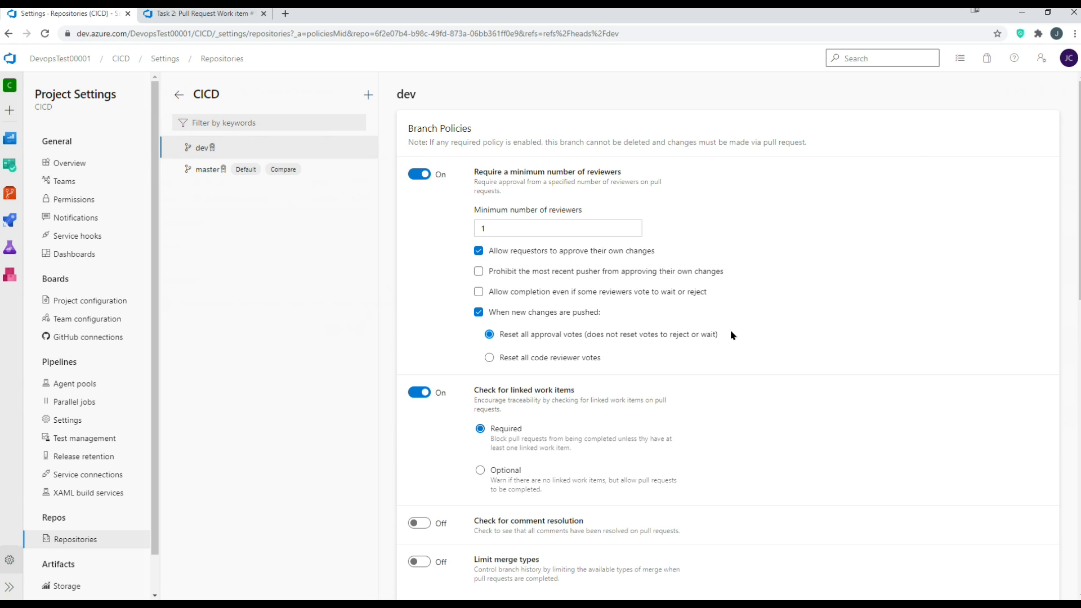
Step: Create a branch named test based on dev in the CICD repository, using the second browser tab
left_click(181, 95)
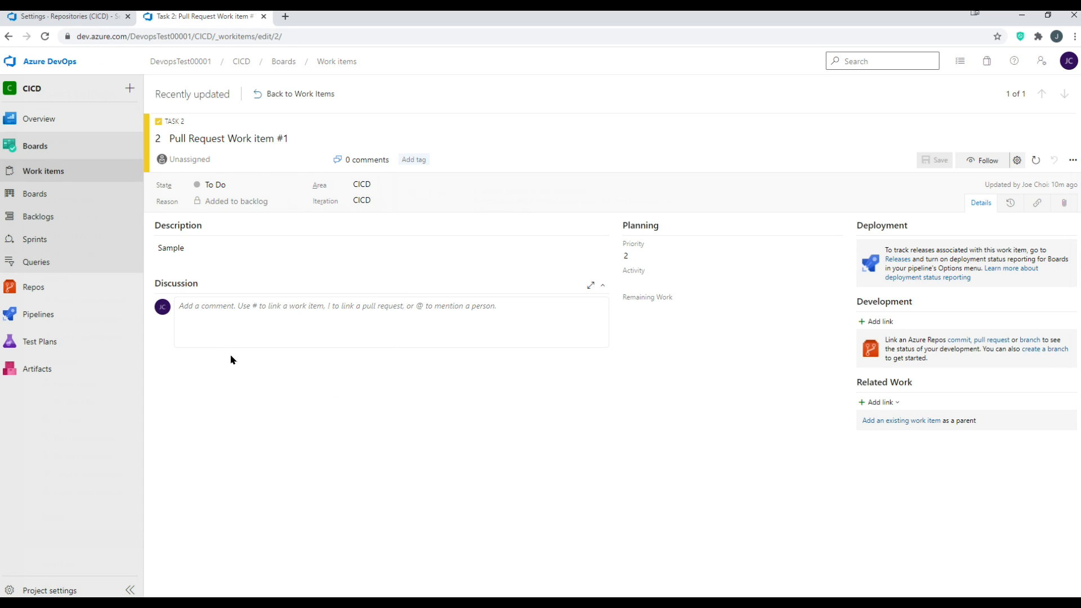
mouse_move(80, 291)
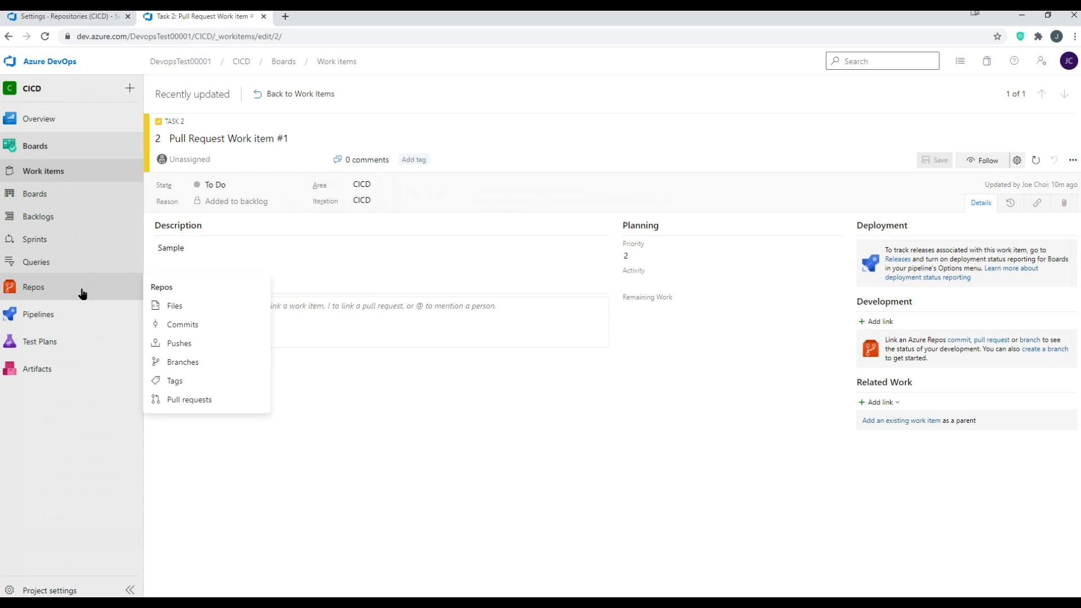
left_click(206, 367)
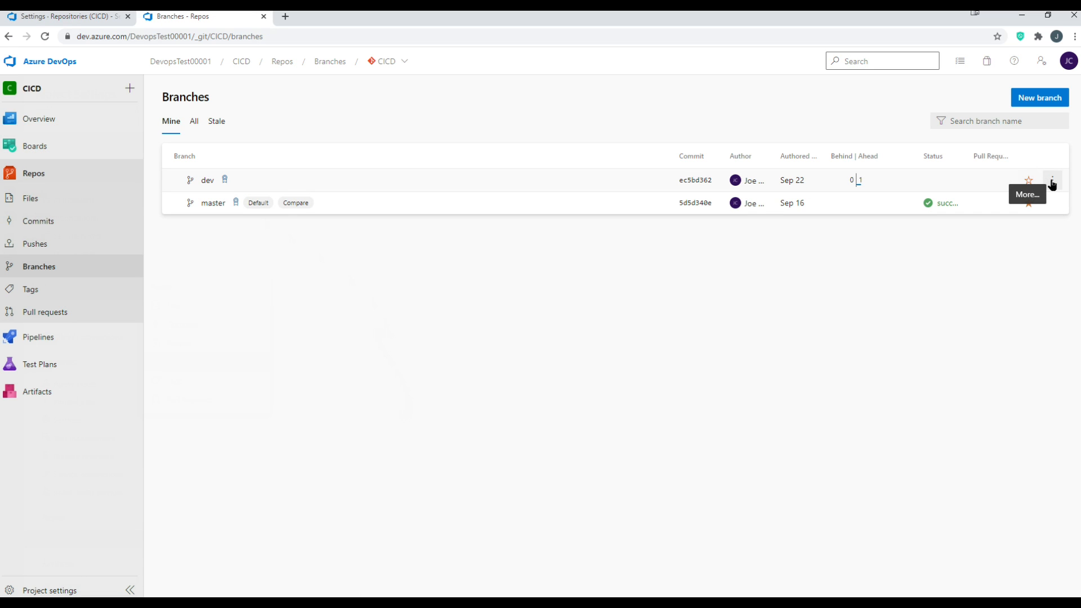
left_click(1052, 183)
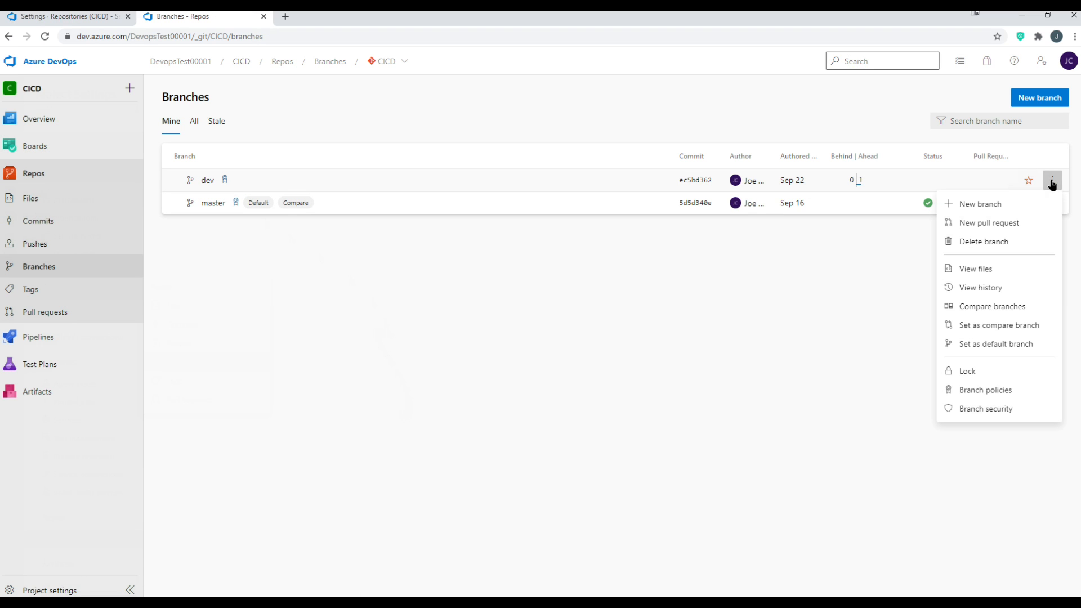
left_click(1007, 211)
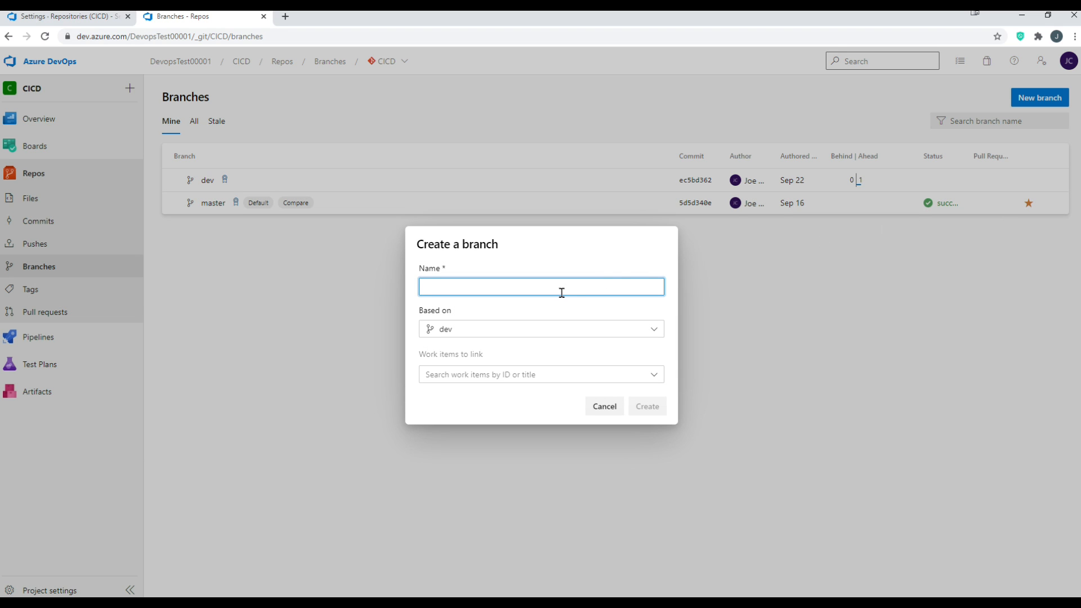
type("test")
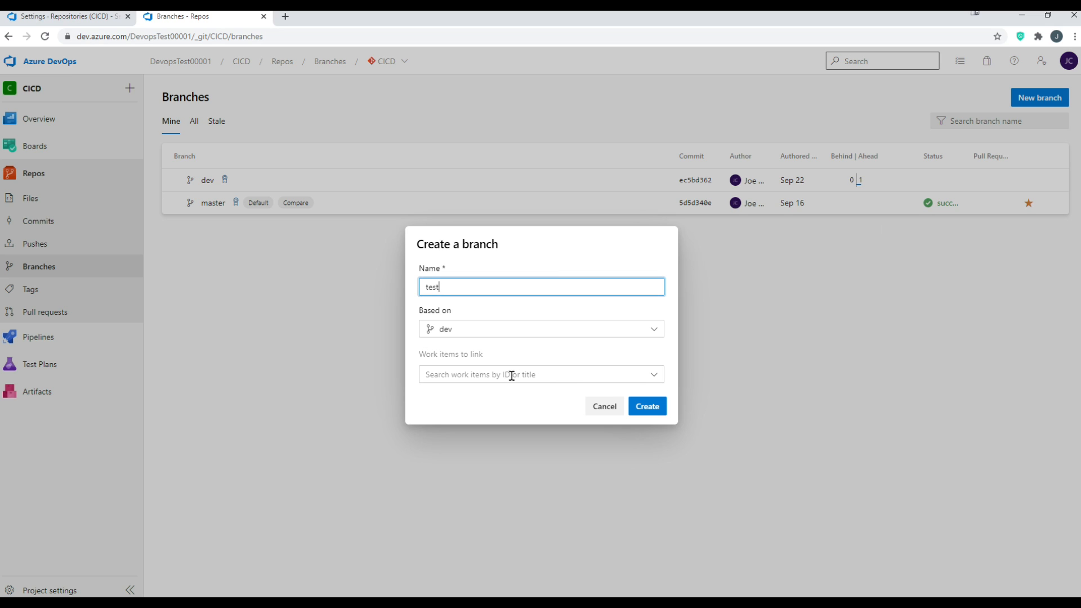
left_click(660, 406)
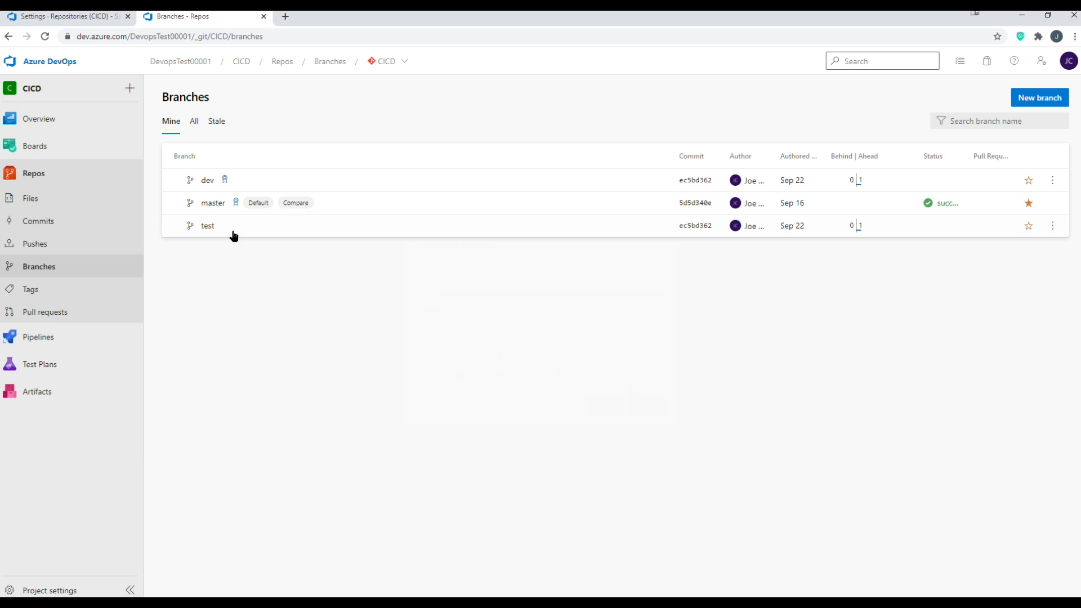
Step: In the test branch's .gitignore, add a second #comment line on line 10 and commit the change
left_click(210, 227)
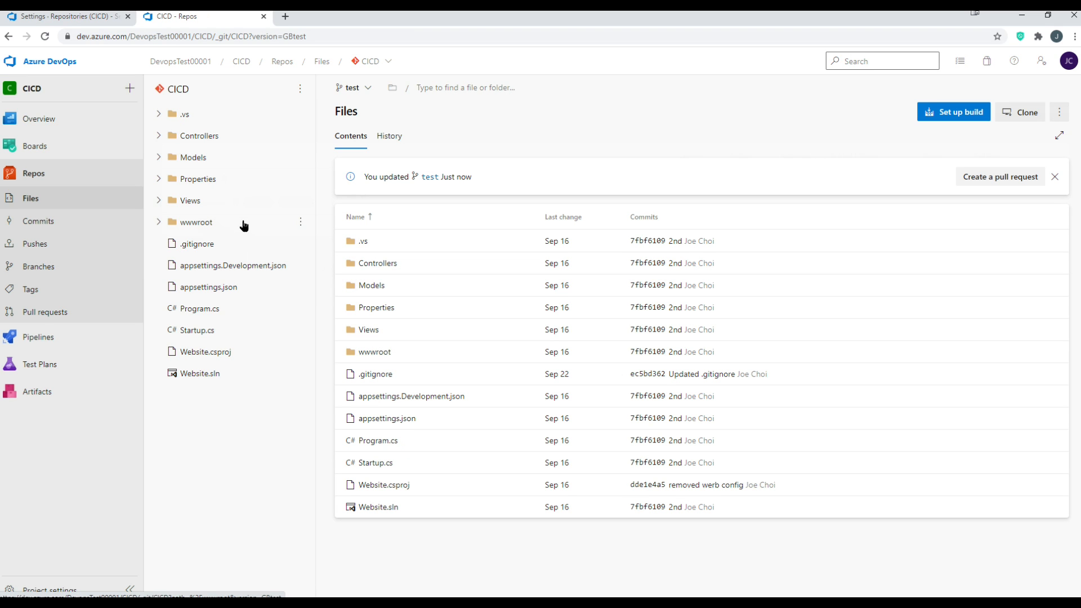
left_click(217, 244)
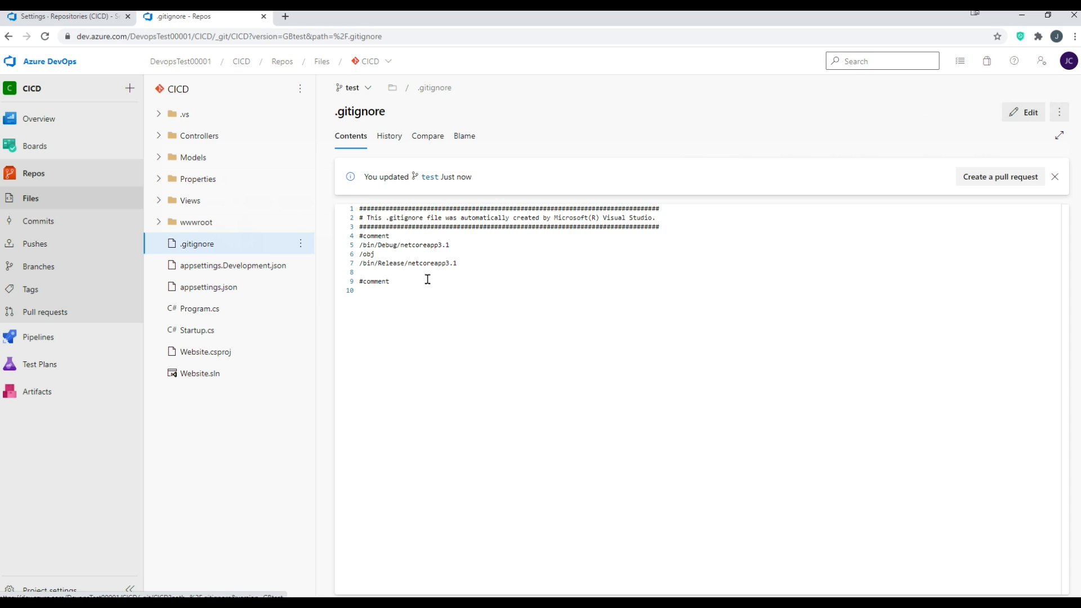
left_click(428, 280)
left_click(1024, 111)
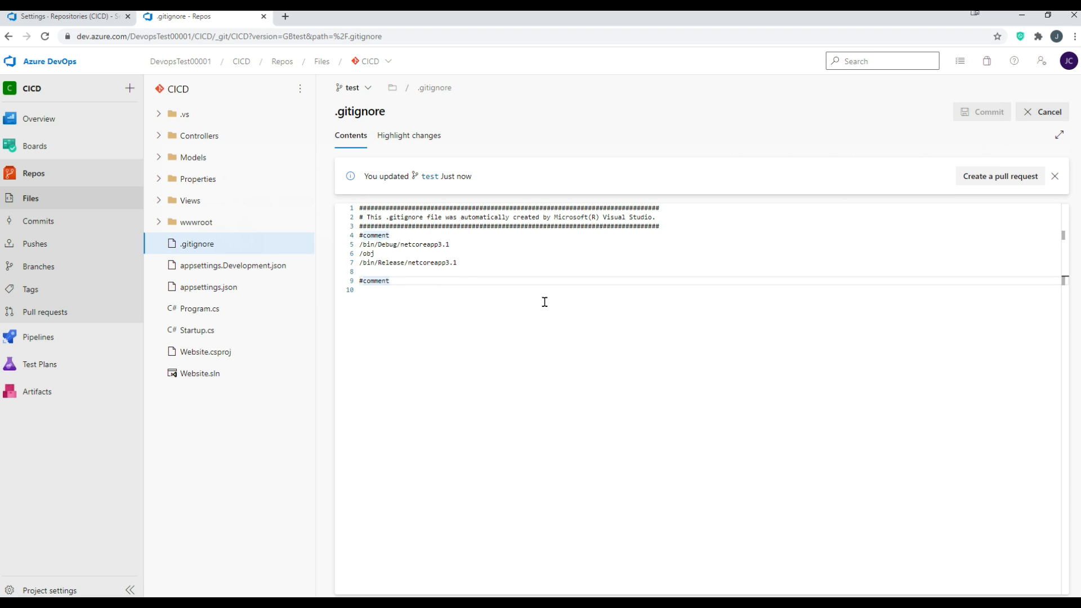
key("Return")
type("#c")
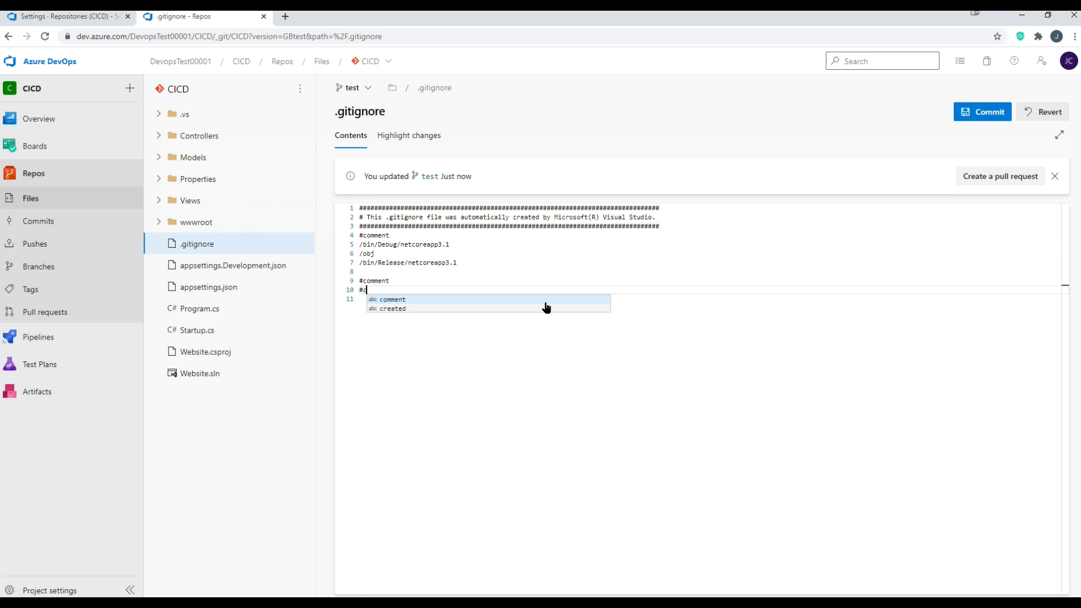
type("omment")
left_click(991, 111)
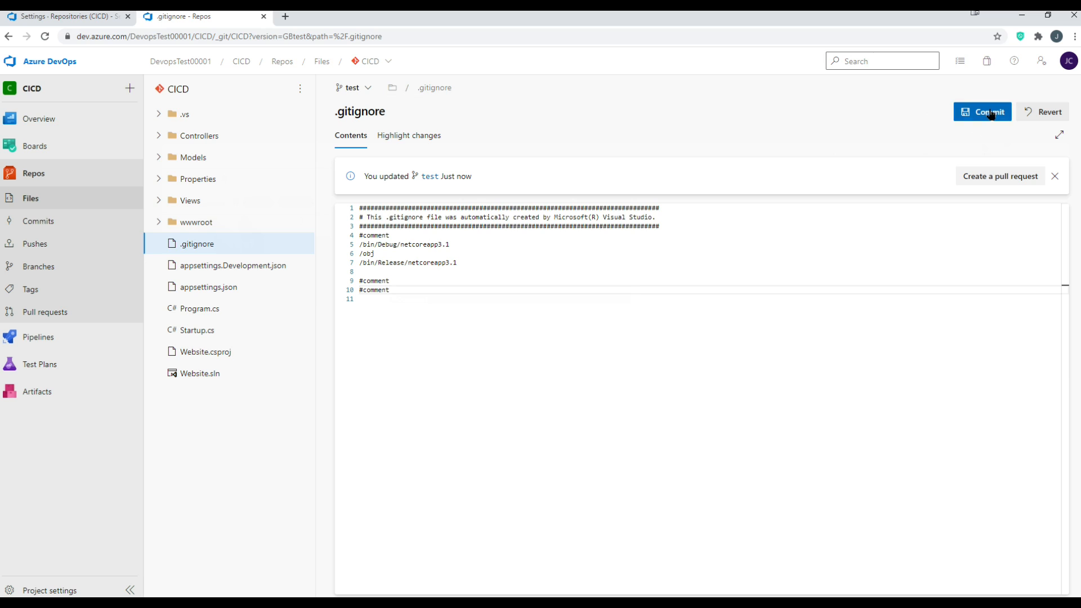
left_click(1045, 576)
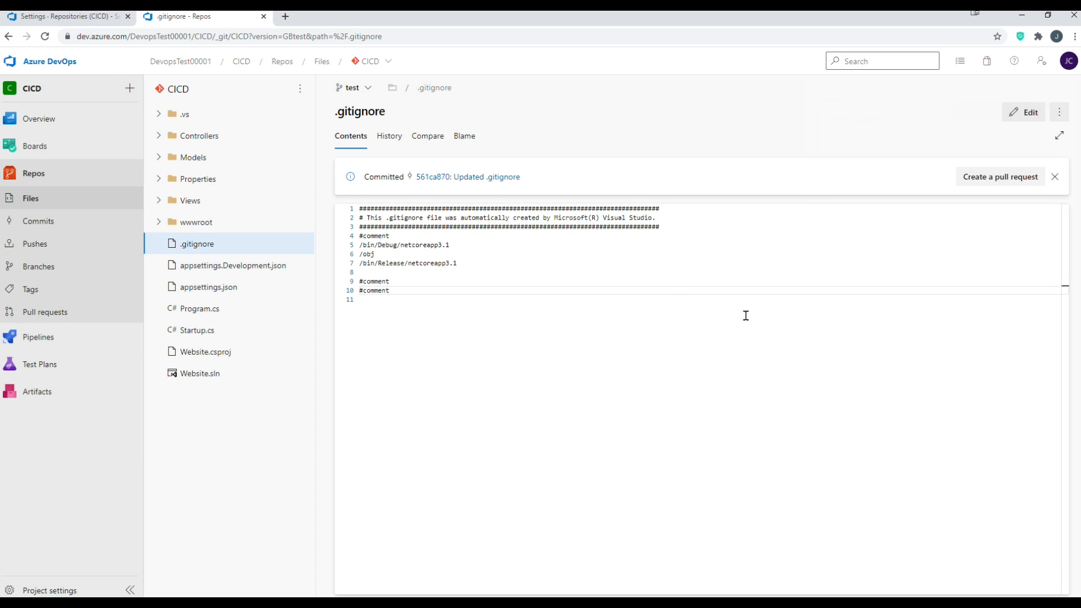
Step: Create a pull request for the .gitignore update from test into dev, without linking a work item
left_click(107, 313)
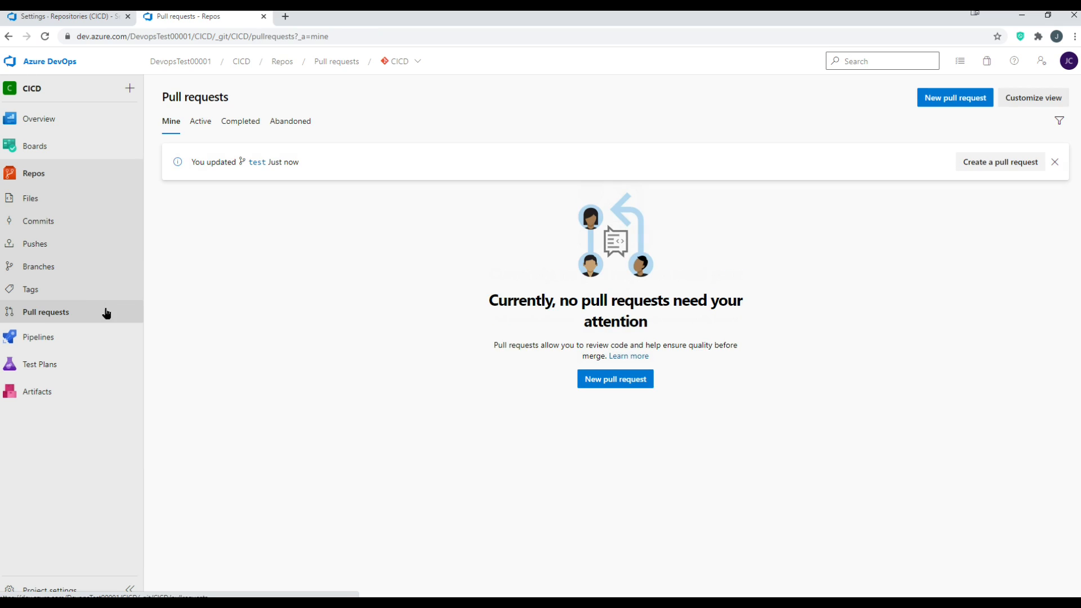
left_click(623, 382)
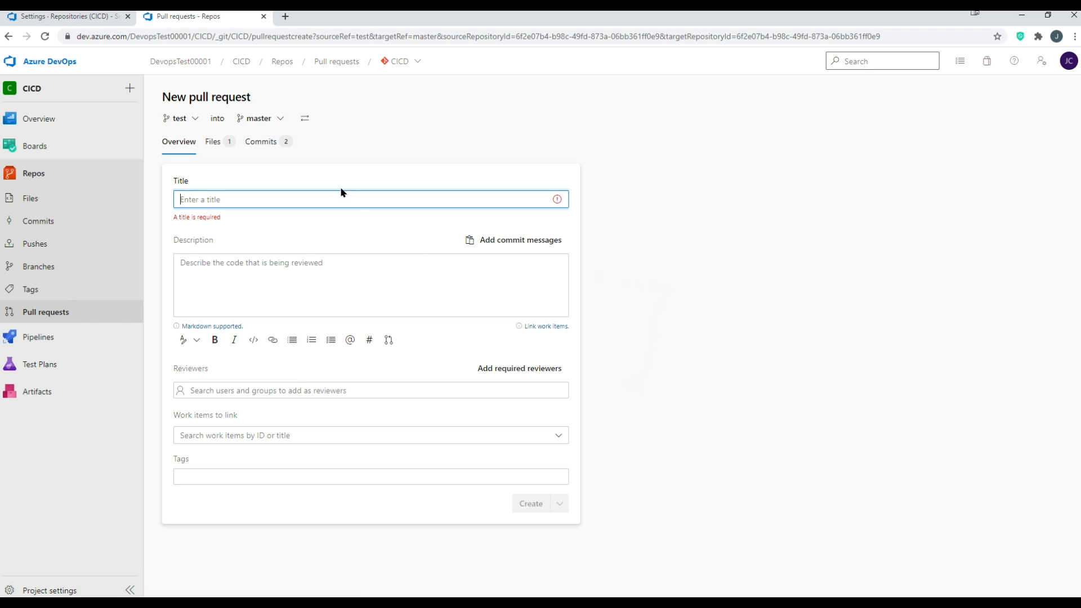
left_click(276, 119)
left_click(280, 185)
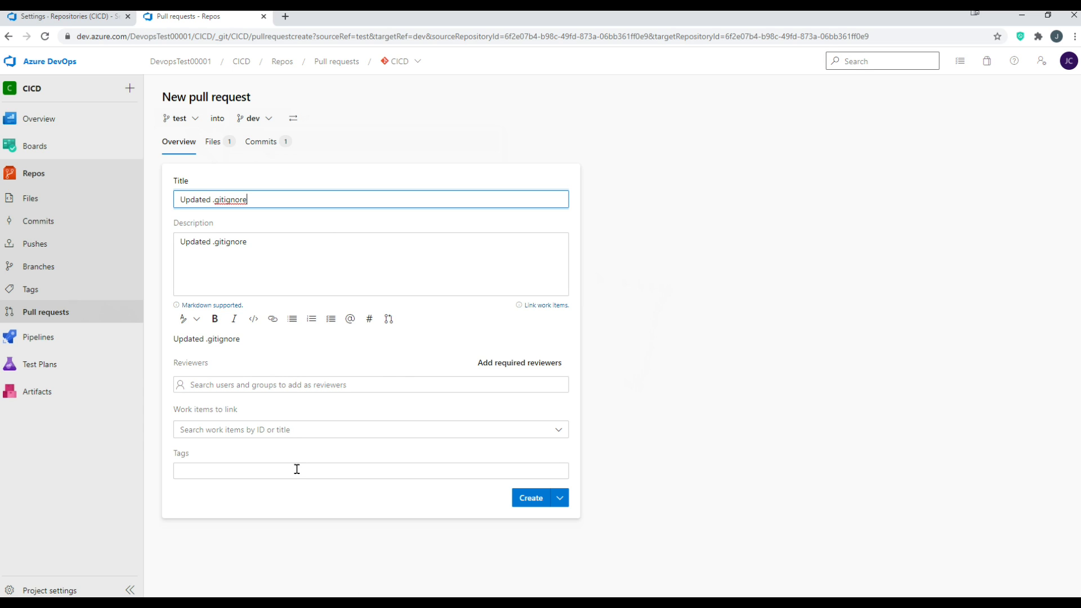
left_click(541, 501)
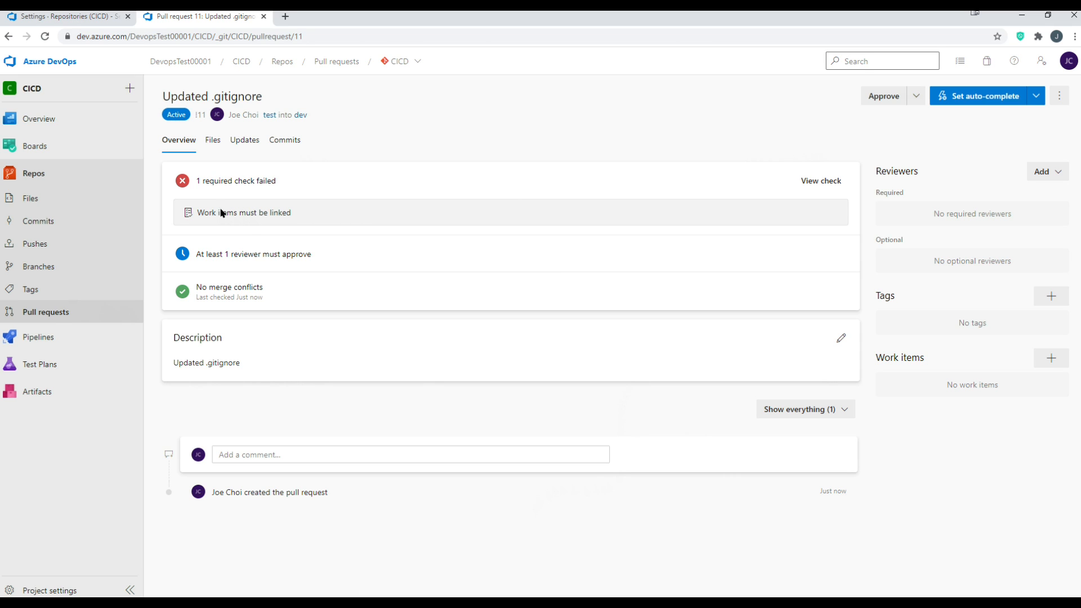
Step: Compare the pull request's checks with dev's branch policies and review its changed files, updates and commits
left_click(62, 16)
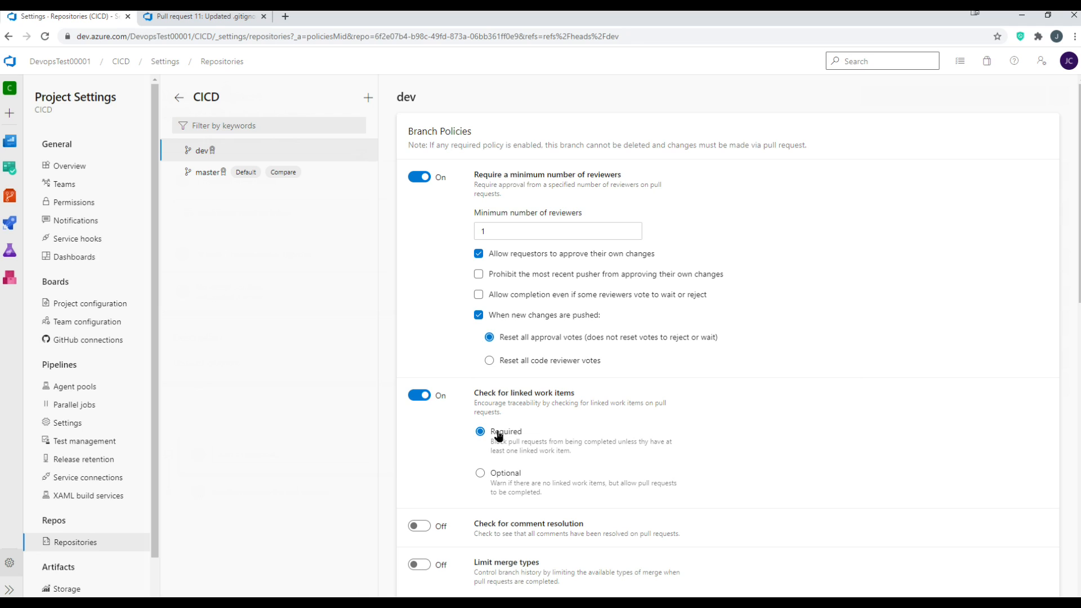
left_click(201, 19)
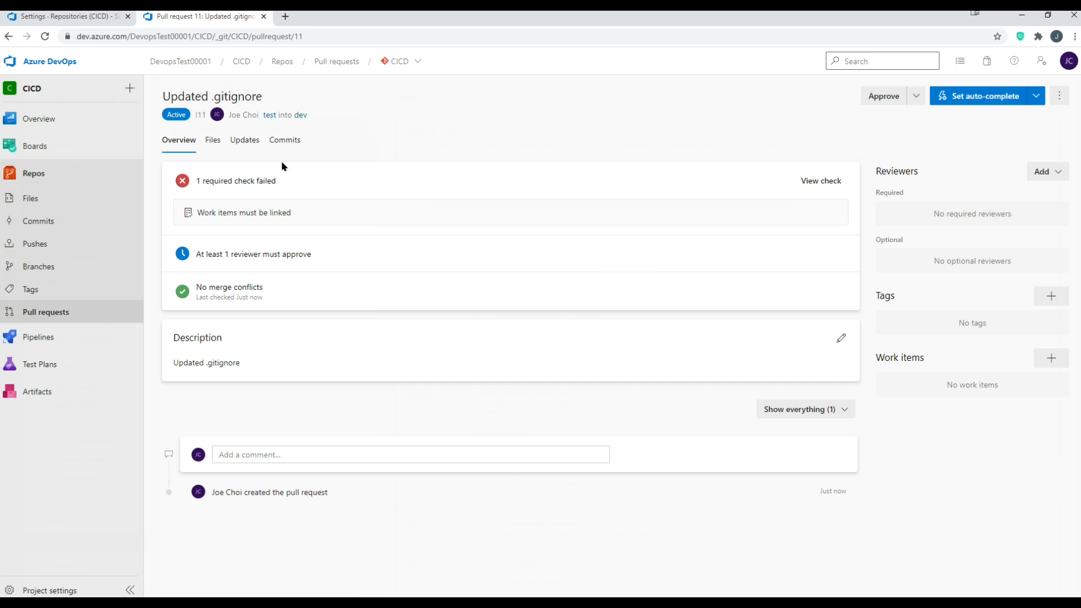
left_click(214, 142)
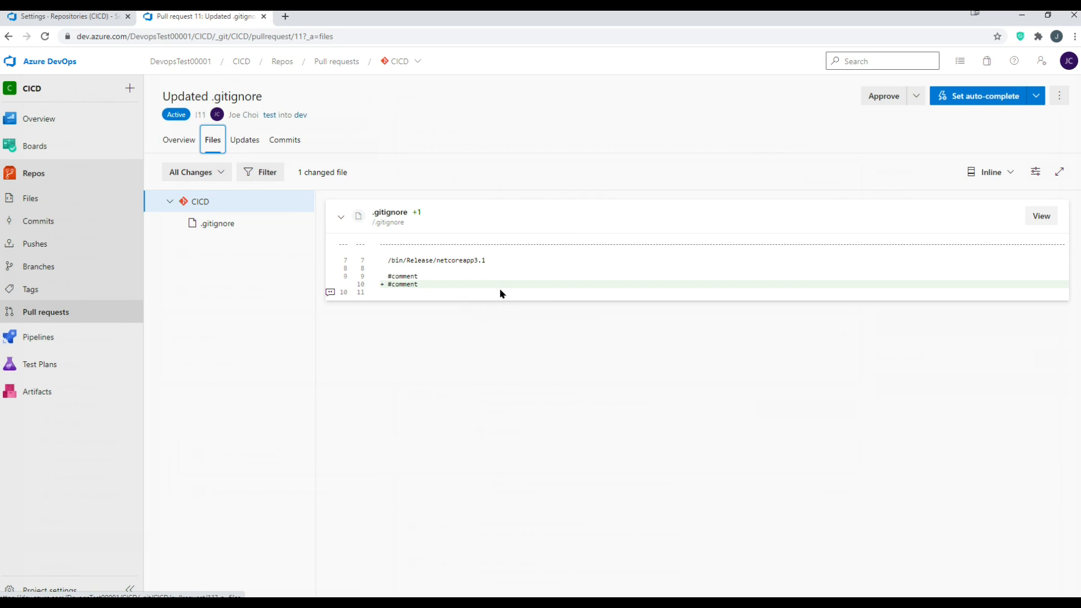
left_click(246, 140)
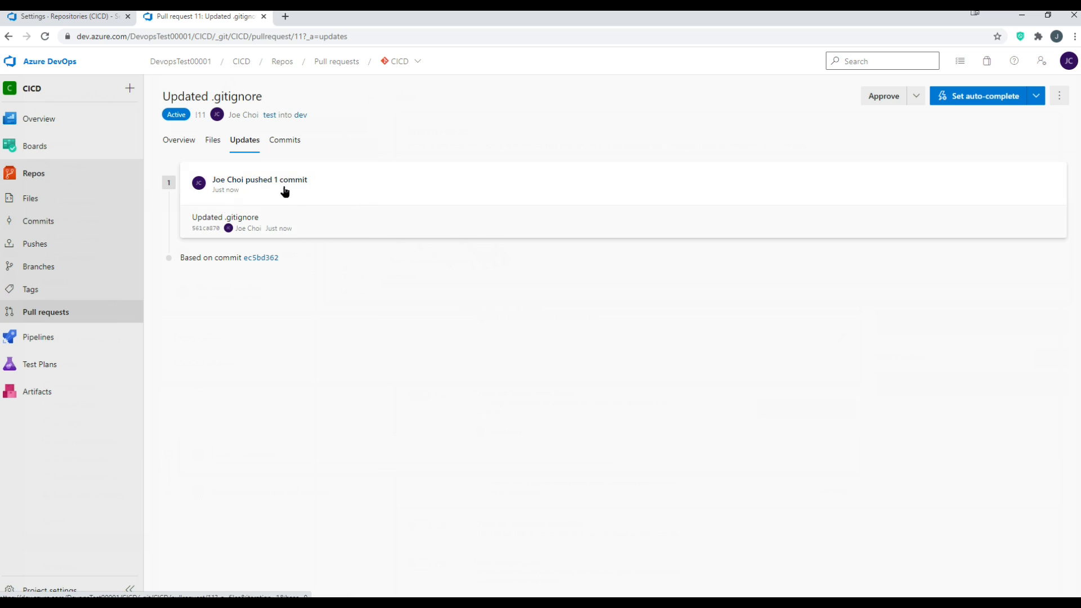
left_click(283, 145)
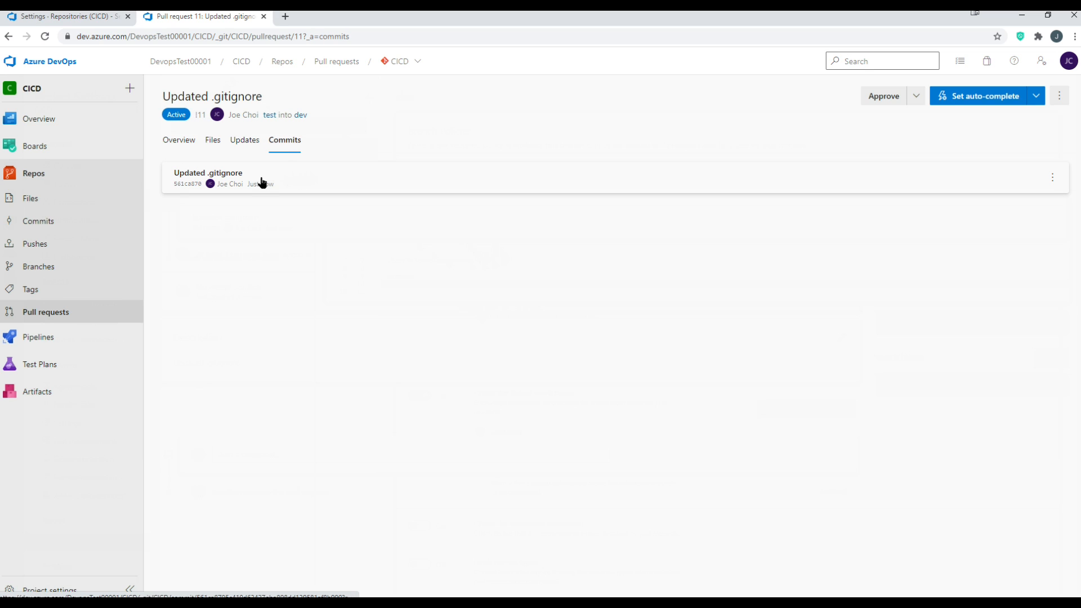
left_click(244, 142)
left_click(181, 144)
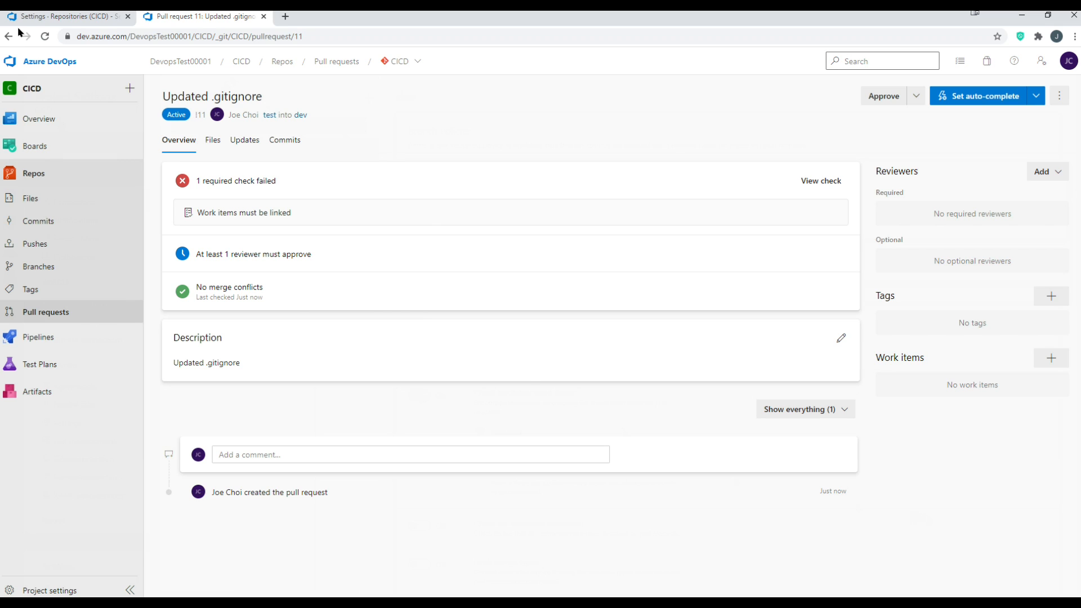
Step: Consult dev's branch policies again and view the details of the pull request's required check
left_click(79, 20)
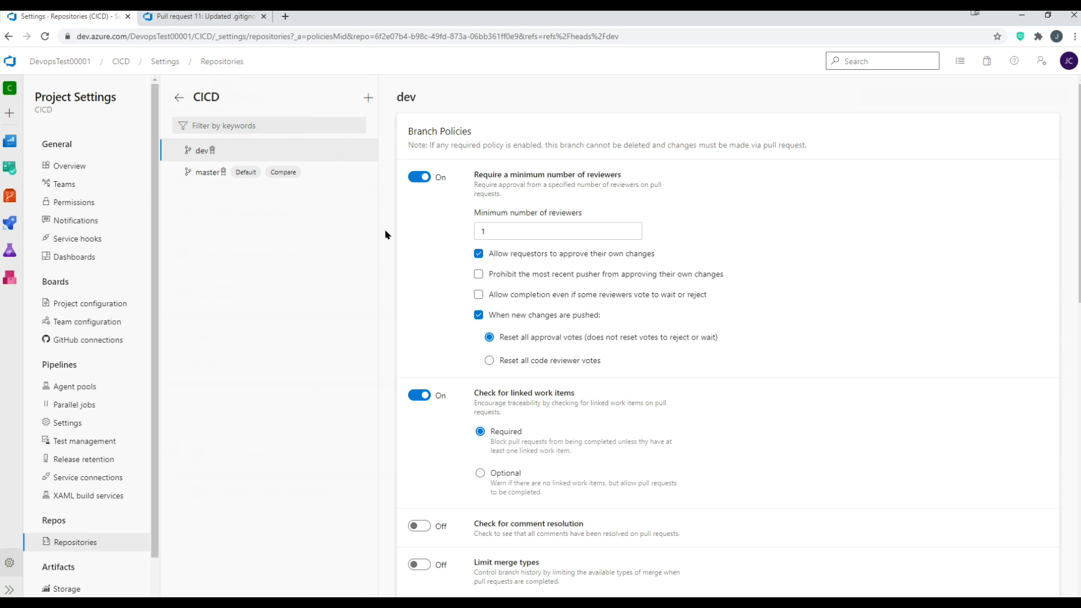
left_click(177, 17)
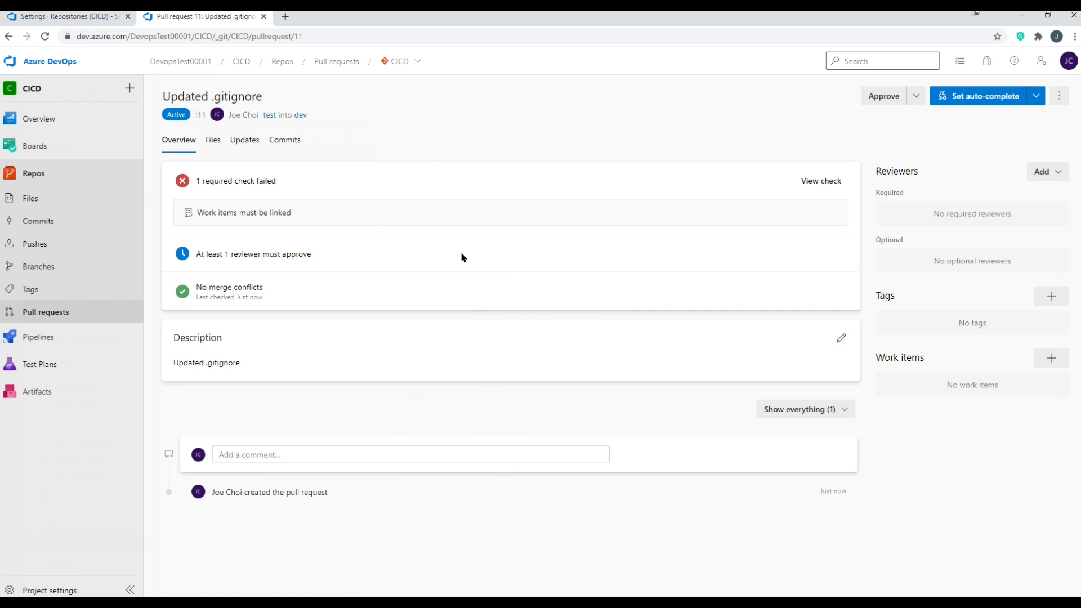
left_click(825, 183)
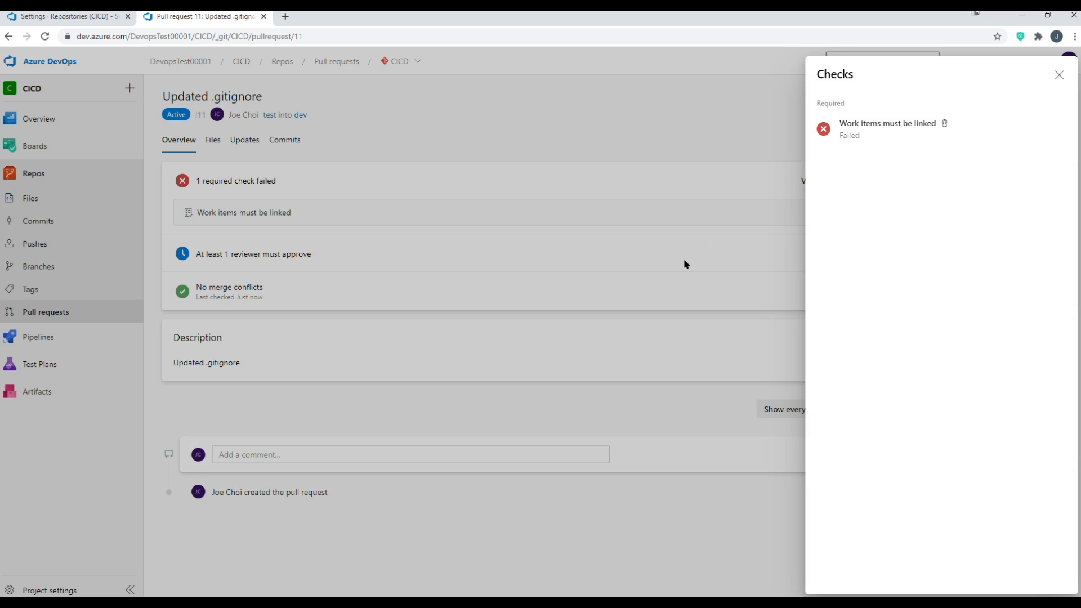
left_click(1059, 75)
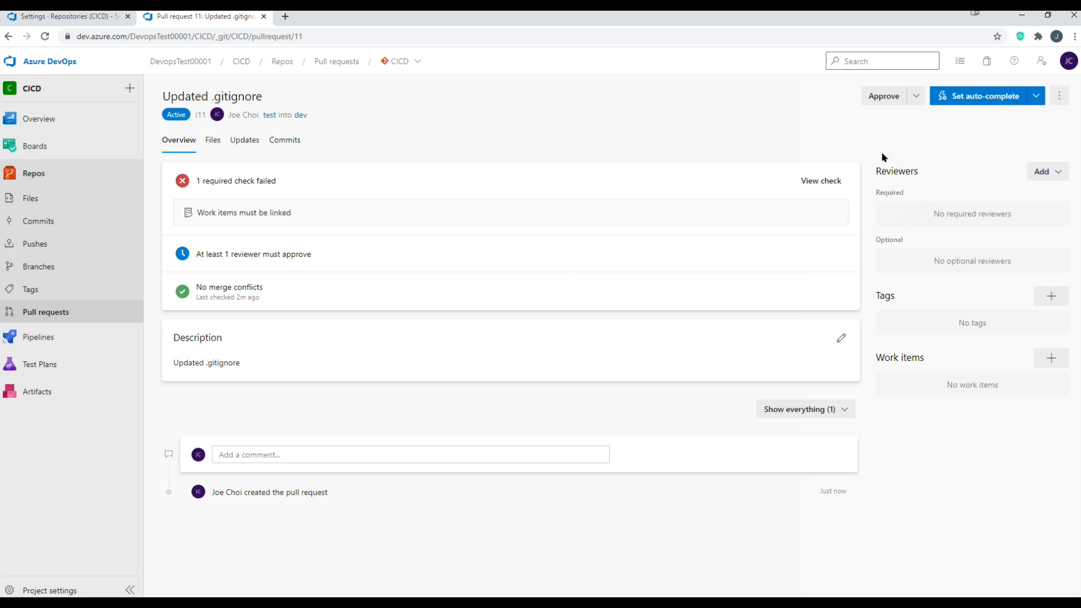
Step: Link Task 2: Pull Request Work item #1 to the pull request
left_click(1052, 358)
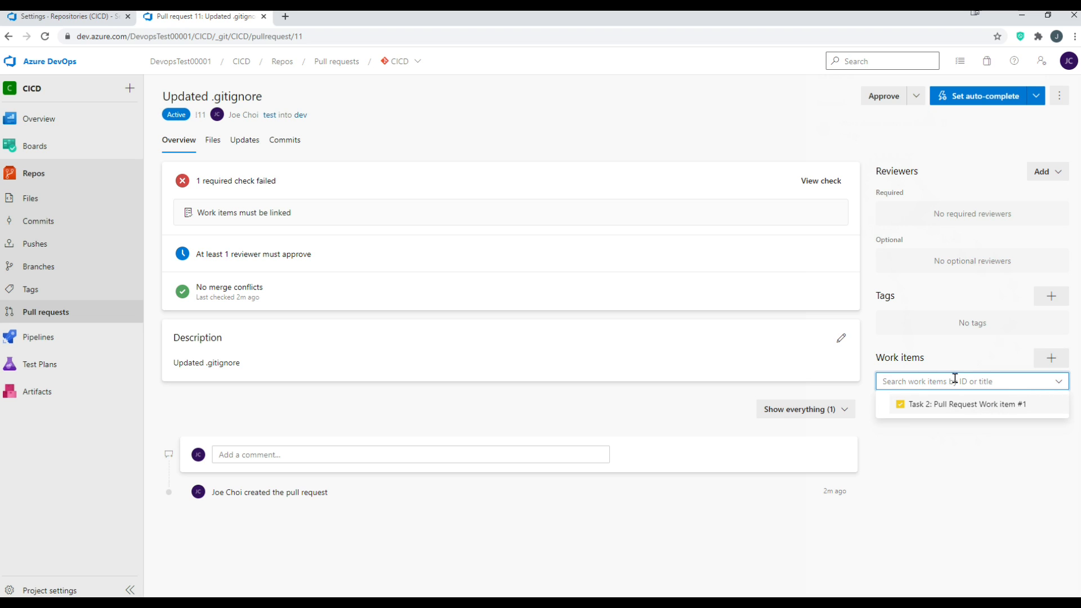
left_click(968, 407)
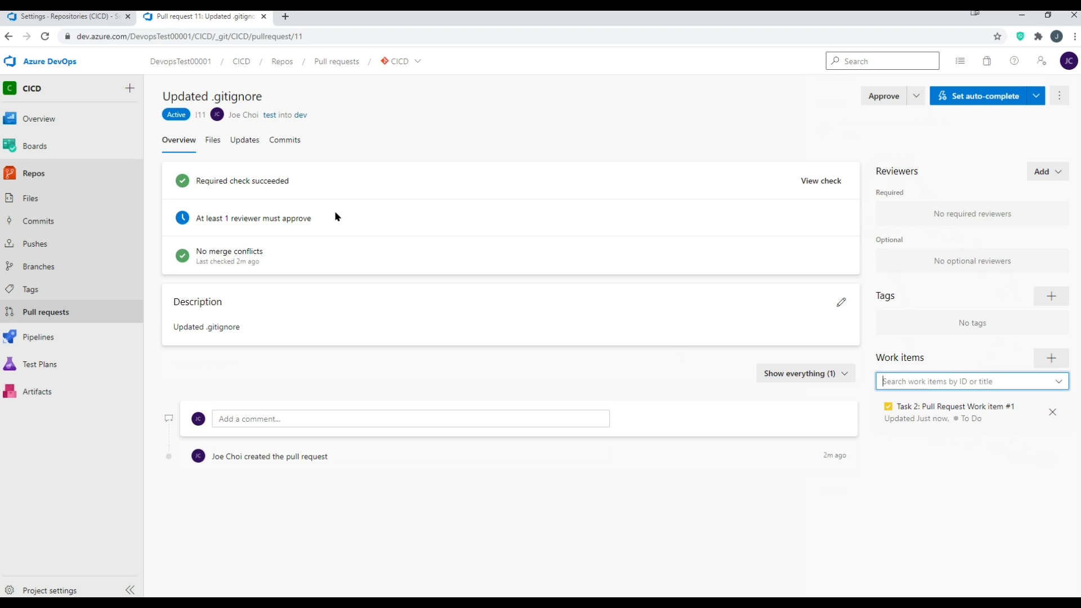
Step: Look over the pull request's completion options and approve the pull request as a reviewer
left_click(1035, 96)
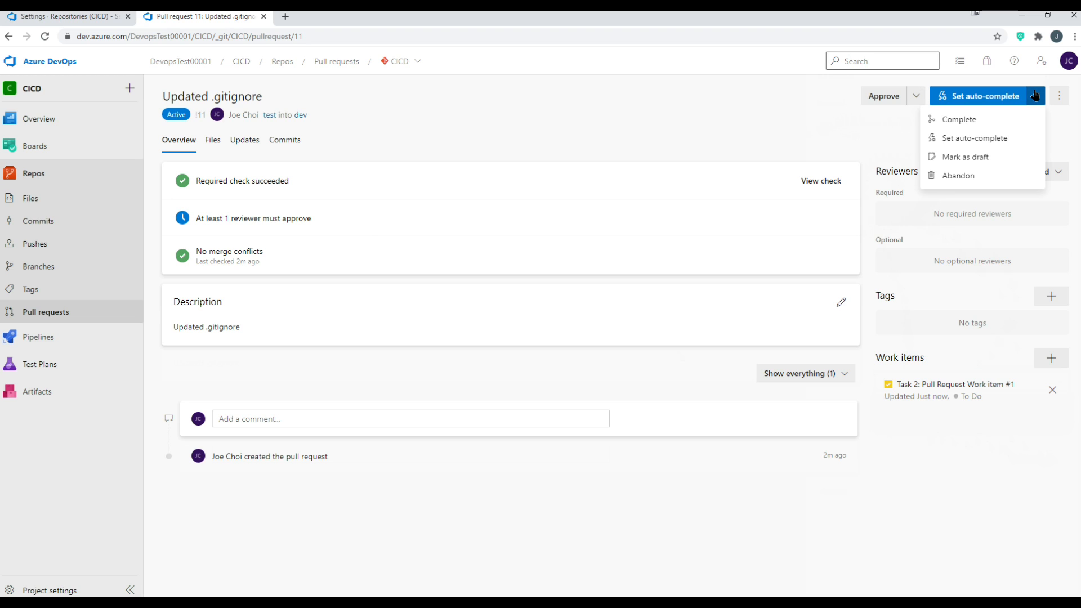
left_click(867, 127)
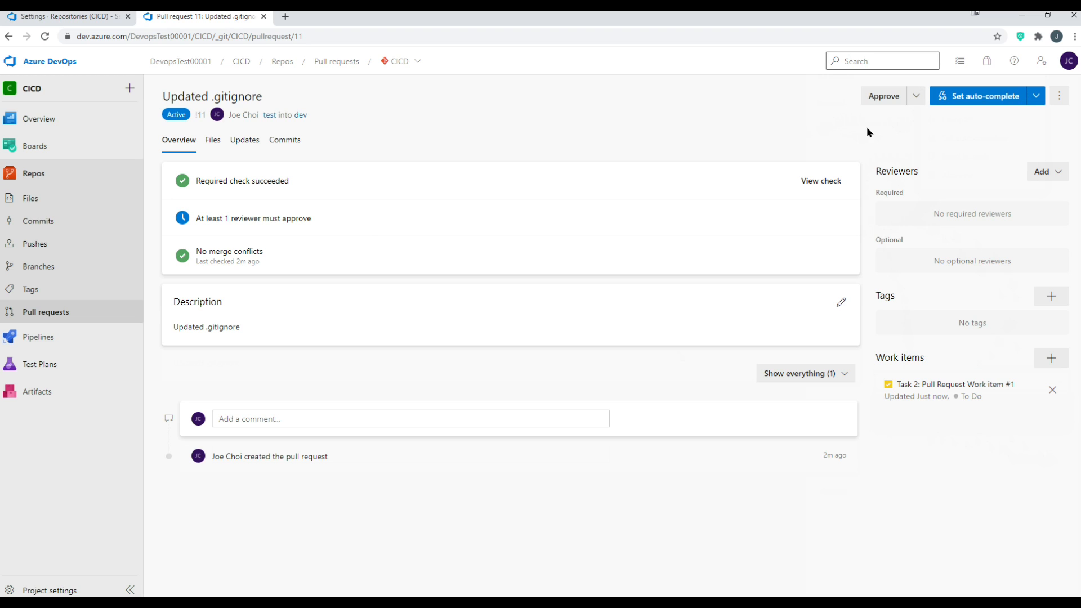
left_click(1038, 98)
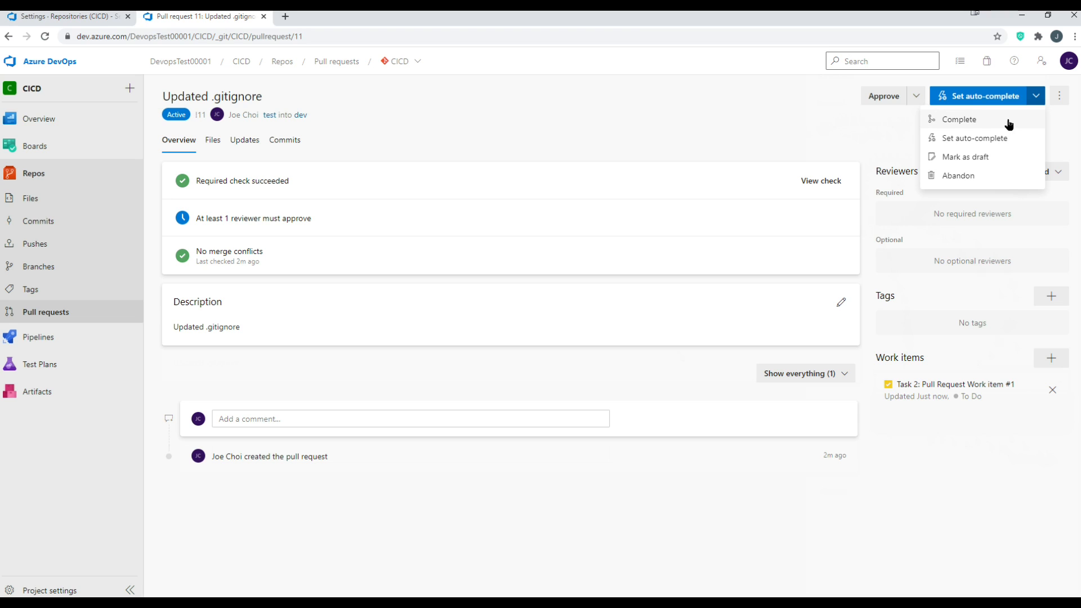
left_click(874, 268)
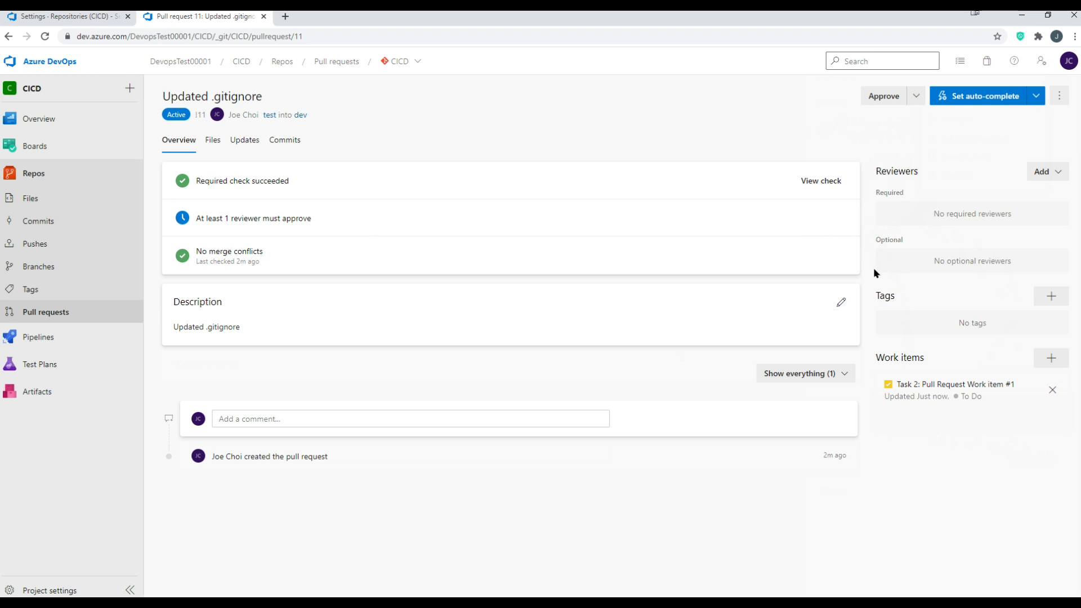
left_click(916, 97)
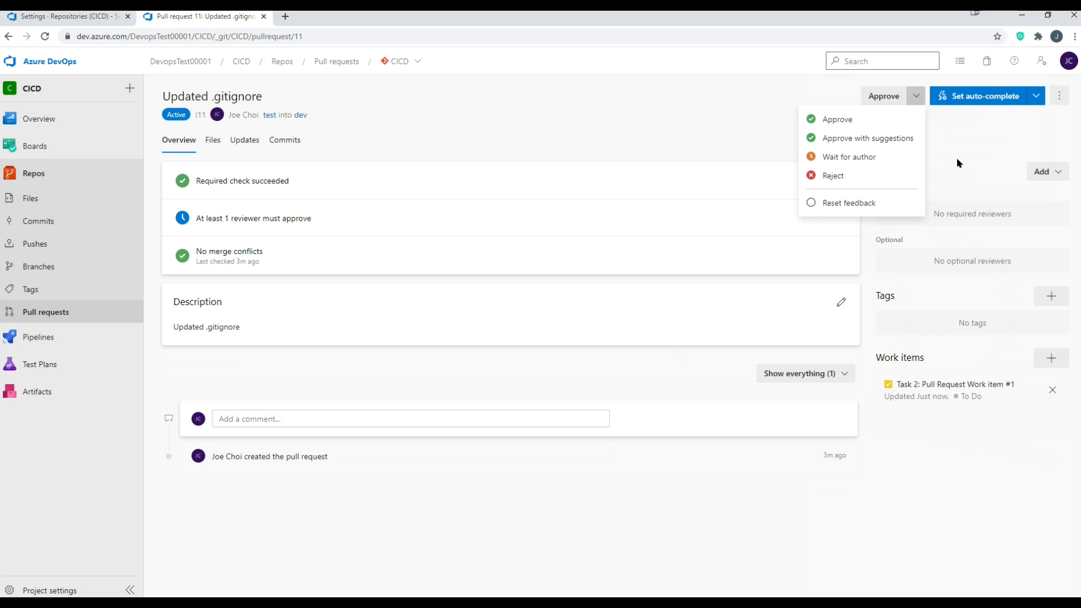
left_click(853, 121)
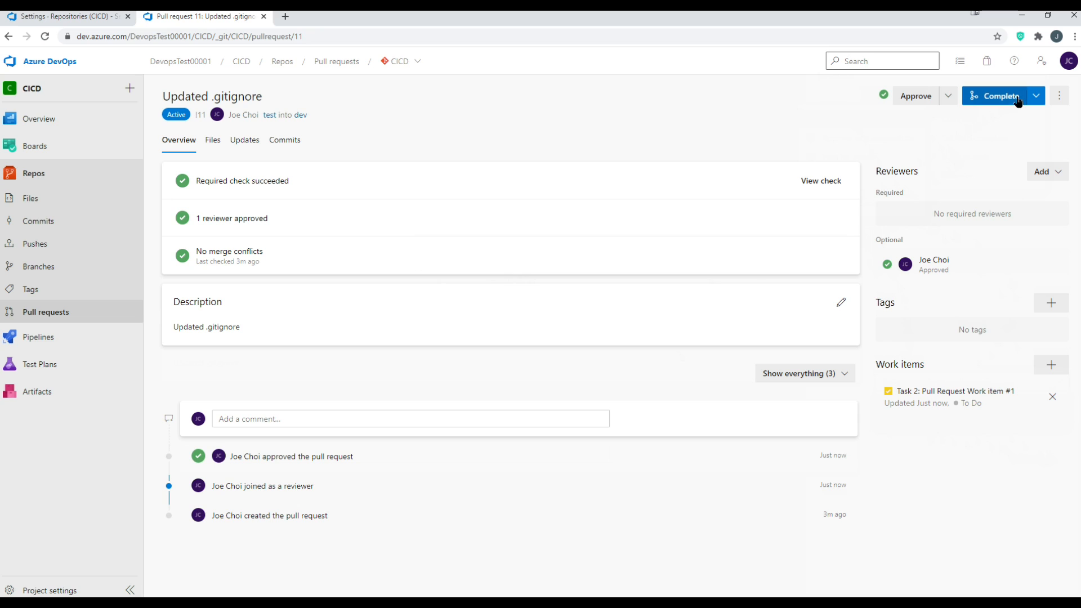
Step: Complete the pull request with a no-fast-forward merge, completing associated work items, deleting test and enabling the customized merge commit message with its default text
left_click(1036, 96)
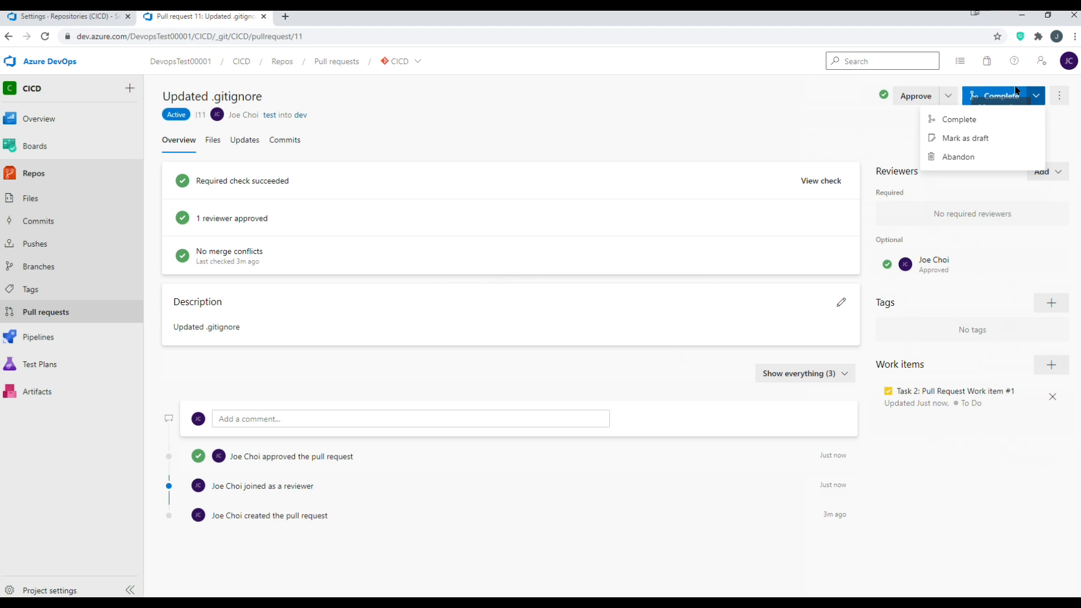
left_click(1017, 91)
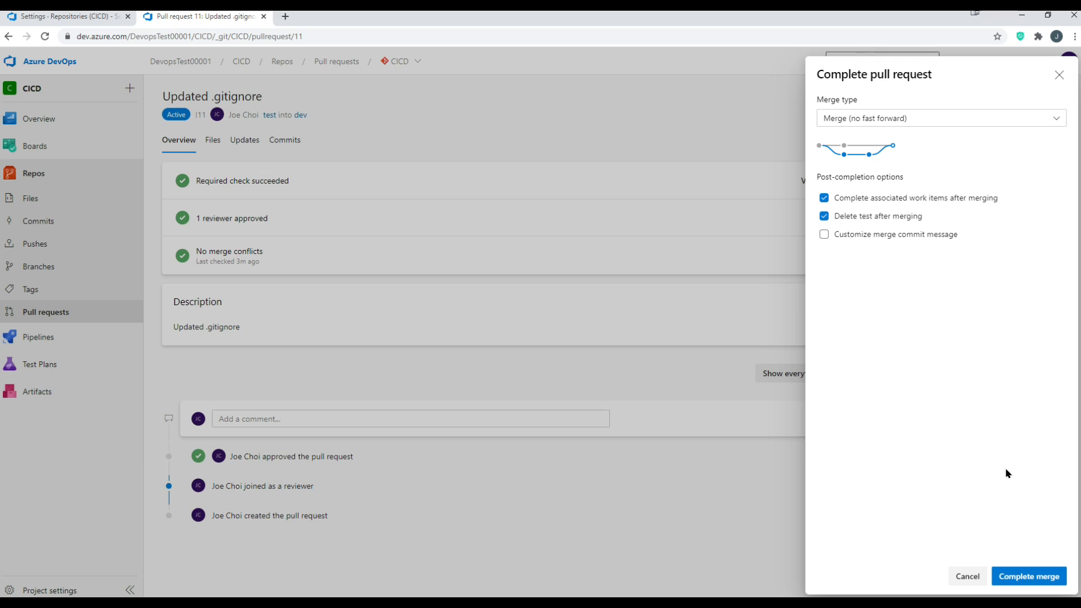
left_click(893, 241)
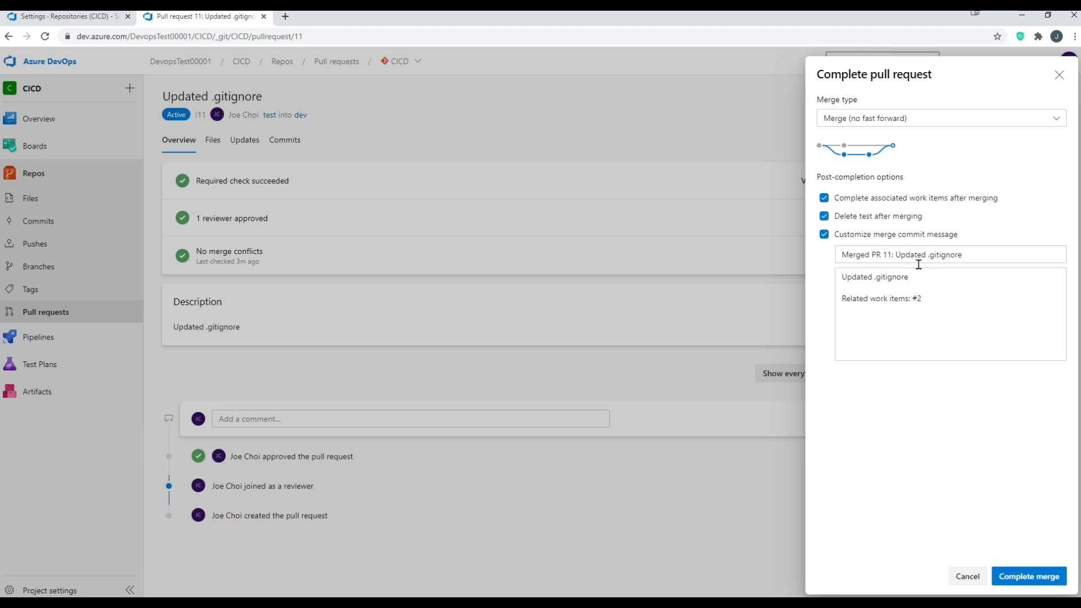
left_click(973, 309)
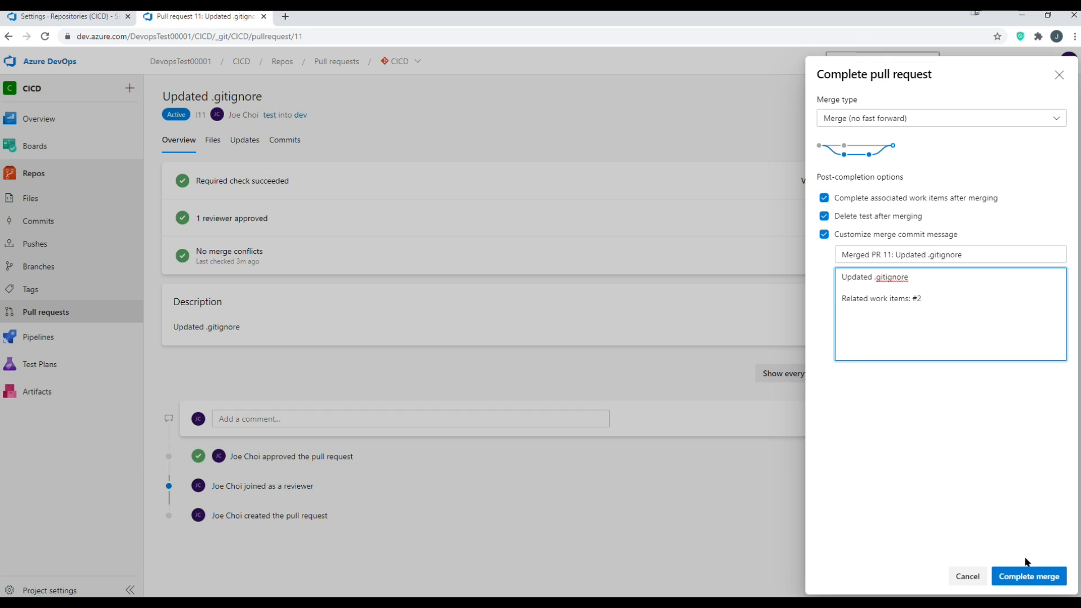
left_click(1023, 574)
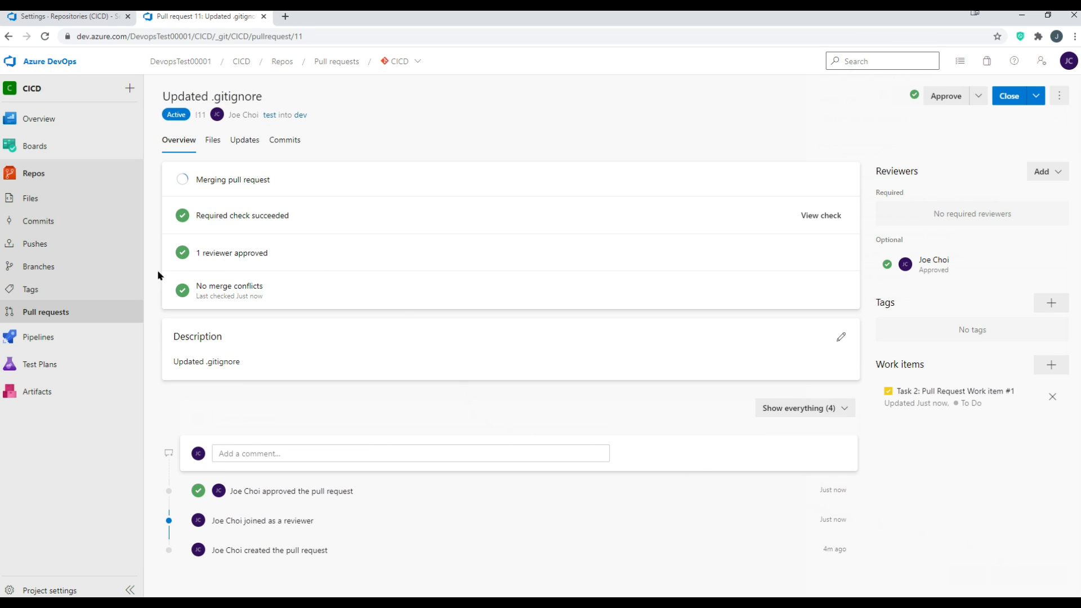
Step: Open the dev branch's files and its commit history to check the merge
left_click(62, 266)
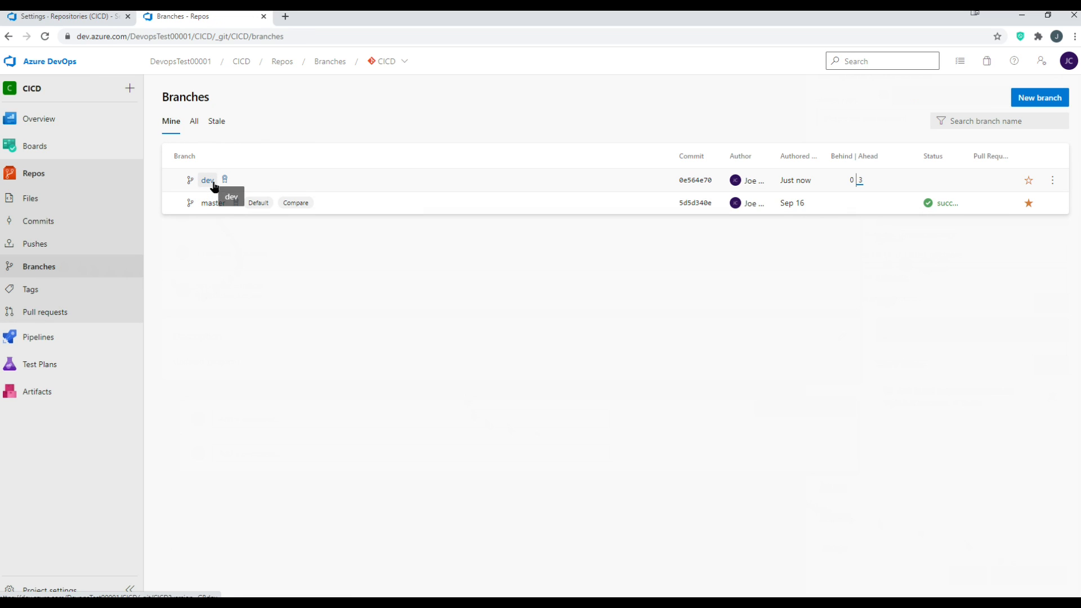
left_click(213, 182)
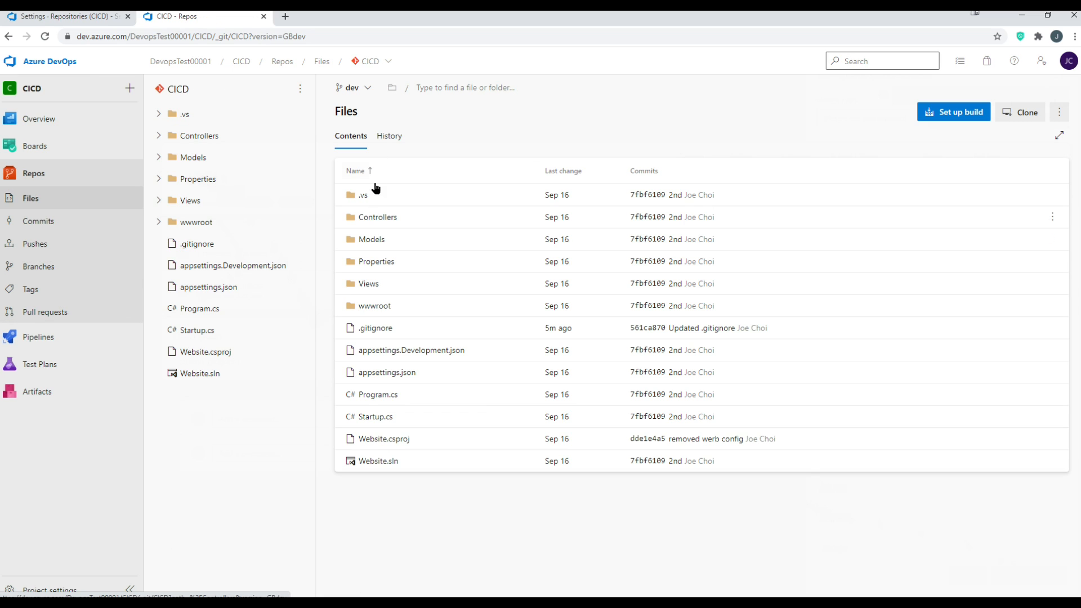
left_click(389, 136)
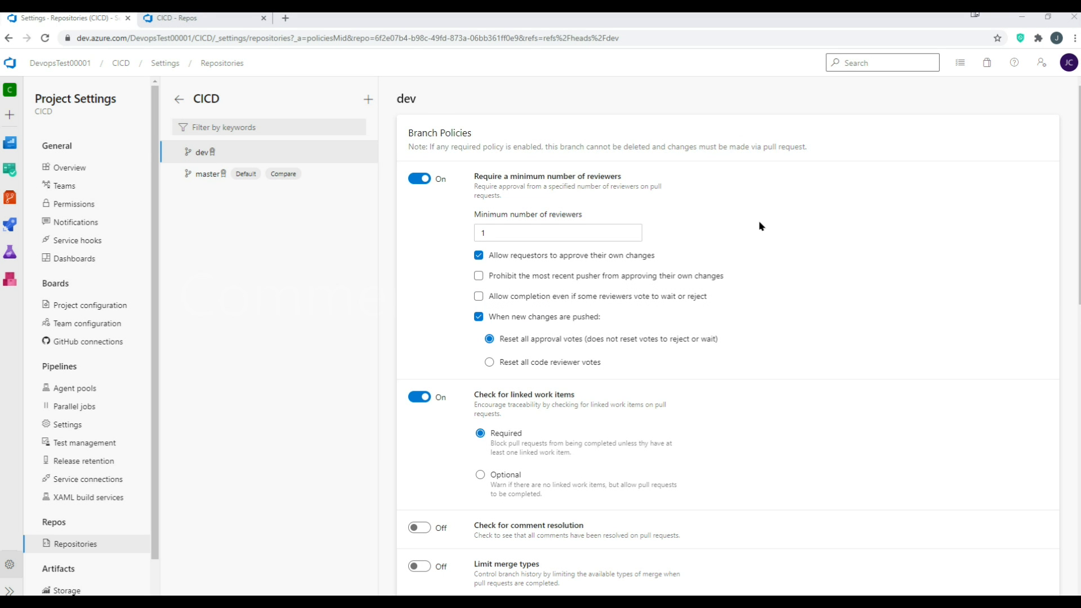
Step: Turn on required comment resolution and merge type limiting in dev's branch policies, with all four merge types allowed
scroll(431, 237, "down", 1)
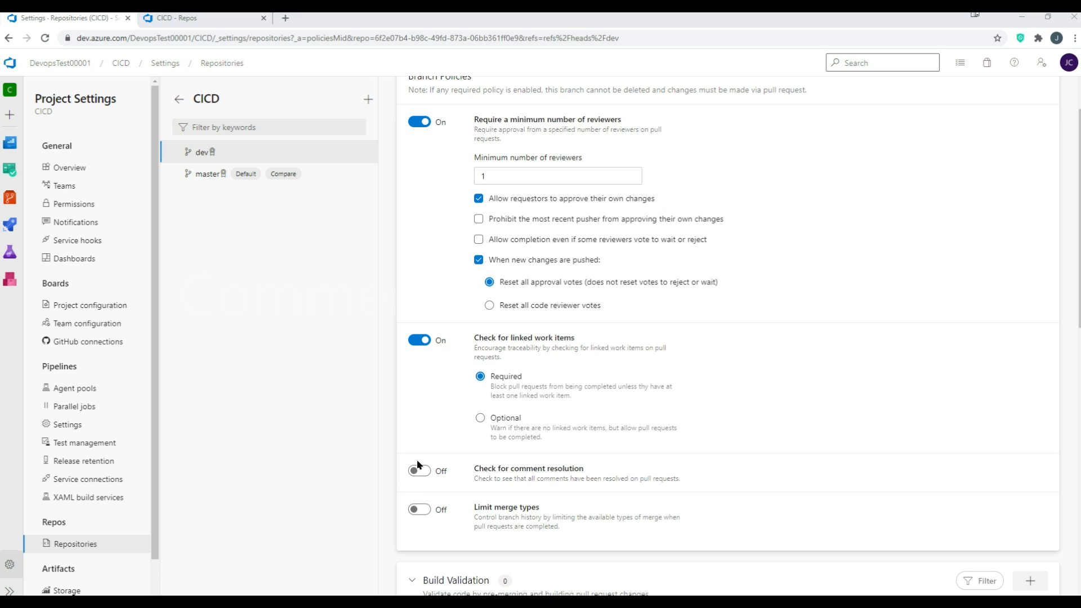
scroll(416, 467, "down", 3)
left_click(418, 302)
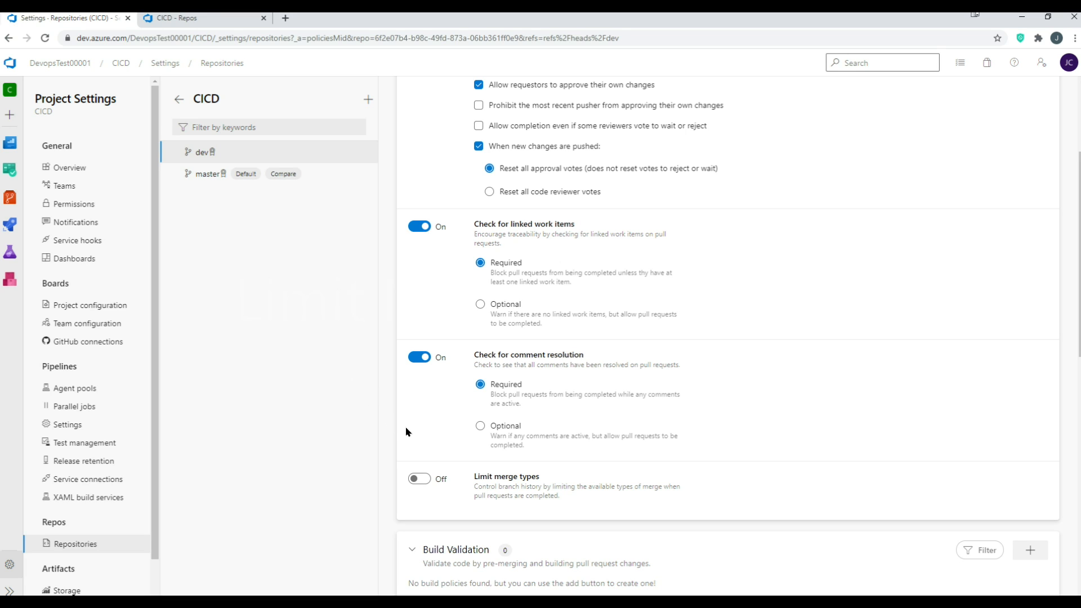
left_click(420, 478)
scroll(666, 455, "down", 2)
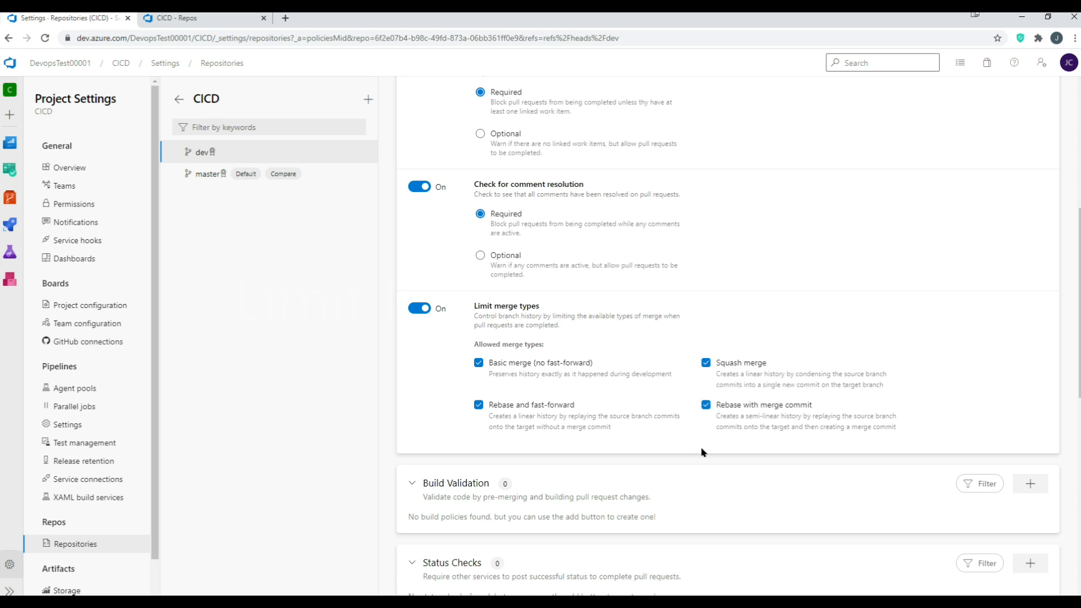
Step: Add a required build validation policy to dev using the DotnetCore_WebApp pipeline, triggered automatically and expiring after 12 hours
scroll(696, 428, "down", 2)
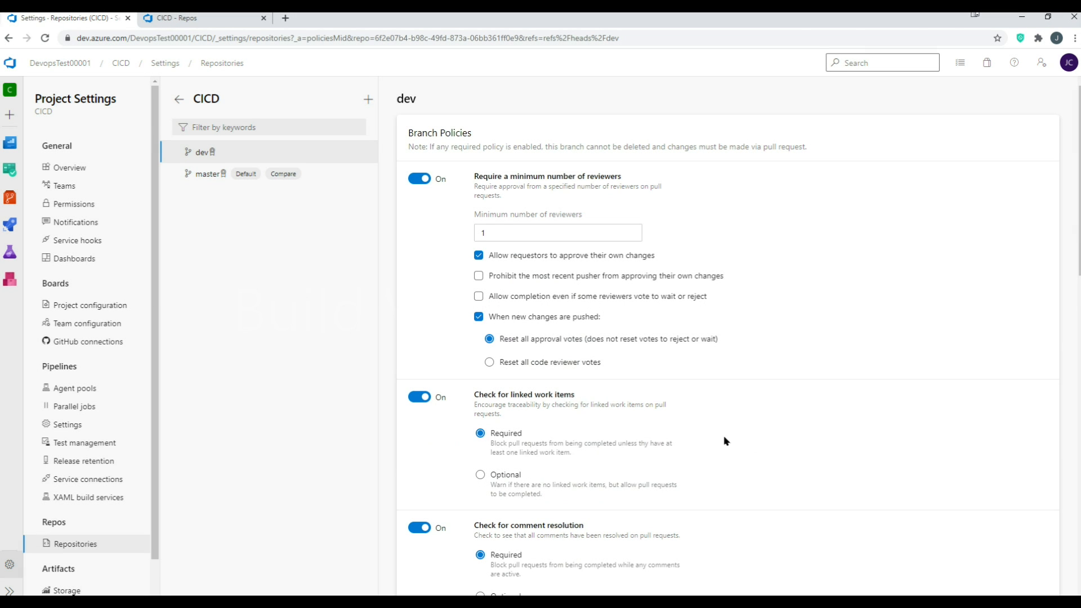
scroll(724, 439, "down", 5)
scroll(720, 425, "down", 3)
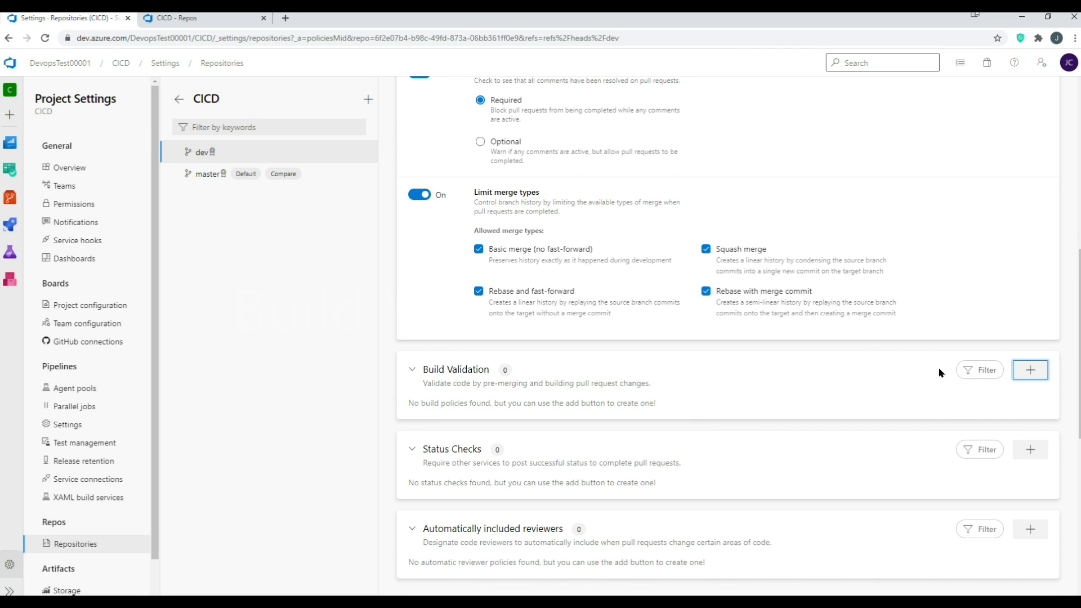
left_click(1031, 370)
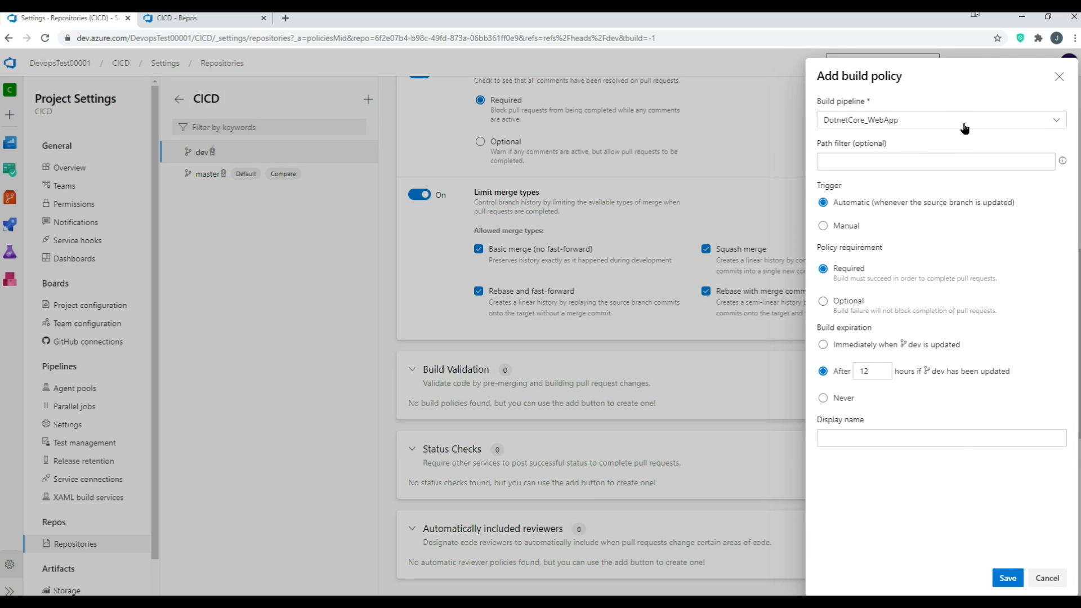
left_click(1060, 76)
left_click(1034, 371)
left_click(1049, 123)
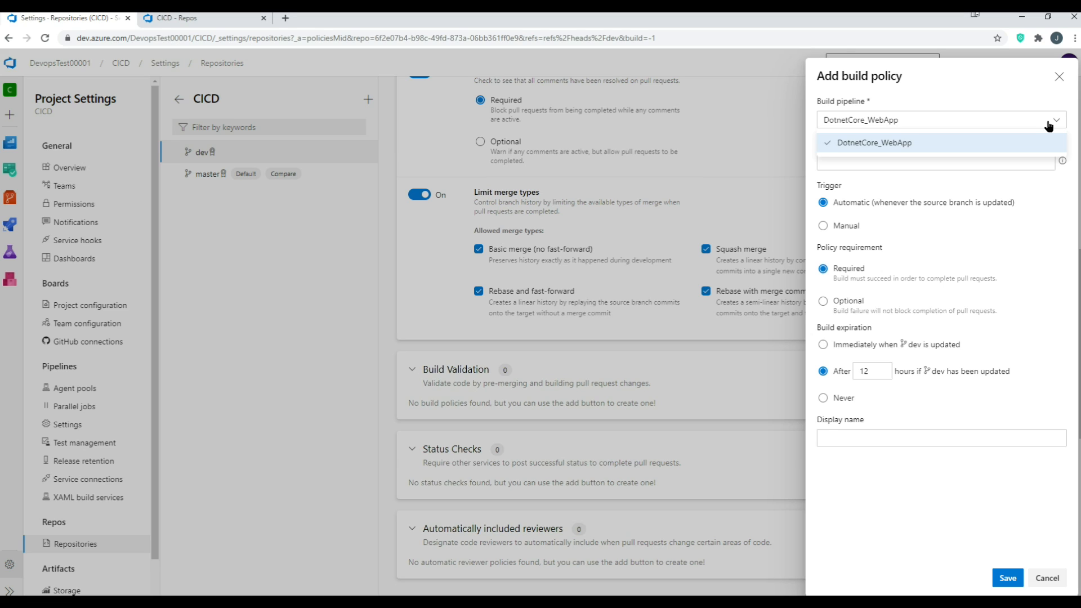
left_click(1049, 125)
left_click(1024, 165)
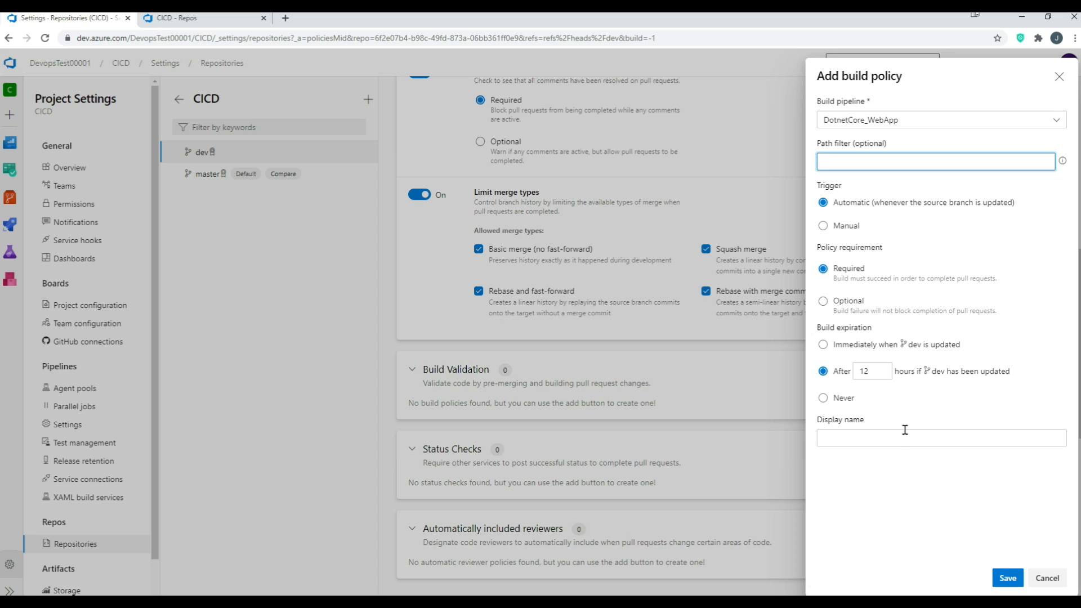
left_click(1017, 580)
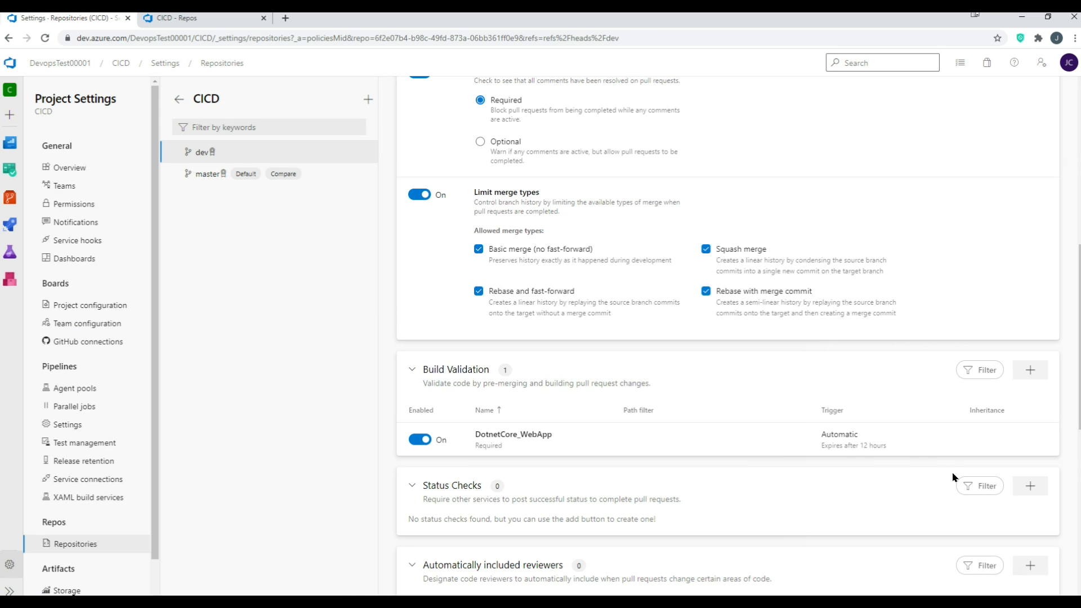
Step: Turn off dev's minimum reviewers, linked work items, comment resolution and merge type policies
scroll(828, 420, "up", 2)
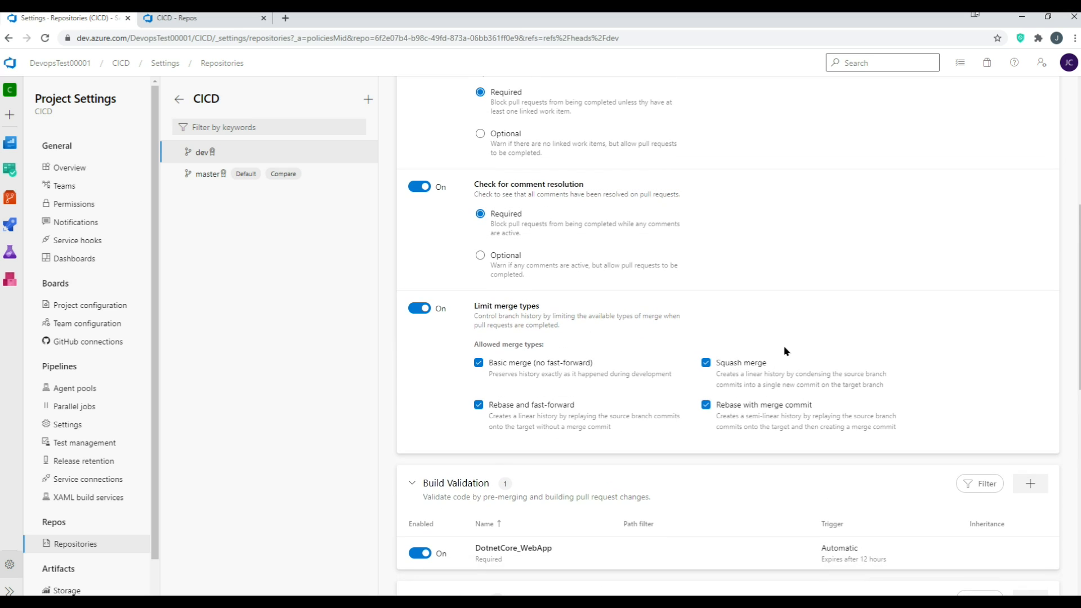
scroll(772, 342, "up", 1)
scroll(767, 340, "down", 2)
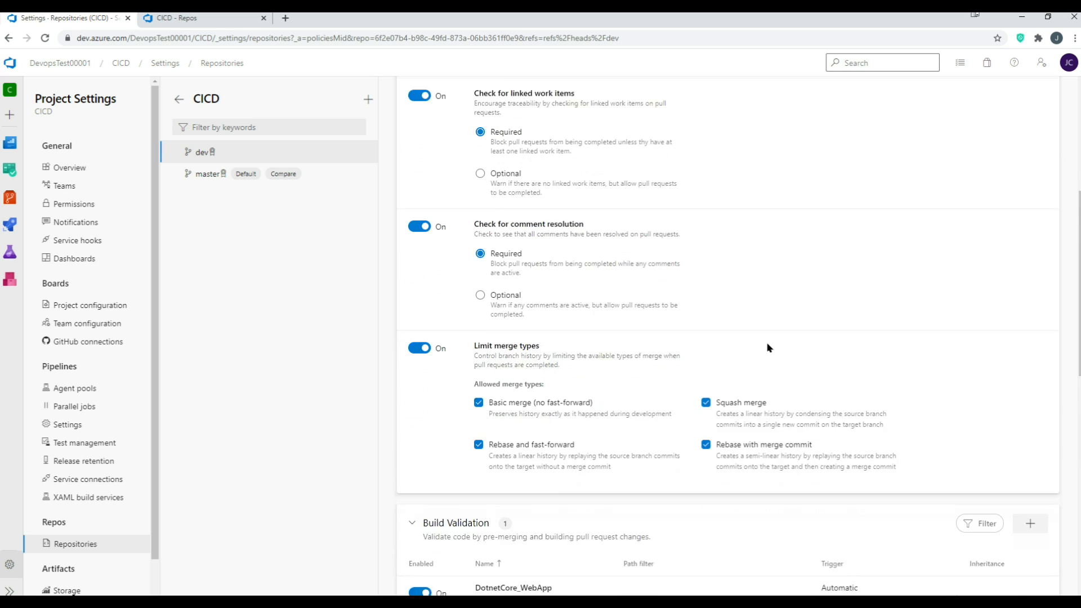
scroll(768, 340, "up", 1)
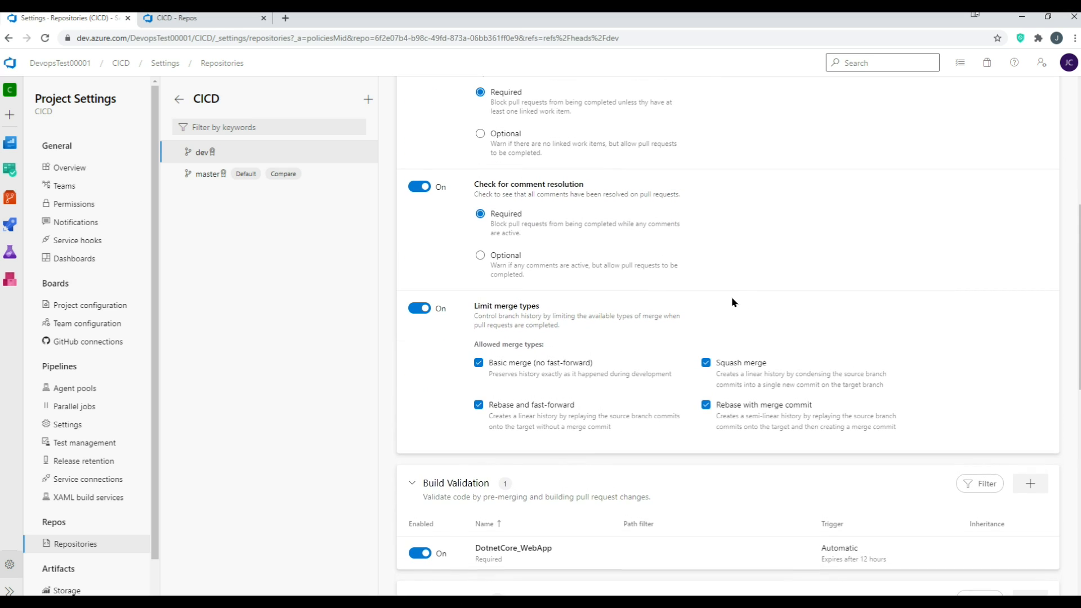
scroll(654, 290, "up", 1)
scroll(648, 301, "up", 5)
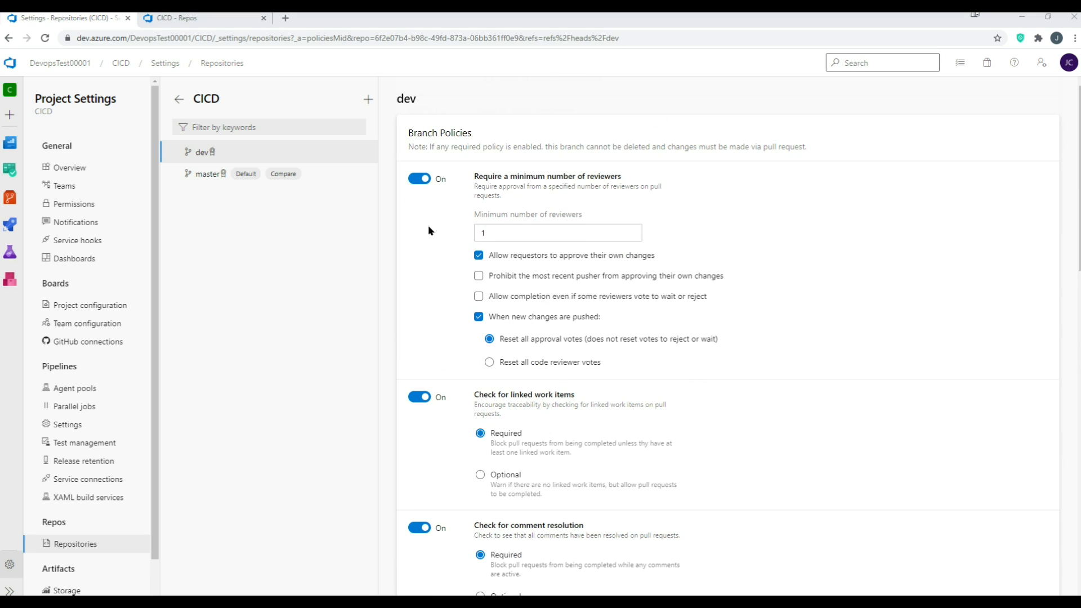
left_click(418, 179)
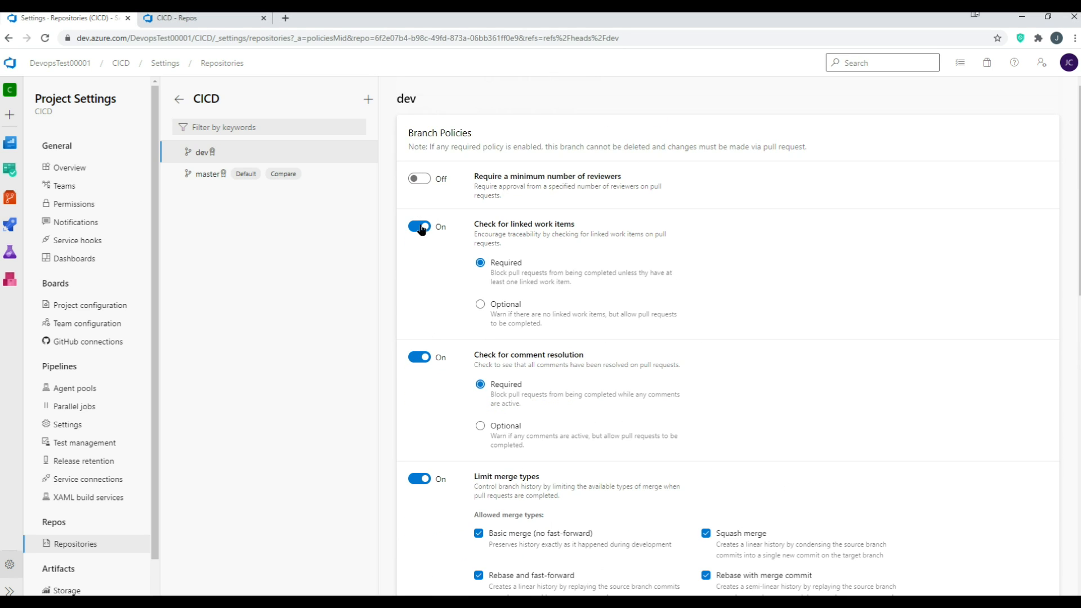
left_click(419, 226)
left_click(420, 274)
left_click(418, 314)
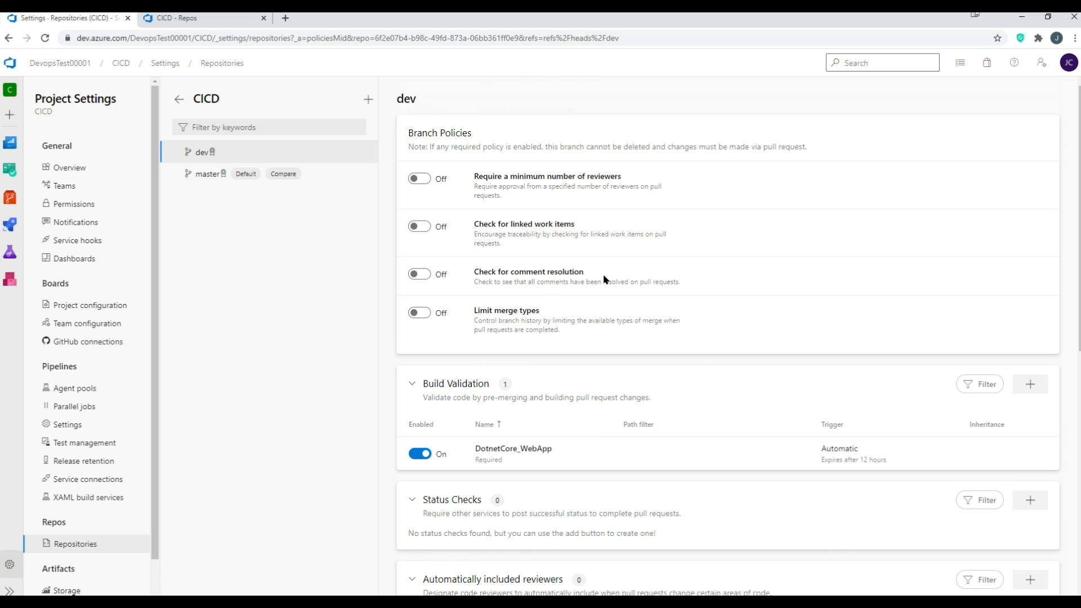
Step: Create a branch named test2 based on dev in the CICD repository
key("ctrl+Tab")
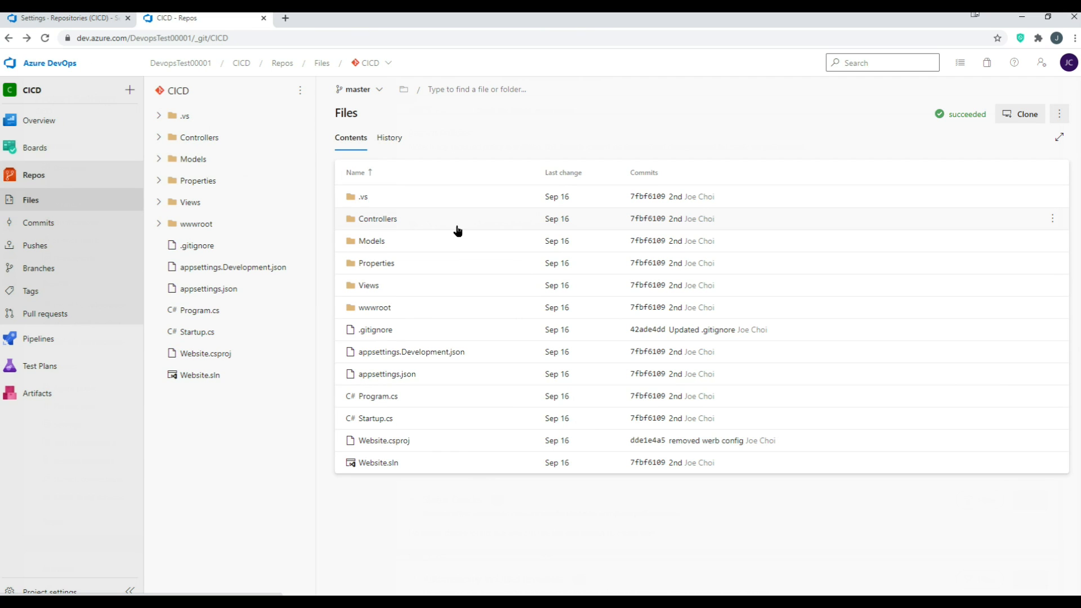
left_click(63, 269)
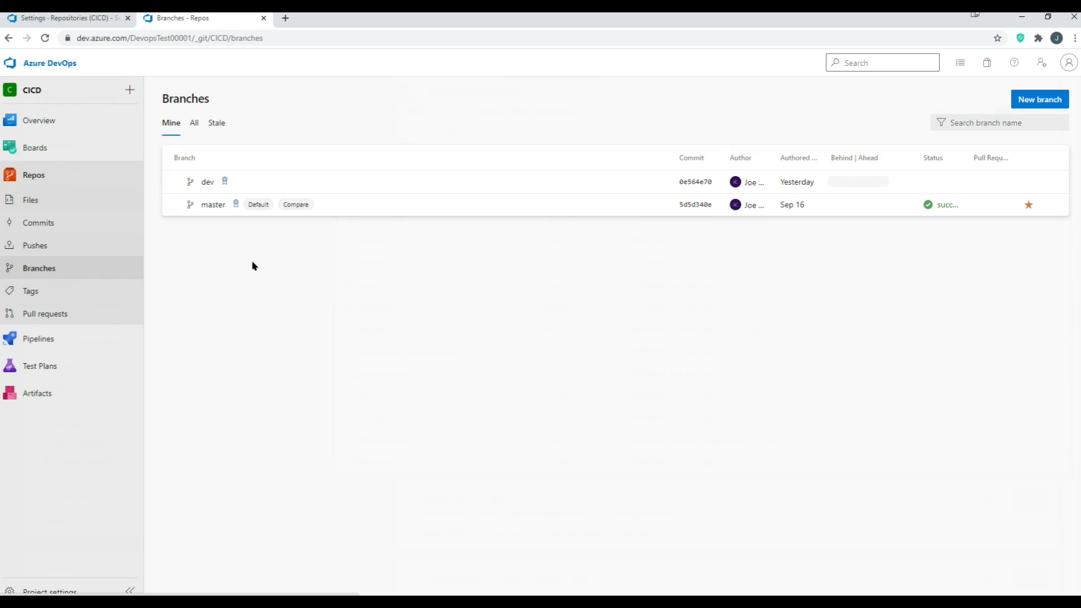
left_click(1057, 184)
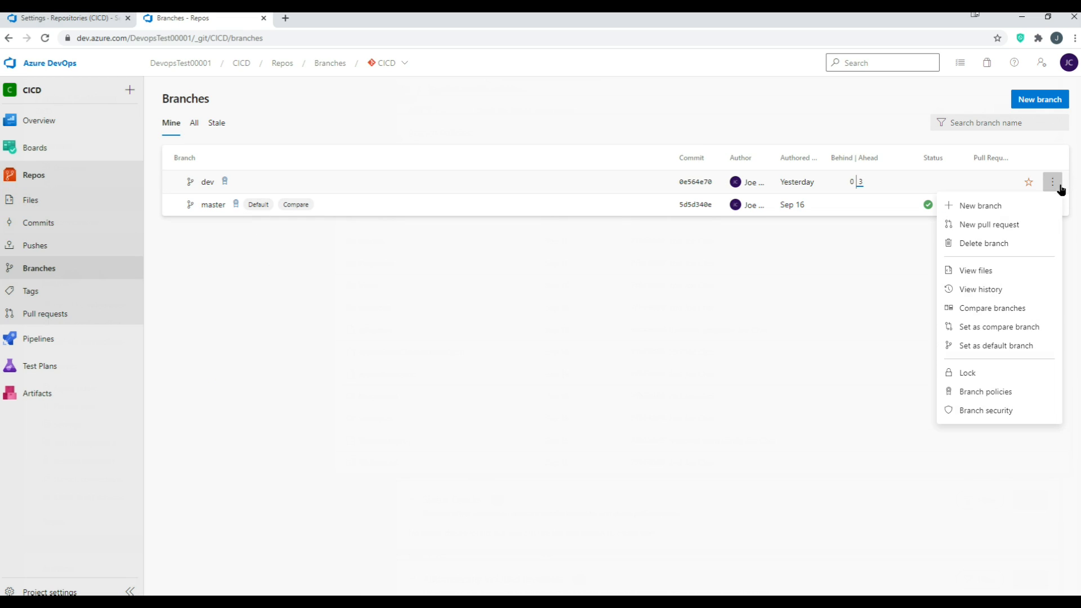
left_click(1038, 206)
type("test")
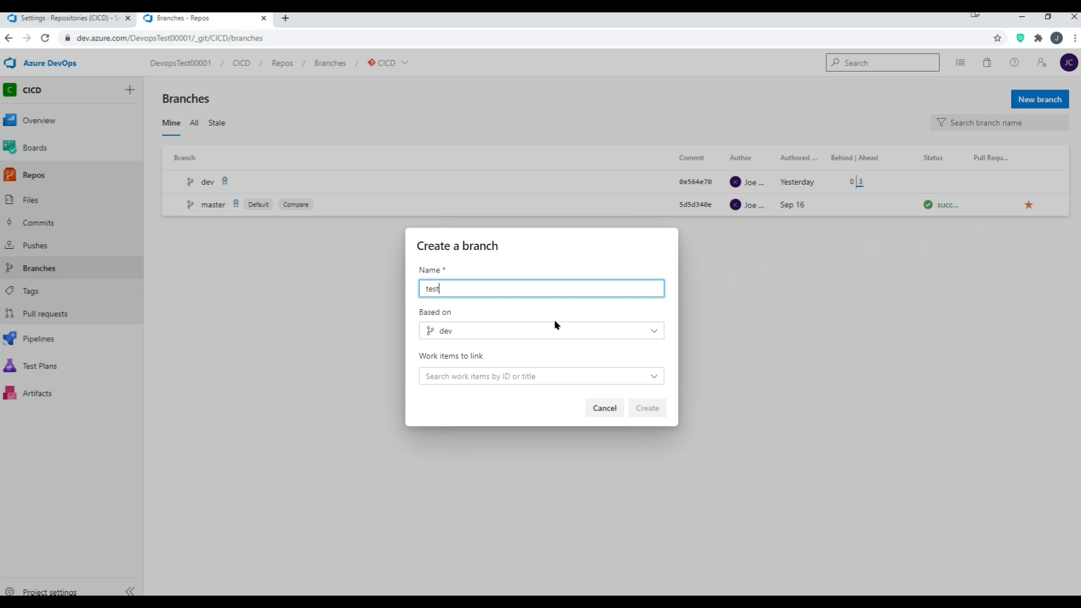
type("2")
left_click(648, 409)
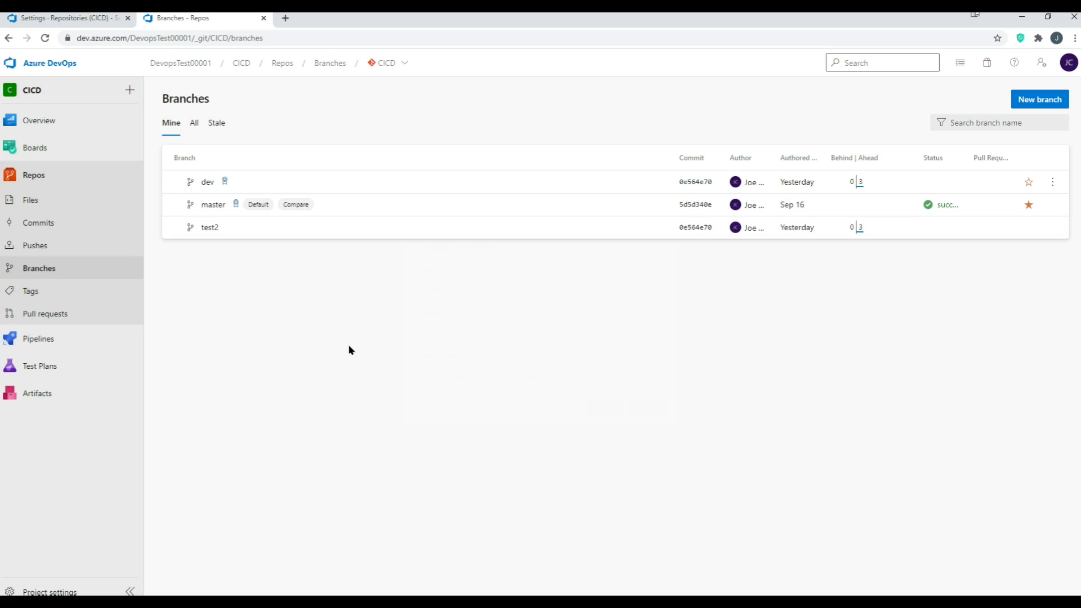
Step: Add a #comment line at the end of .gitignore on test2 and commit it with the default message
left_click(258, 236)
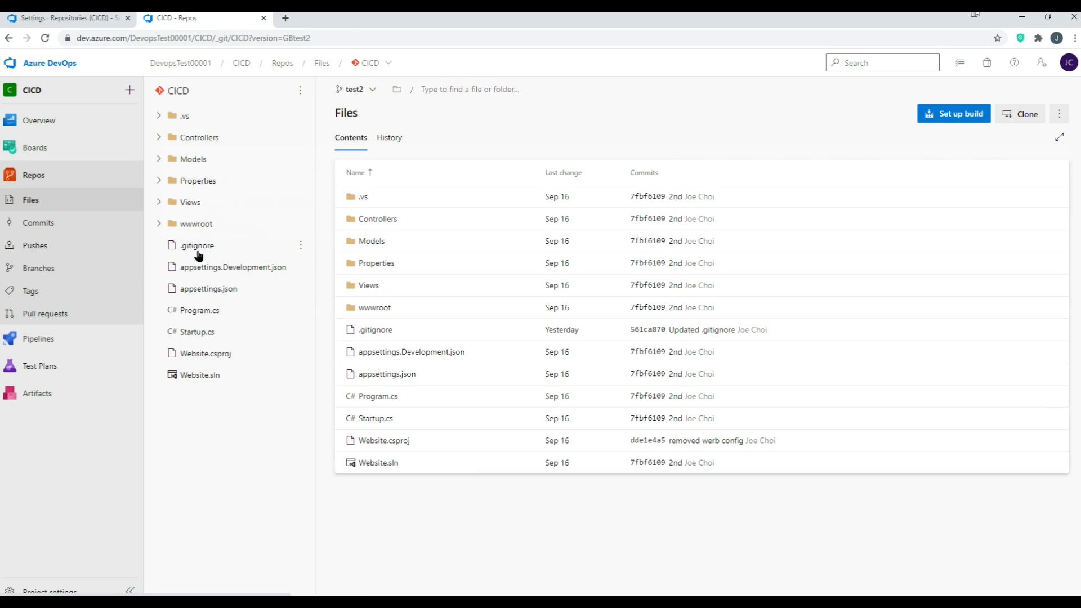
left_click(198, 252)
left_click(1026, 113)
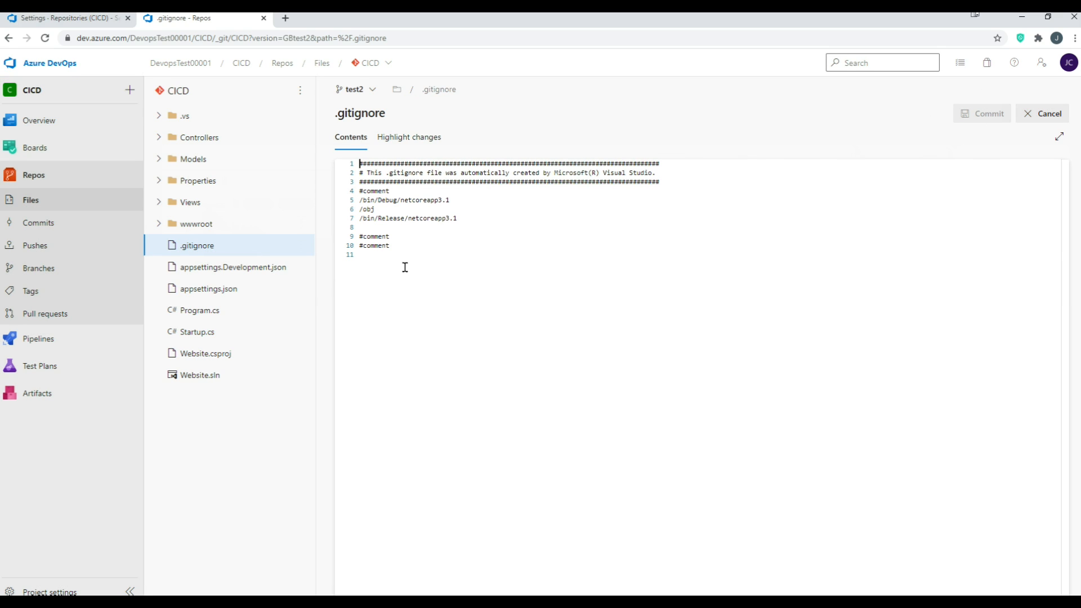
left_click(411, 262)
type("#comment")
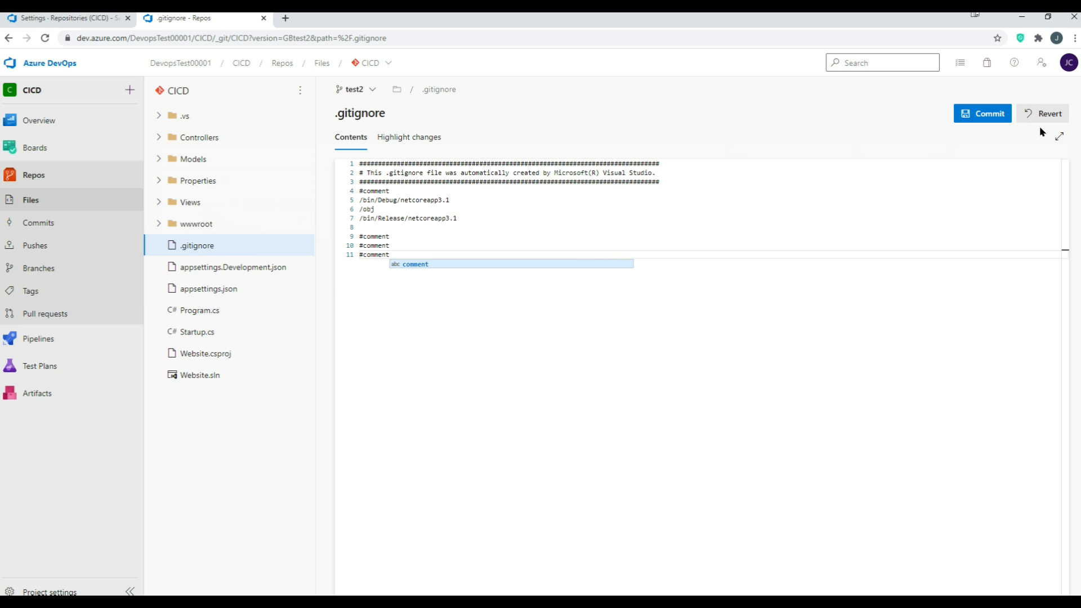
left_click(993, 114)
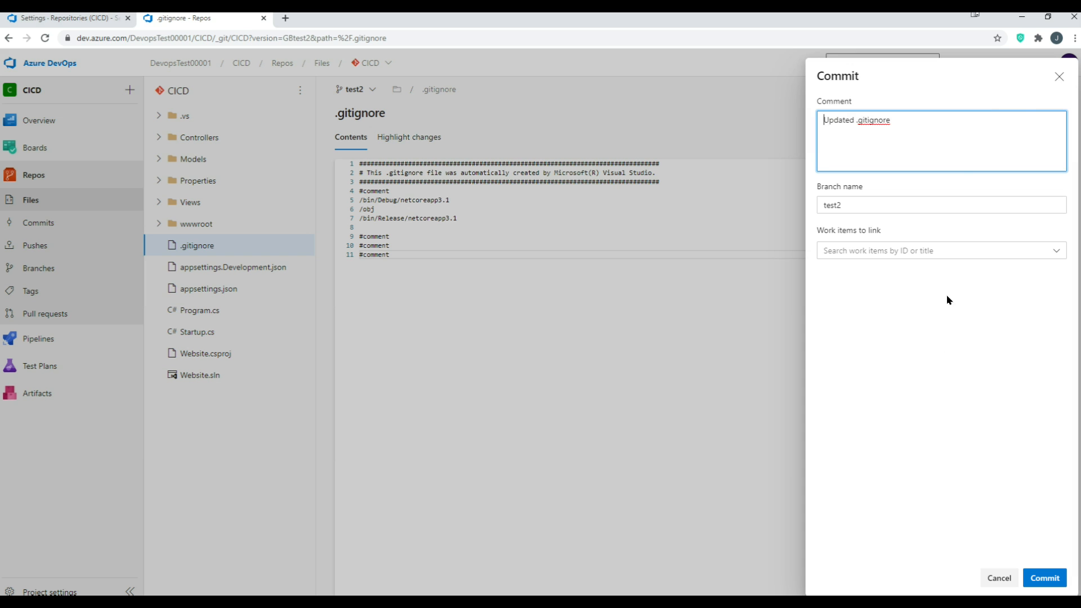
left_click(1045, 577)
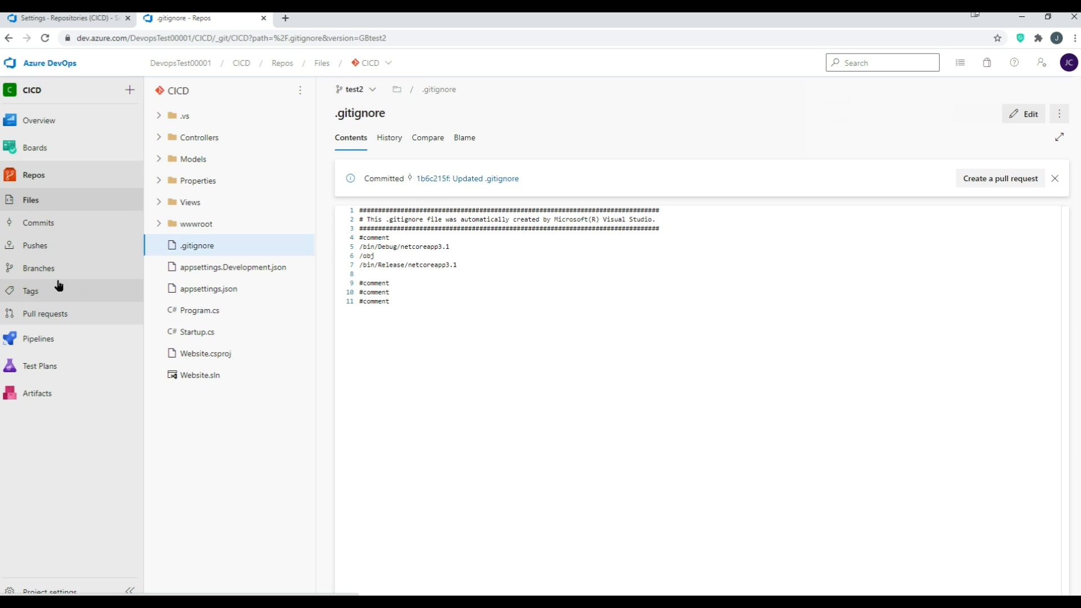
Step: Create a pull request from test2 into dev, keeping the default title and description
left_click(85, 312)
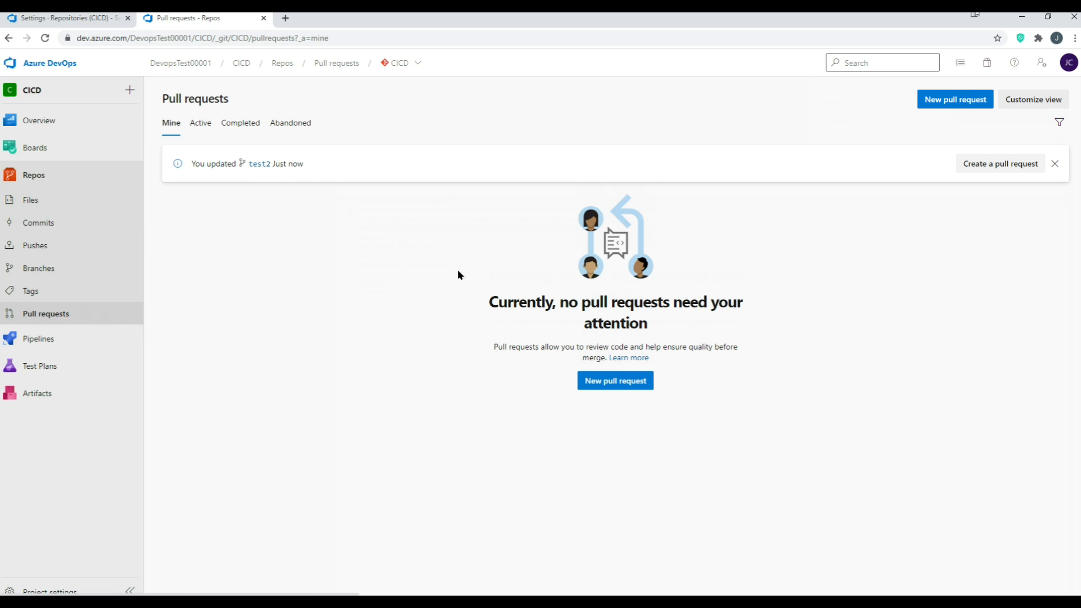
left_click(597, 381)
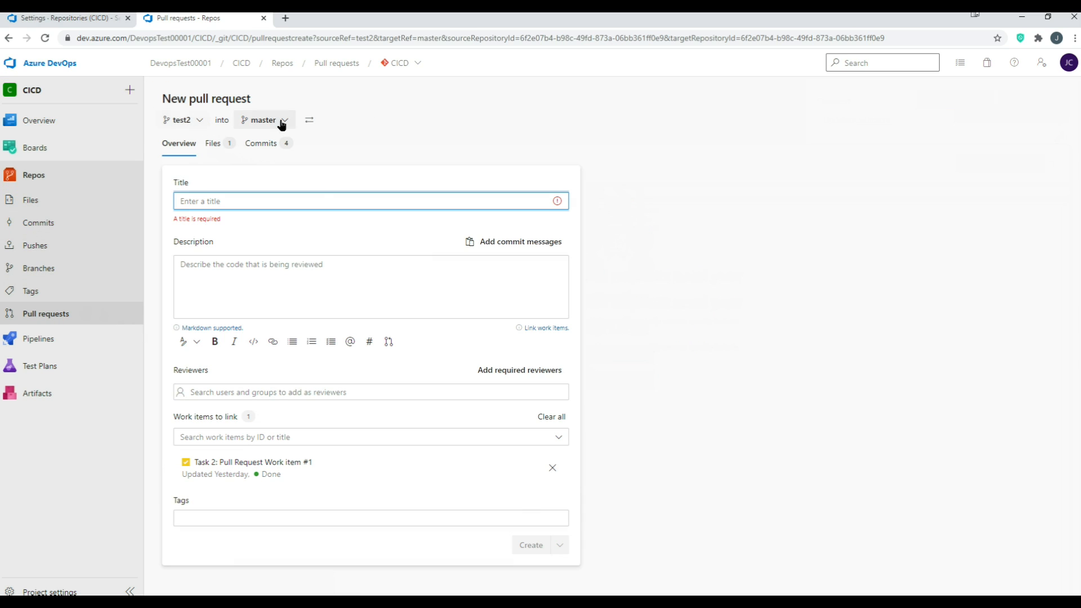
left_click(282, 122)
left_click(279, 186)
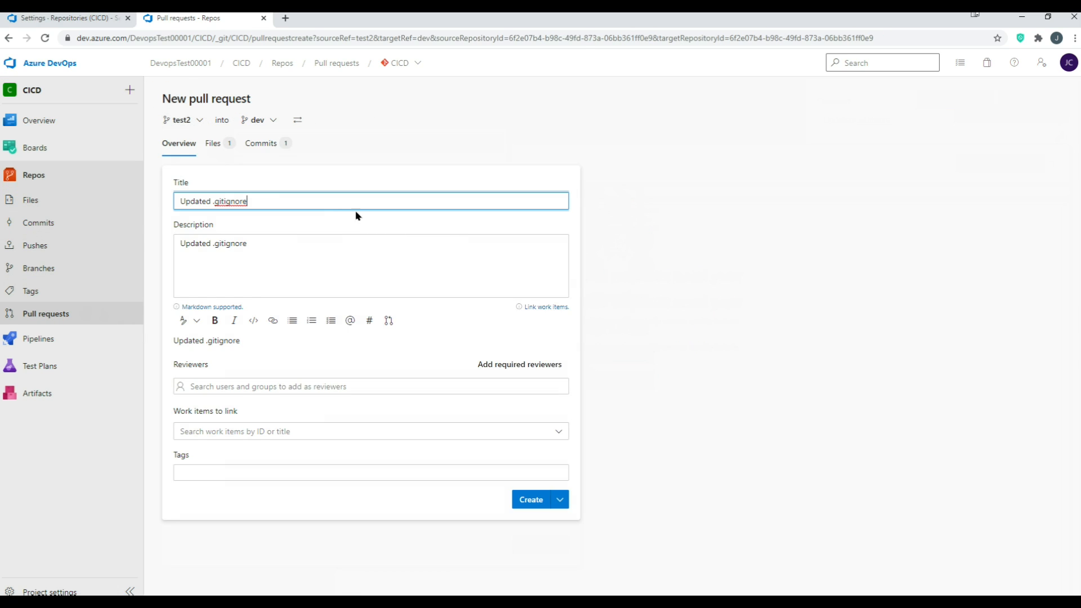
left_click(544, 505)
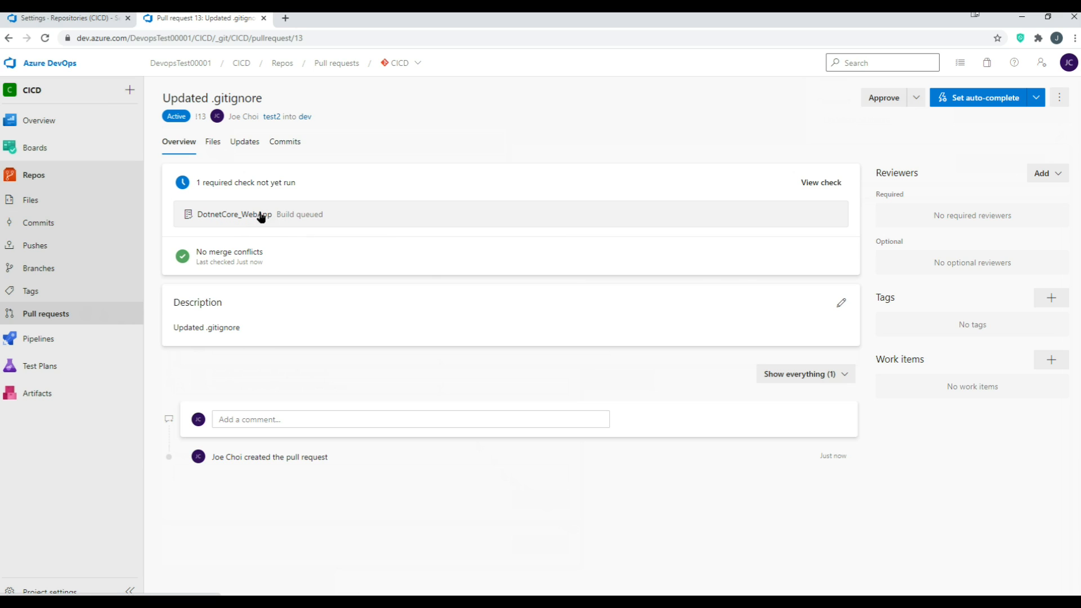
Step: Try to complete the pull request manually, and check dev's branch policies in the repository settings
left_click(1037, 100)
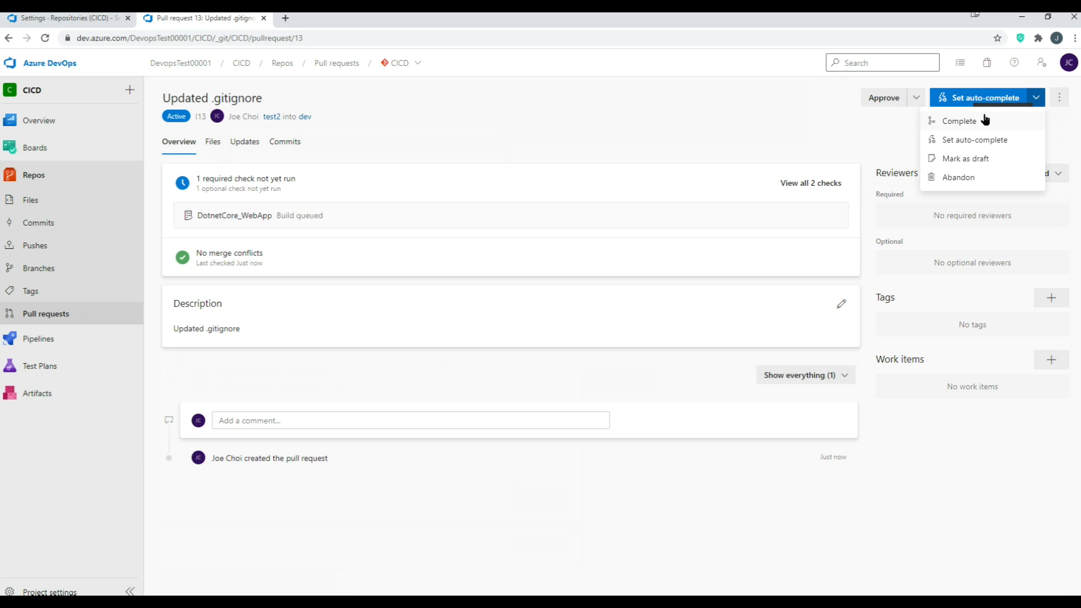
left_click(974, 126)
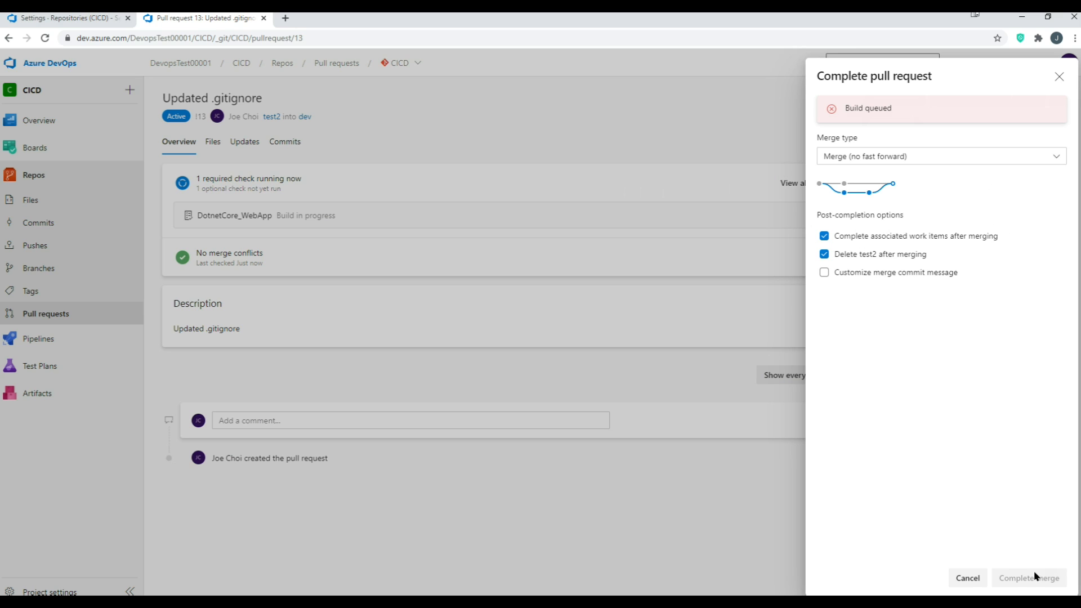
left_click(967, 578)
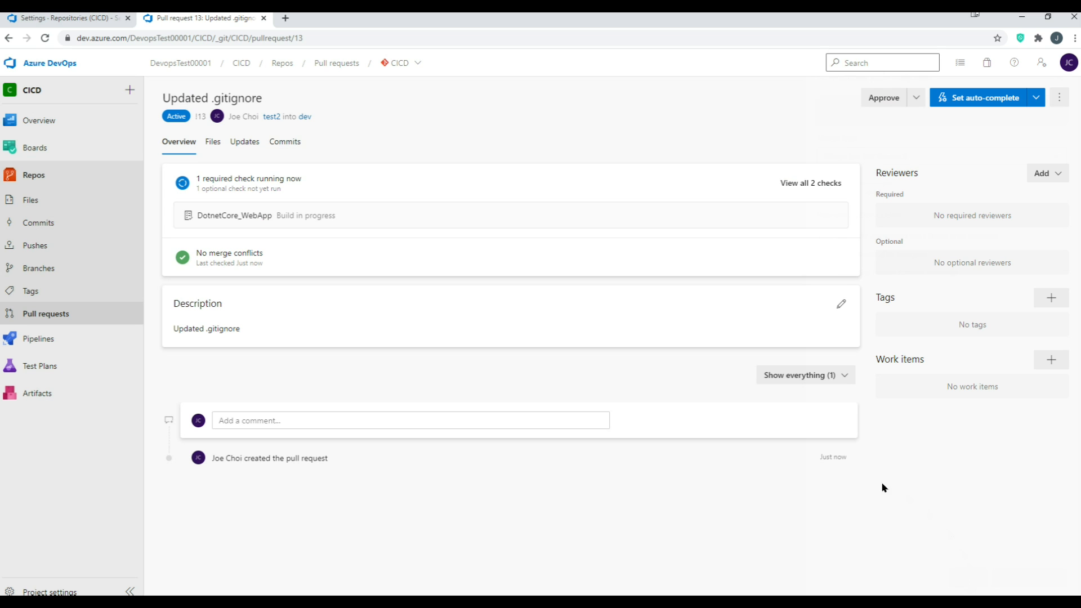
left_click(916, 97)
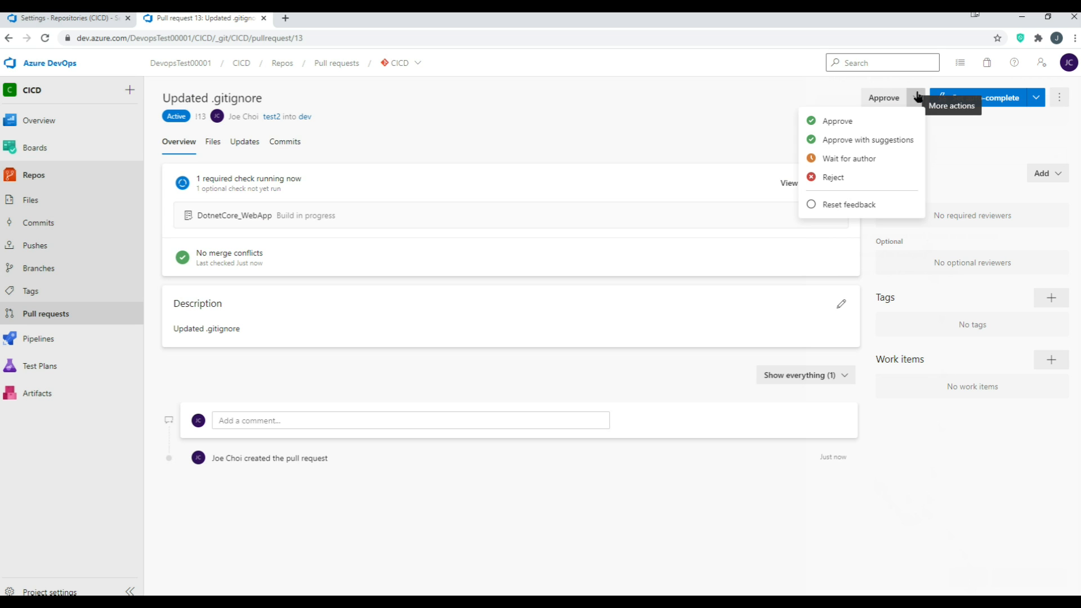
left_click(79, 19)
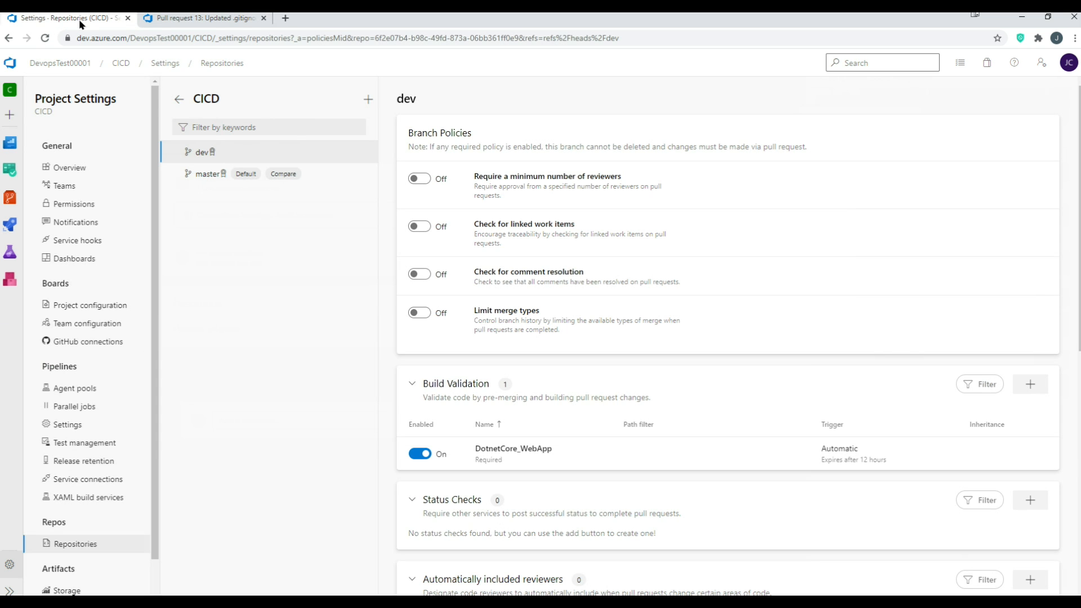
Step: Set the pull request to auto-complete with Merge (no fast forward), completing associated work items and deleting test2 after merging
left_click(193, 19)
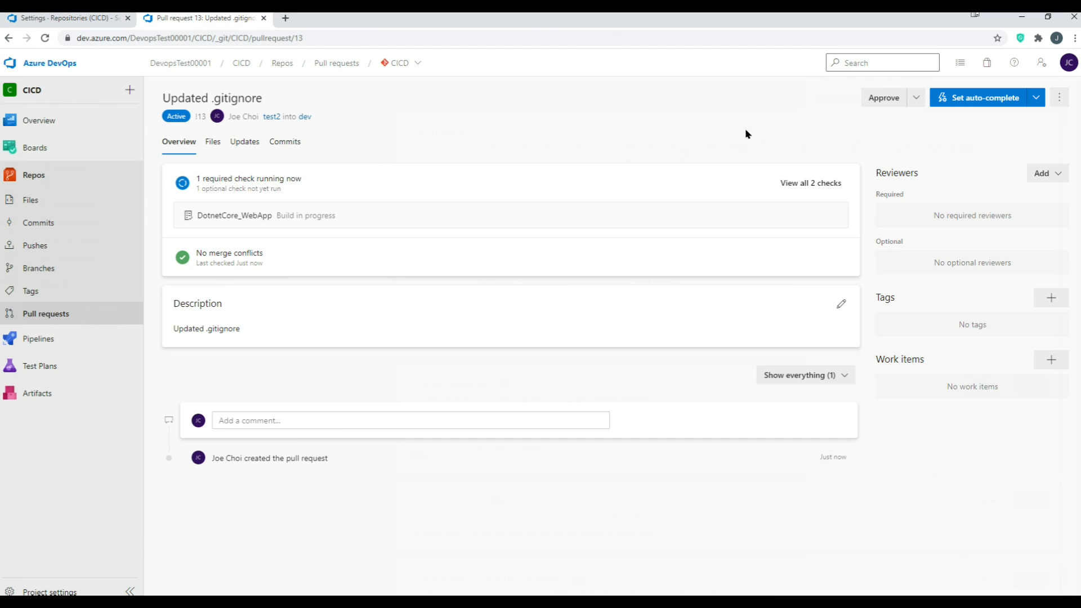
left_click(983, 100)
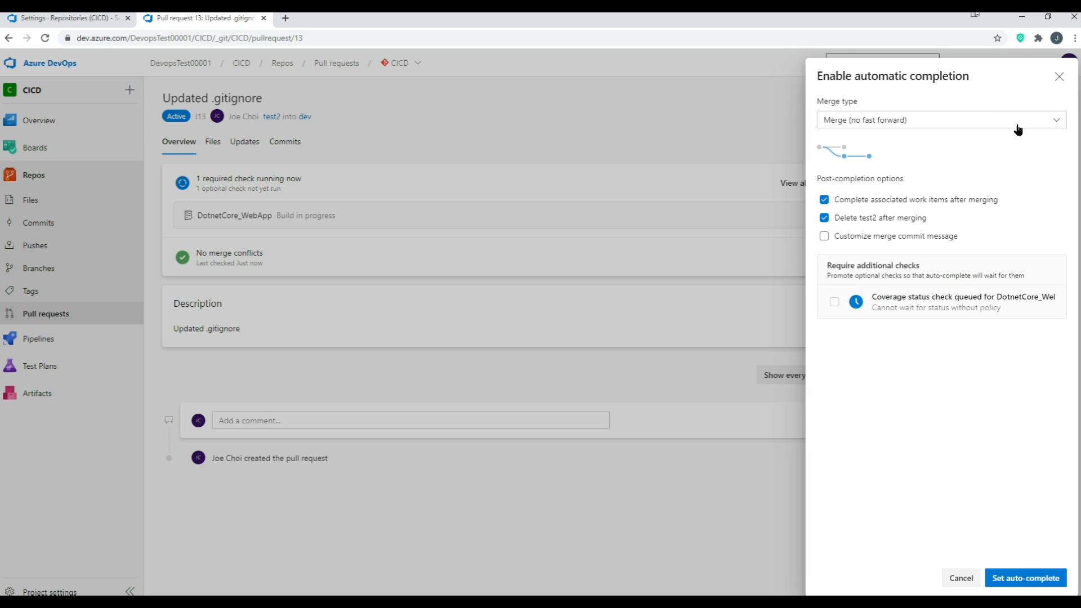
left_click(1028, 578)
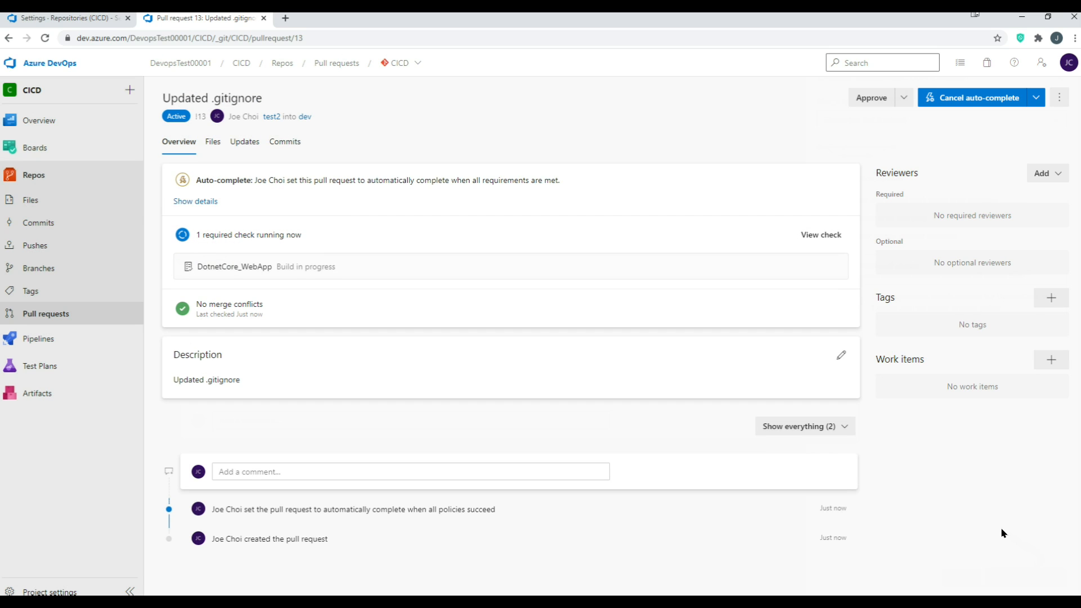
Step: Open the pull request's DotnetCore_WebApp build separately and monitor Agent job 1 and the pull request's status
right_click(233, 270)
left_click(268, 278)
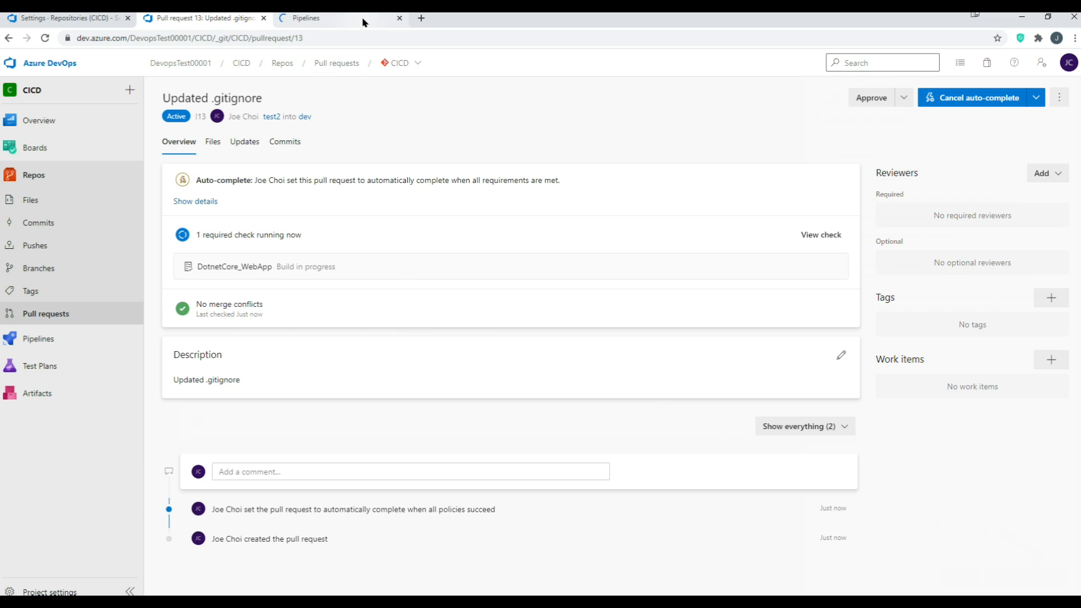
left_click(362, 19)
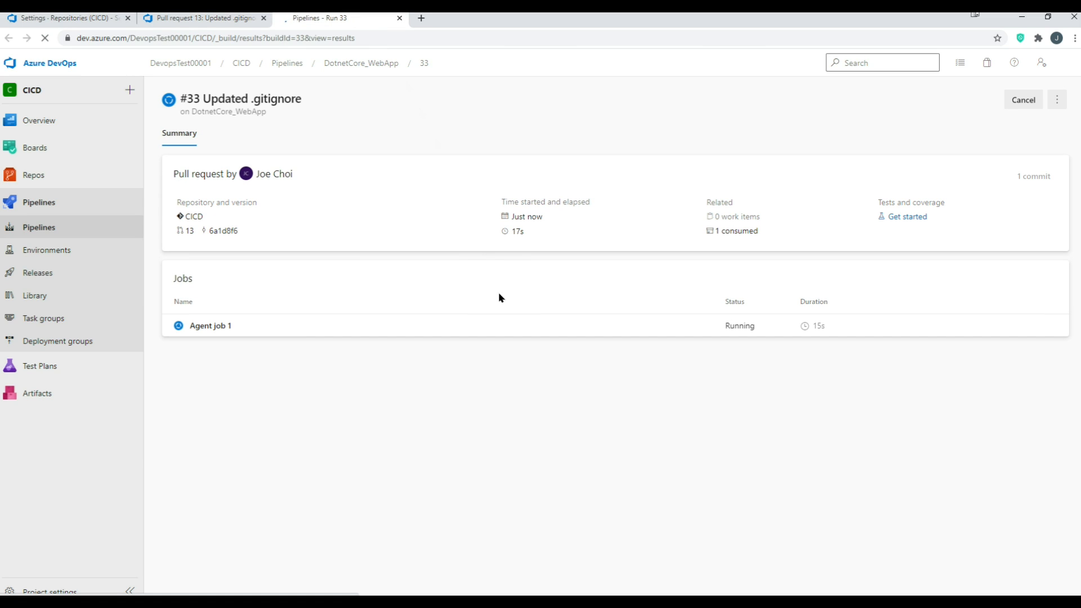
left_click(295, 333)
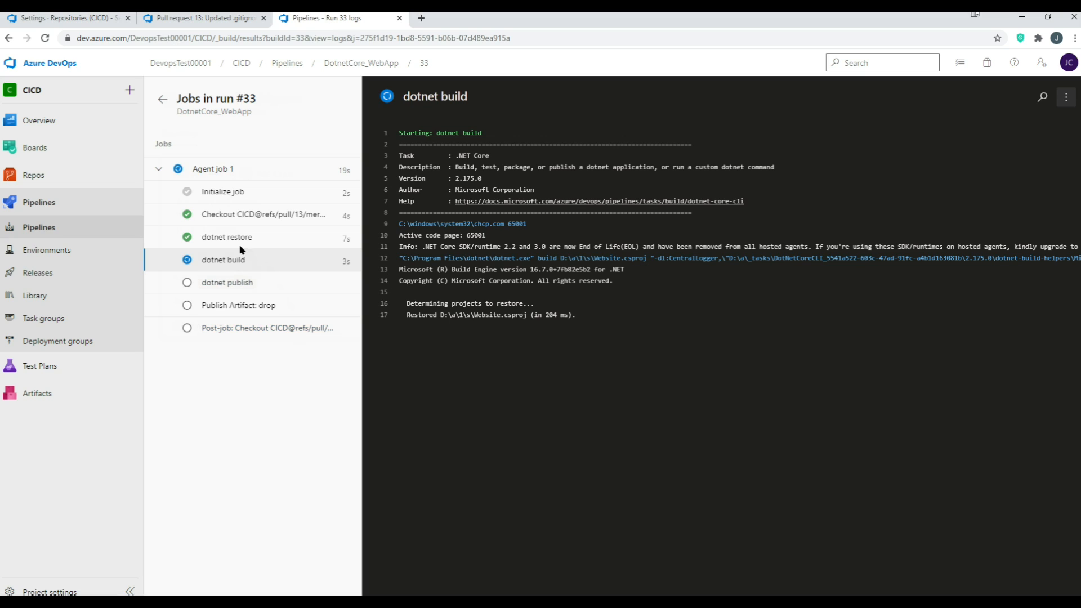
left_click(224, 18)
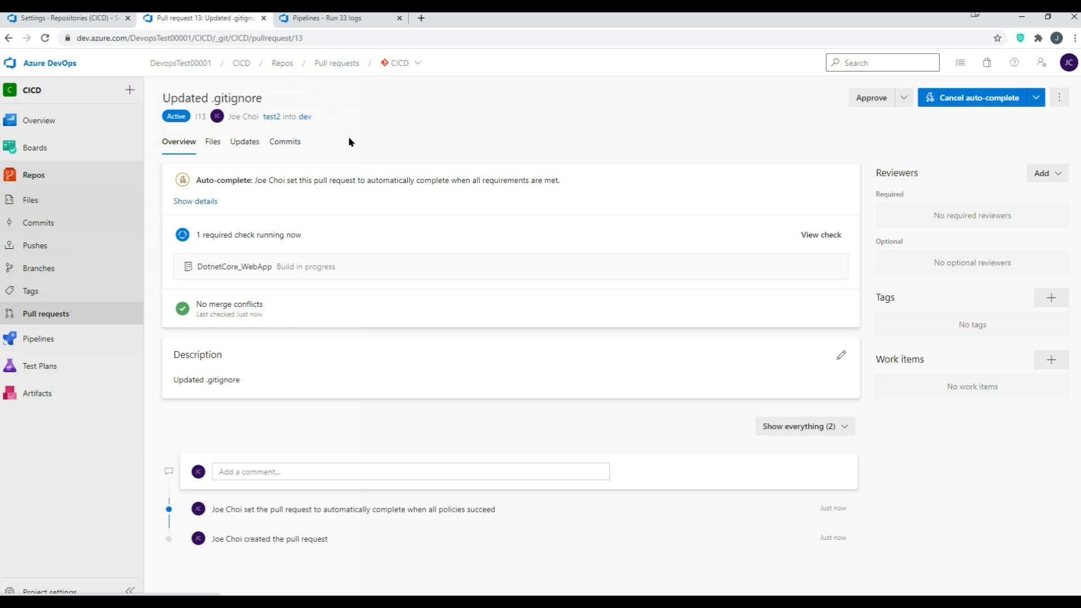
left_click(329, 18)
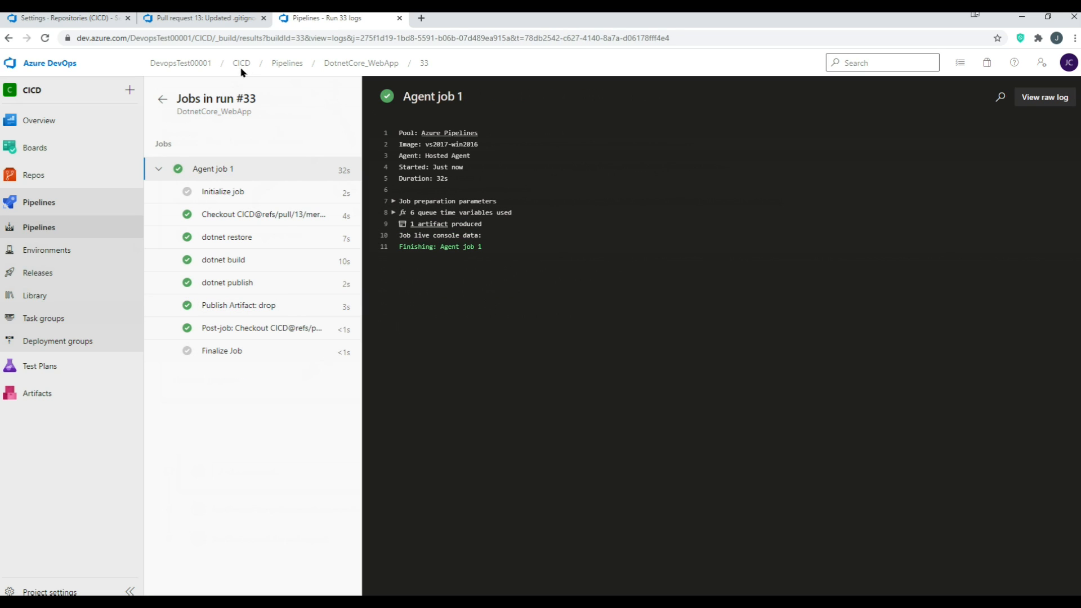
left_click(224, 19)
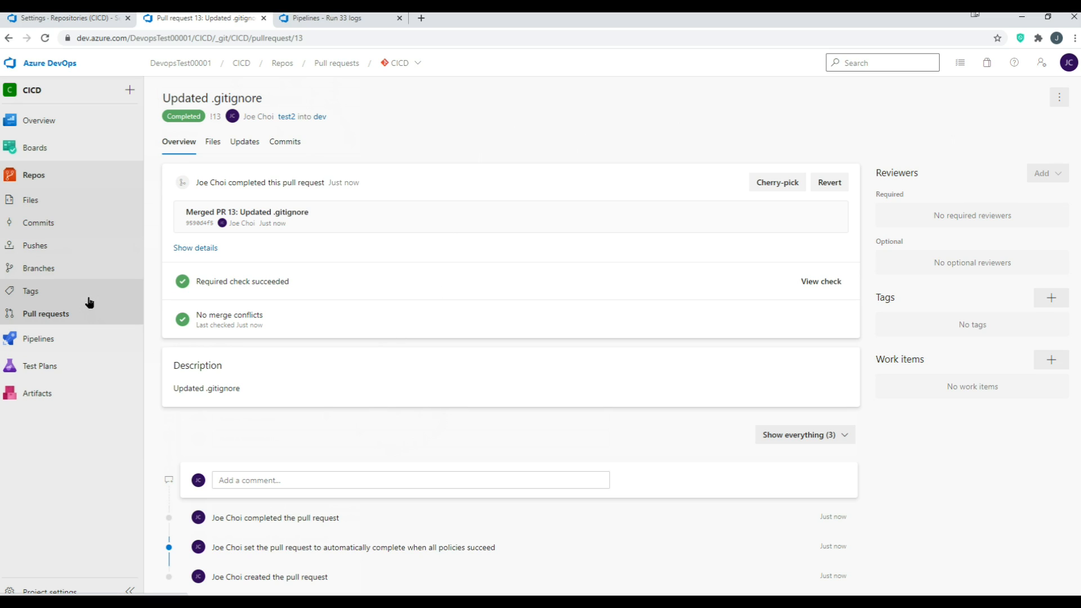
Step: Open the dev branch's files and view its commit history
left_click(94, 266)
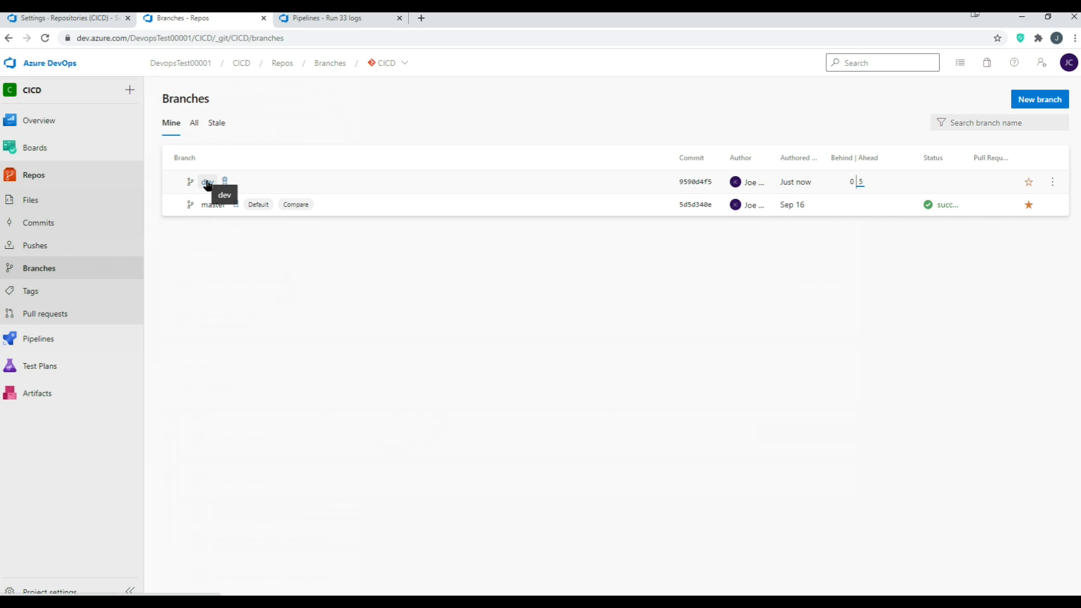
left_click(207, 182)
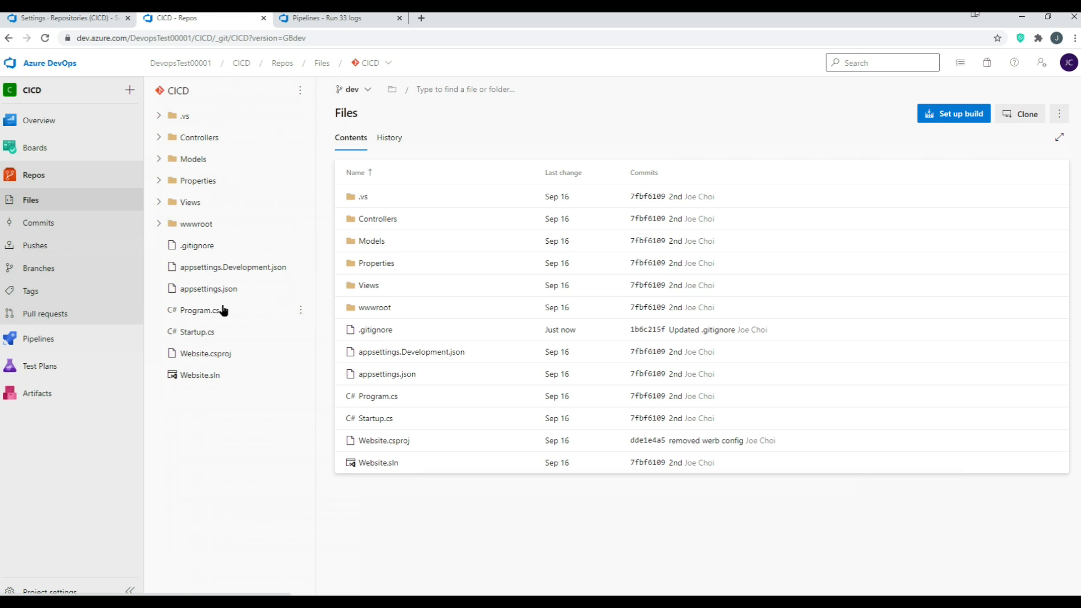
left_click(386, 139)
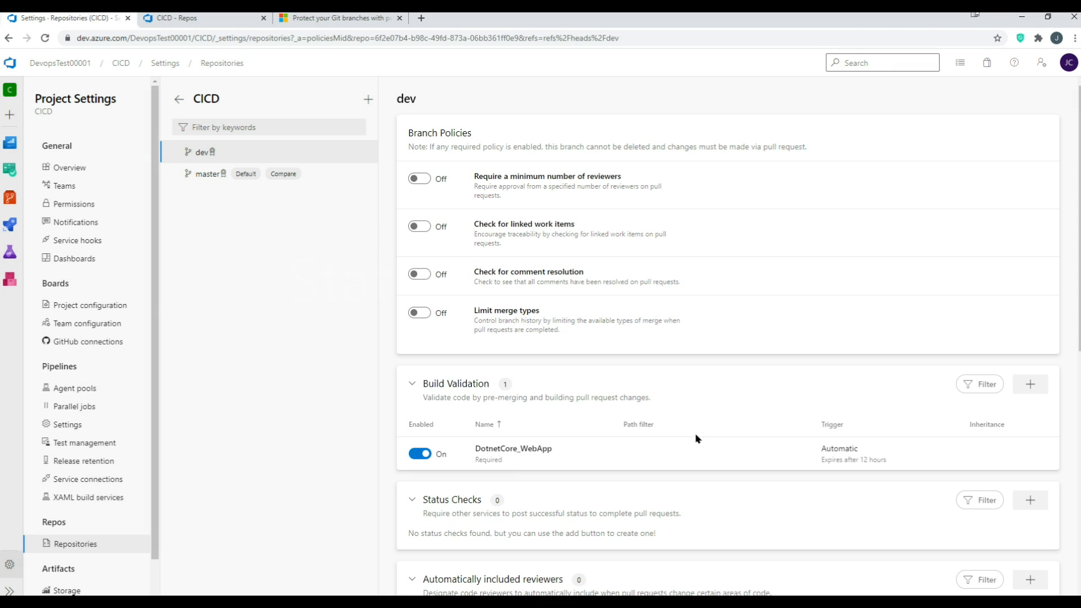
Step: Try out a required status policy on dev for dotnetcore_webapp/codecoverage, inspect its advanced options, and discard it
scroll(697, 438, "down", 2)
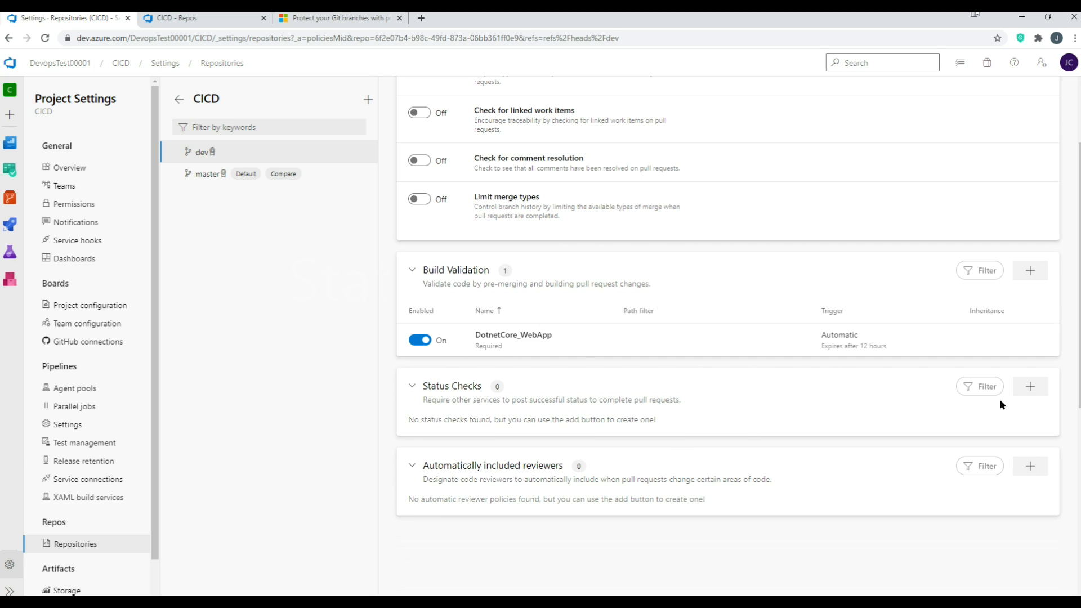
left_click(1032, 388)
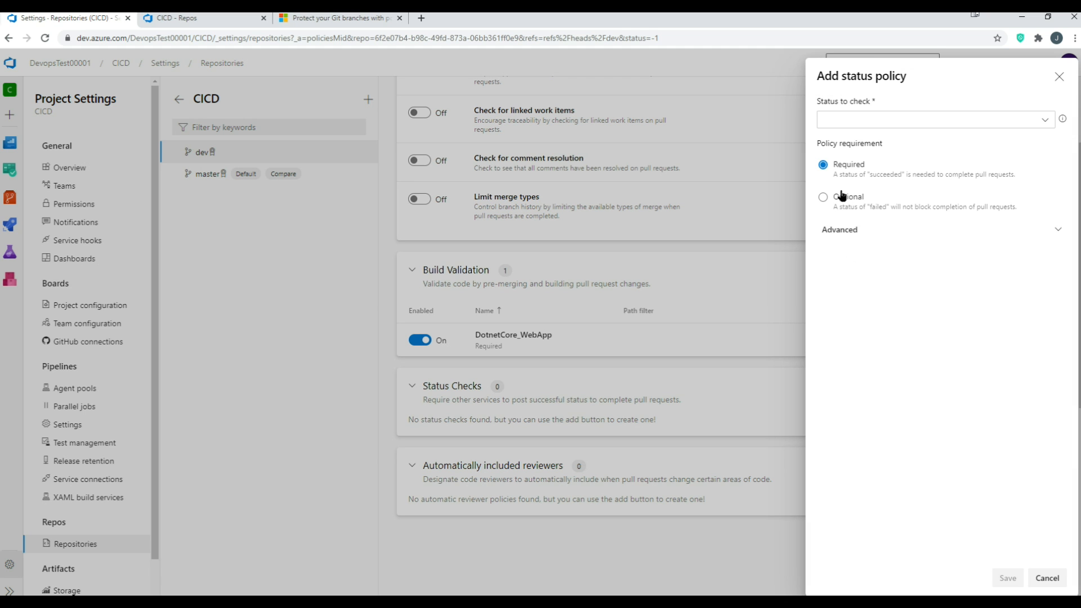
left_click(839, 231)
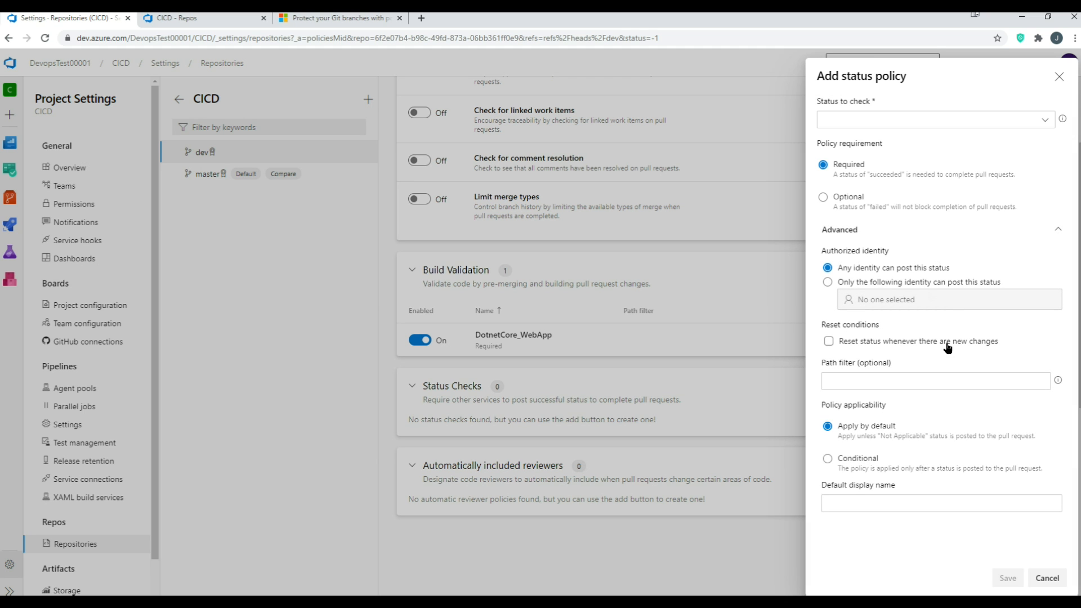
left_click(899, 118)
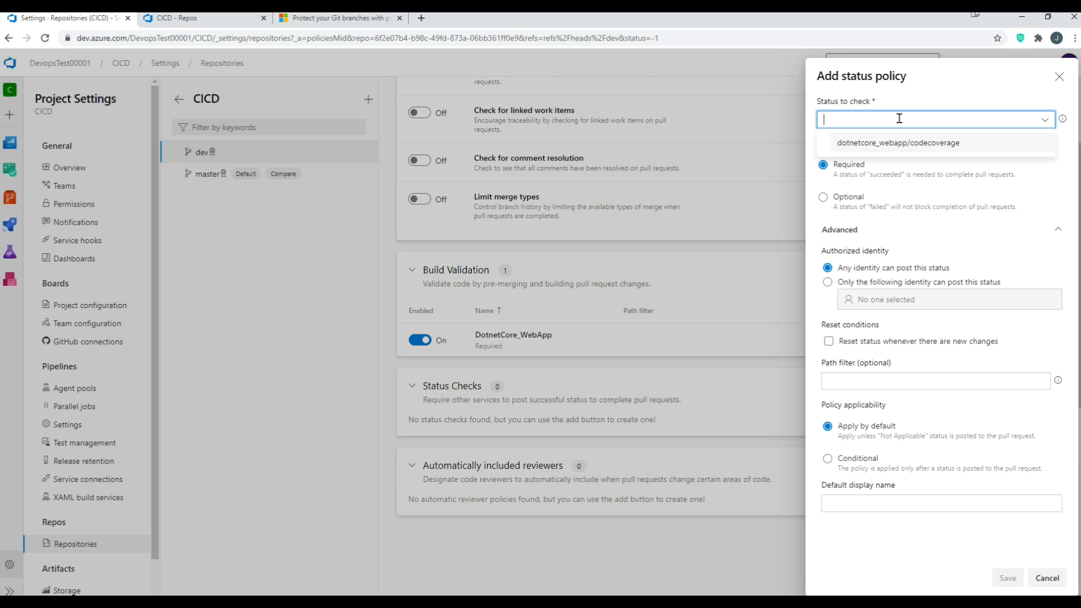
left_click(993, 143)
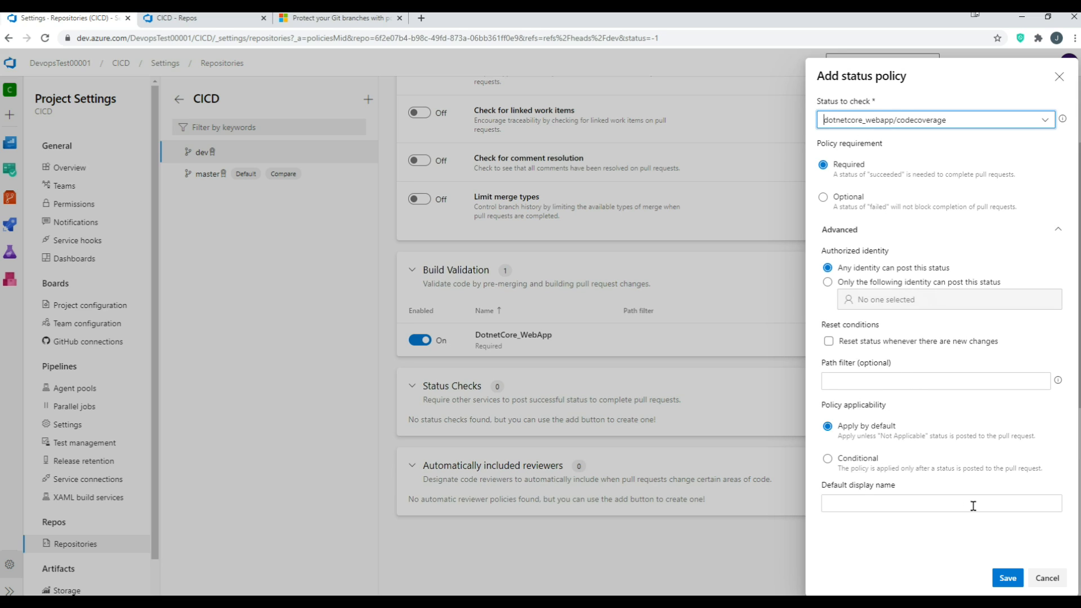
left_click(1042, 578)
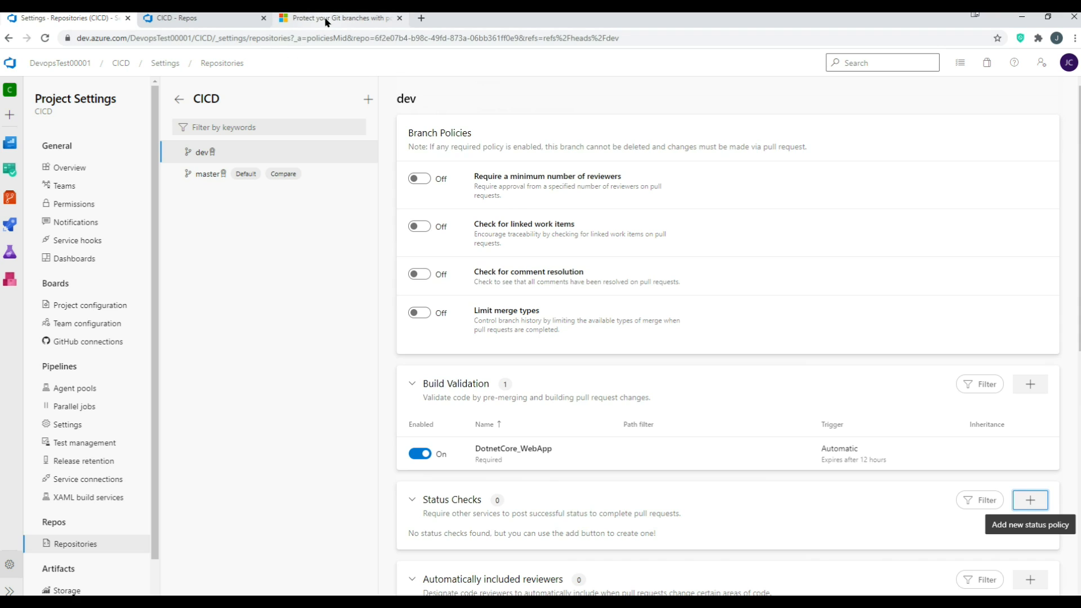
Step: Read the Status checks section of the Microsoft branch policies documentation
left_click(325, 21)
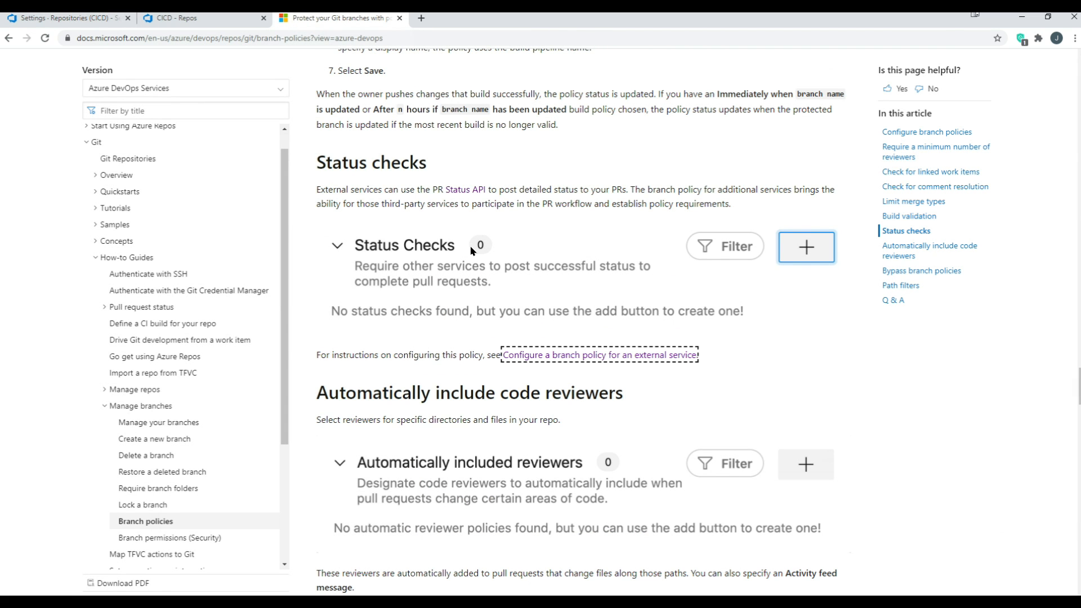
left_click_drag(367, 189, 718, 186)
left_click(721, 181)
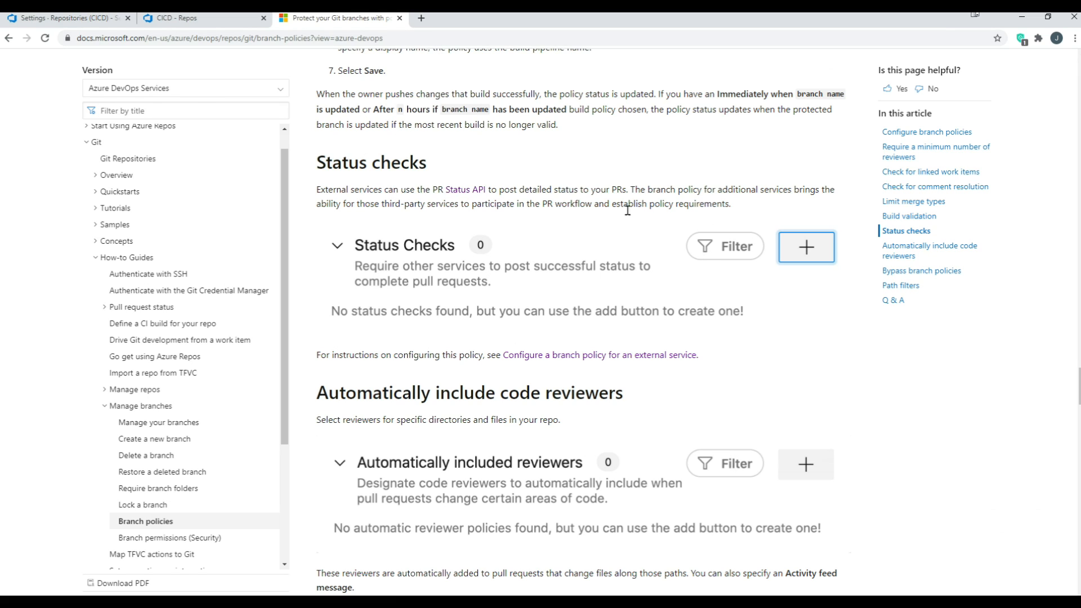
left_click(426, 38)
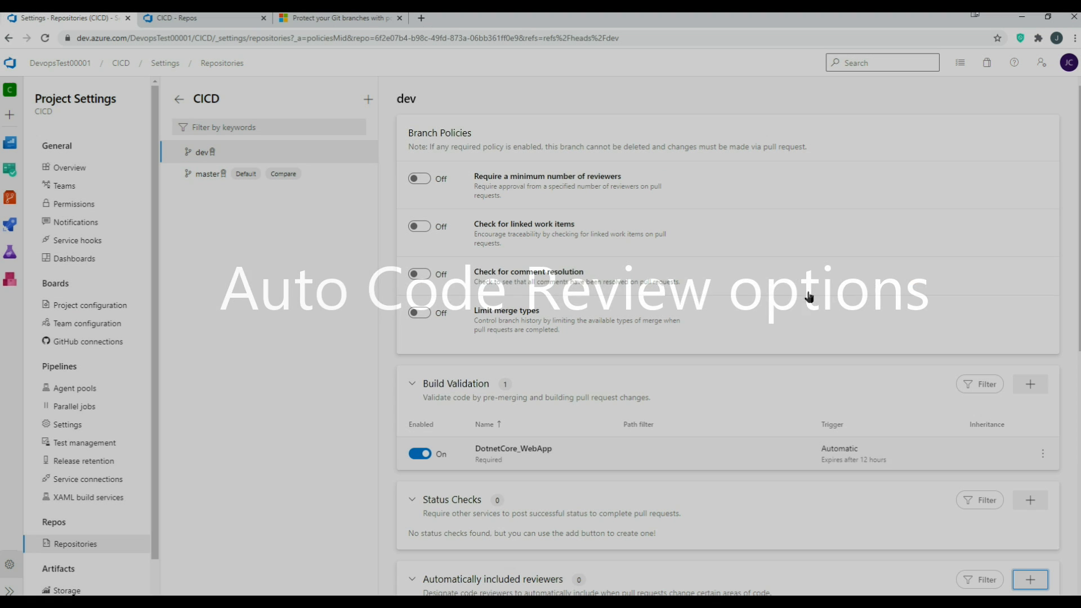
Step: Add an automatic reviewer policy on dev with the project member as required reviewer for all folders, allowing requestors to approve their own changes
scroll(785, 276, "down", 3)
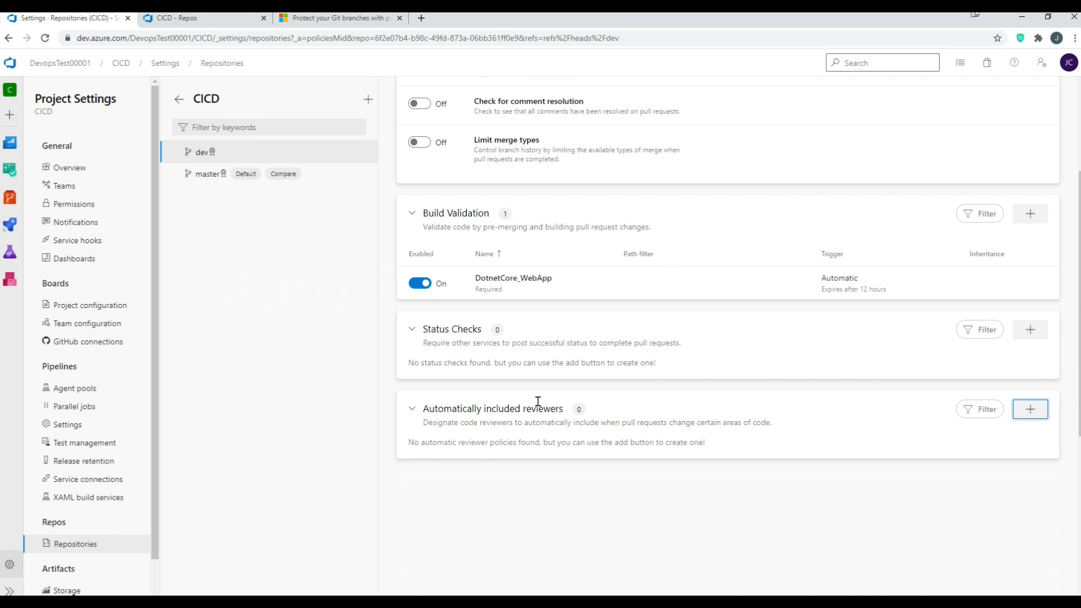
left_click(1031, 409)
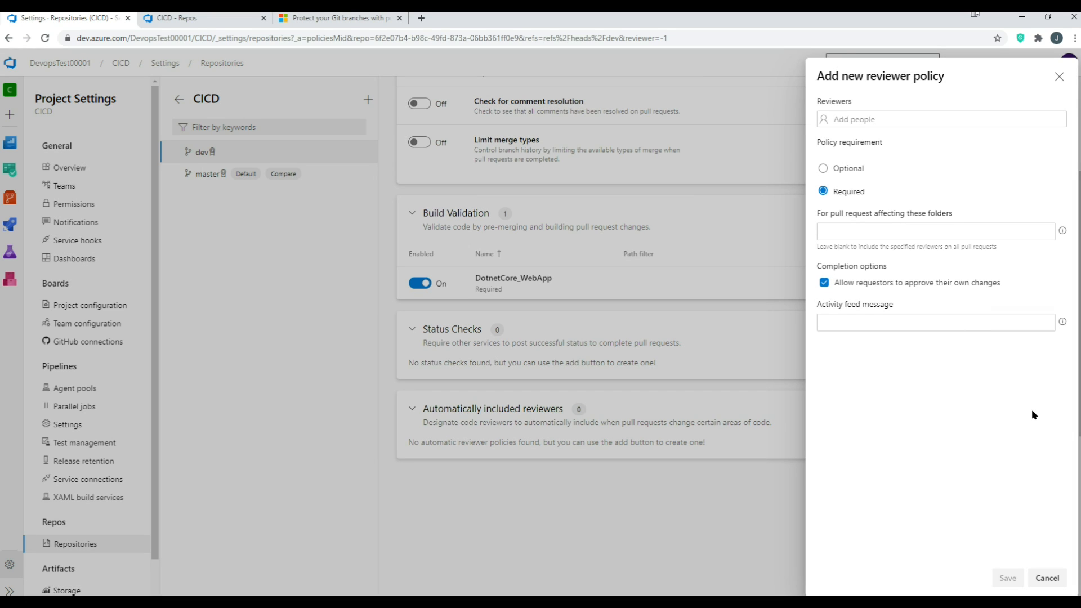
left_click(900, 117)
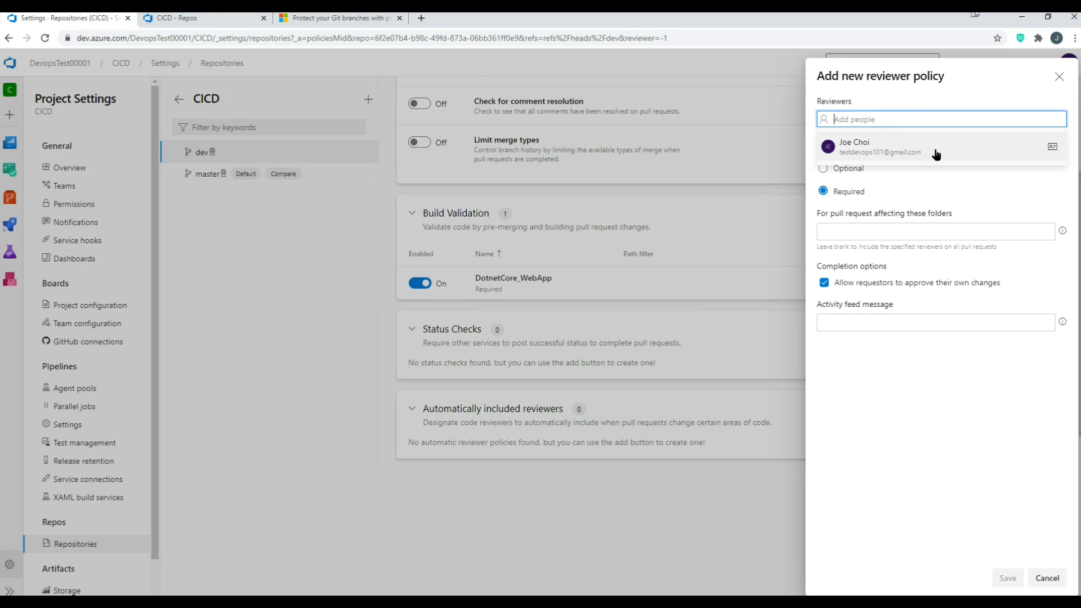
left_click(956, 383)
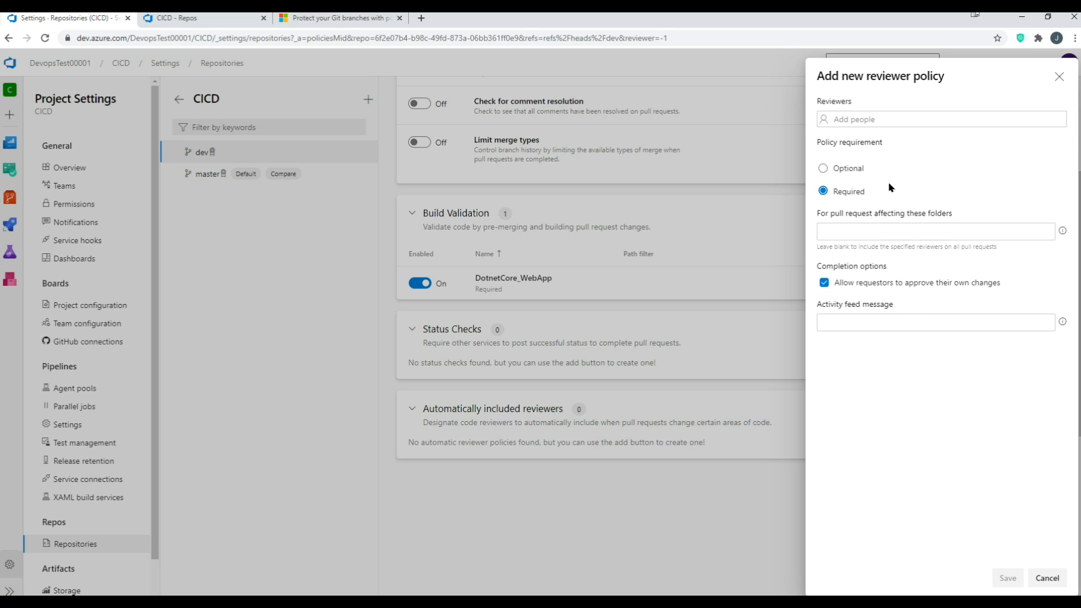
left_click(843, 178)
left_click(845, 192)
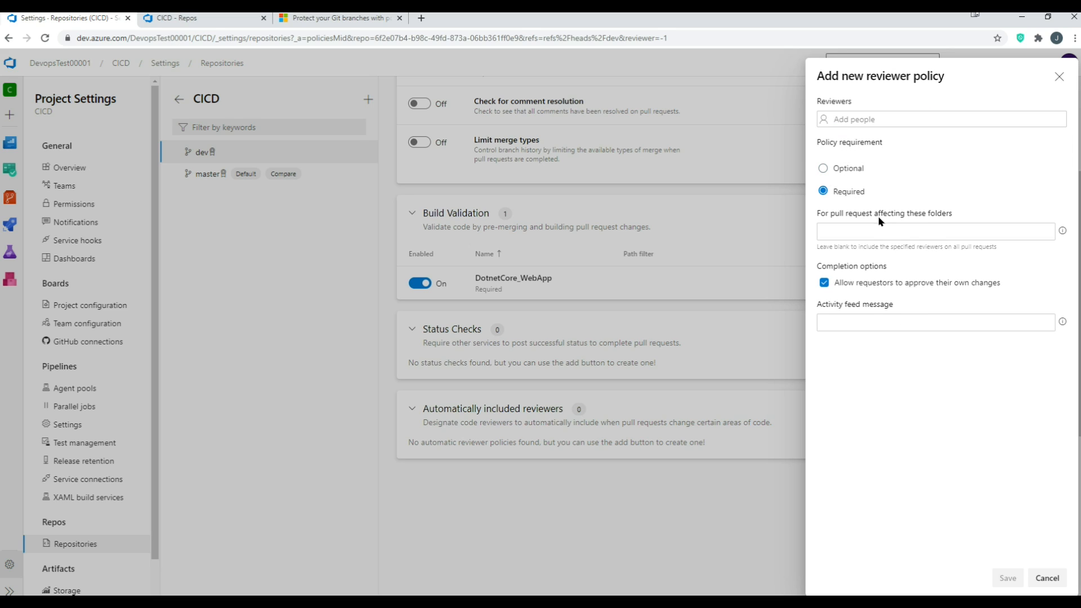
left_click(920, 230)
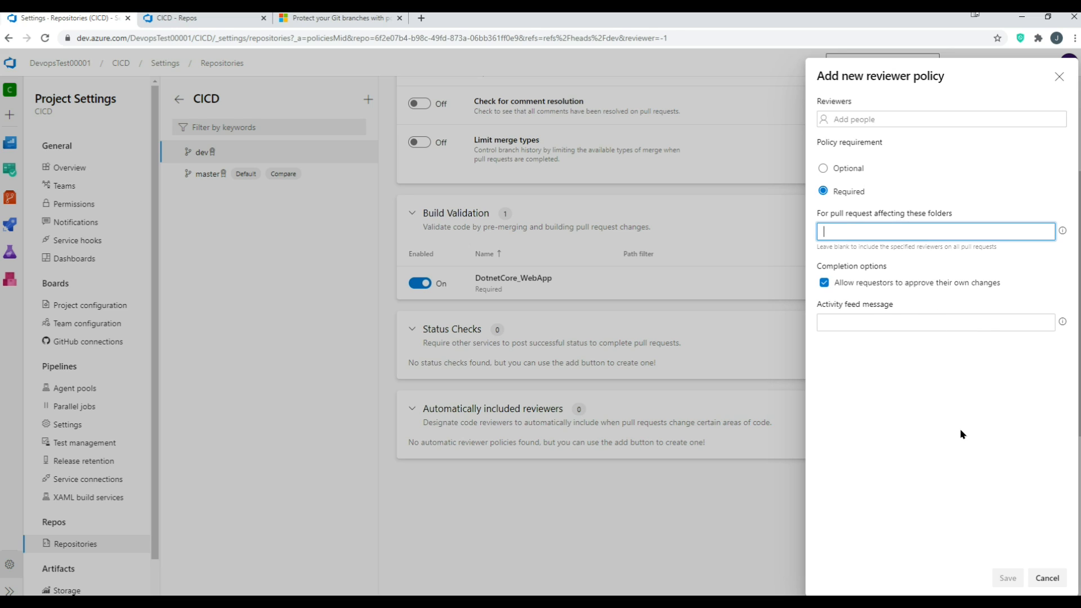
left_click(1064, 81)
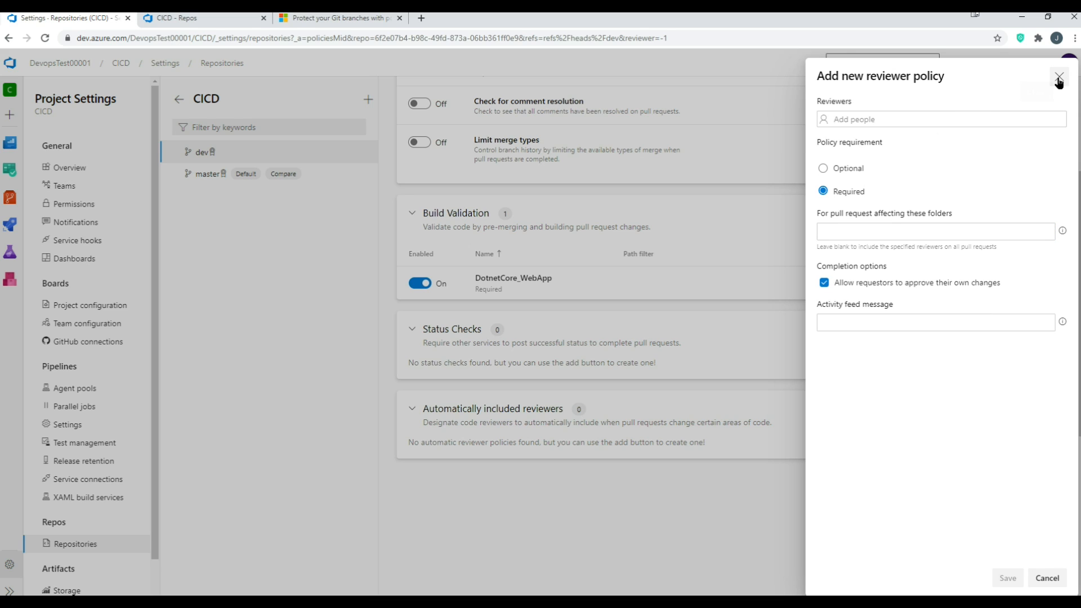
left_click(970, 118)
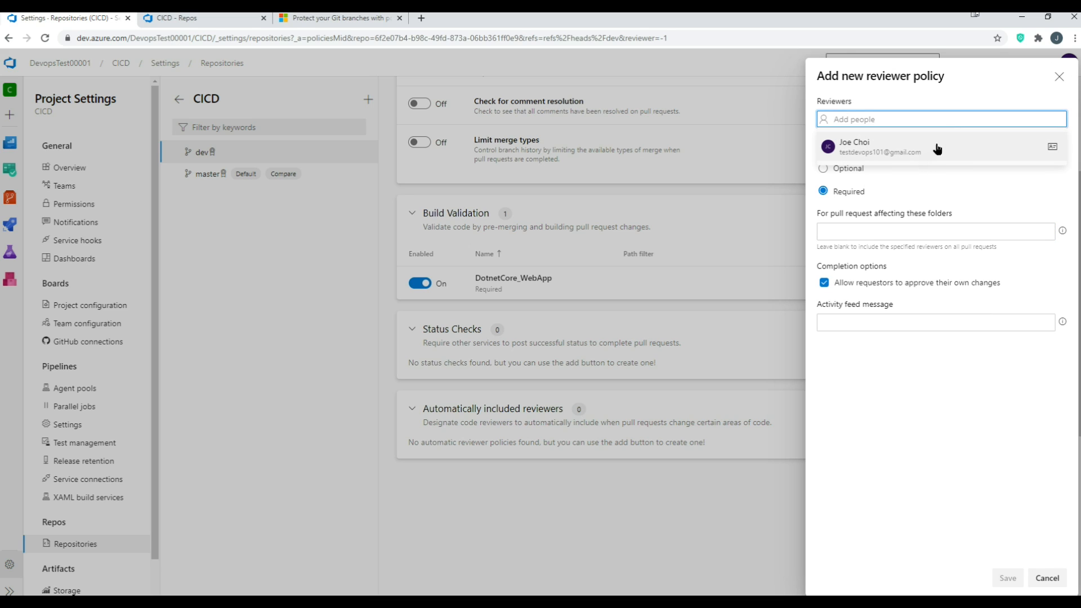
left_click(935, 149)
left_click(1006, 577)
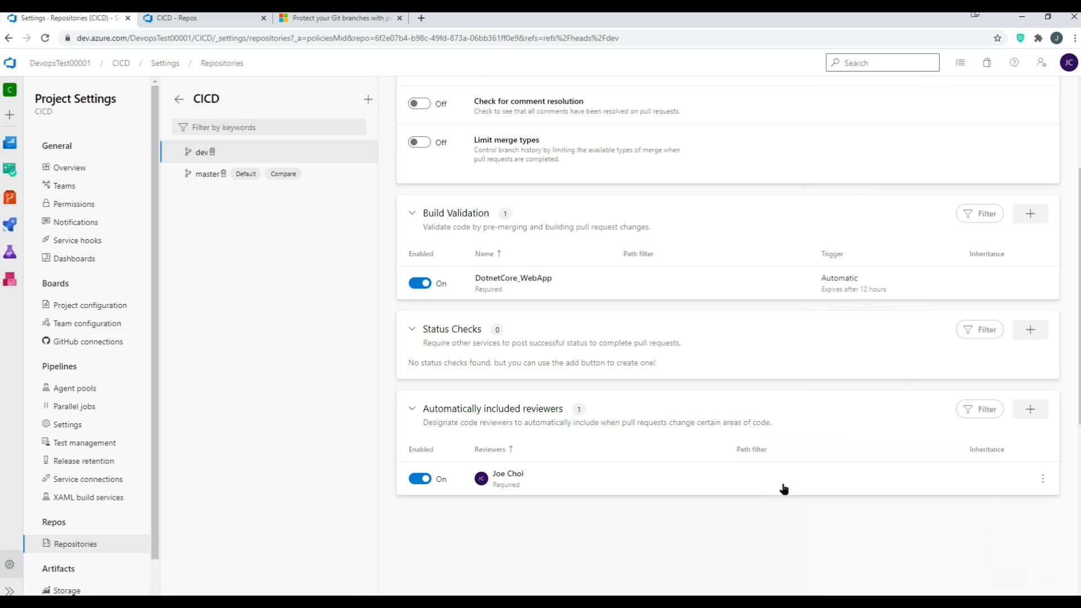
Step: Review and re-save the automatic reviewer policy's settings, and turn off the DotnetCore_WebApp build validation on dev
left_click(1043, 478)
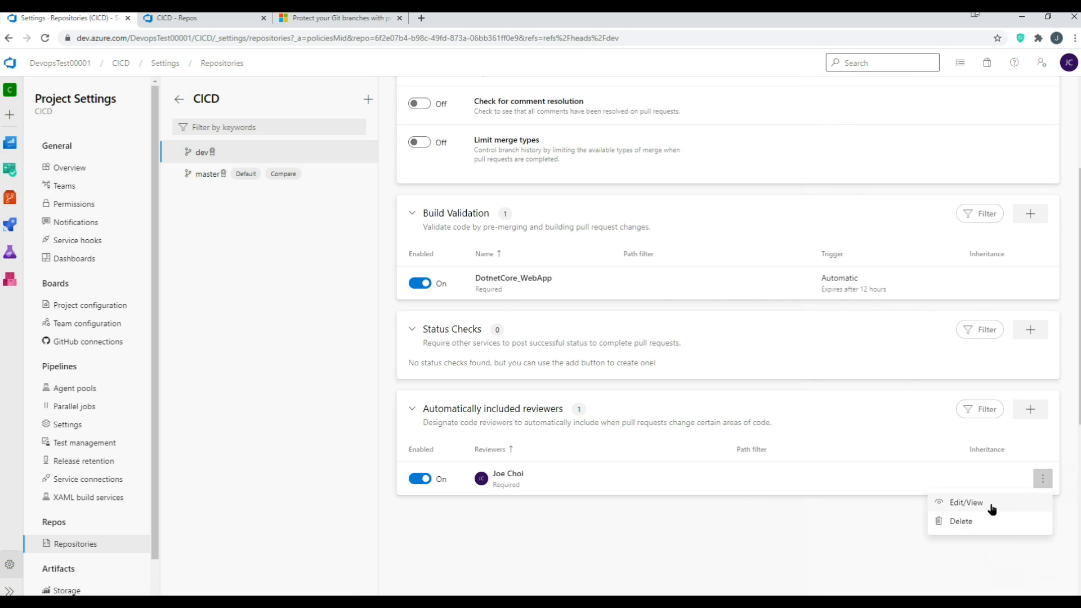
left_click(990, 503)
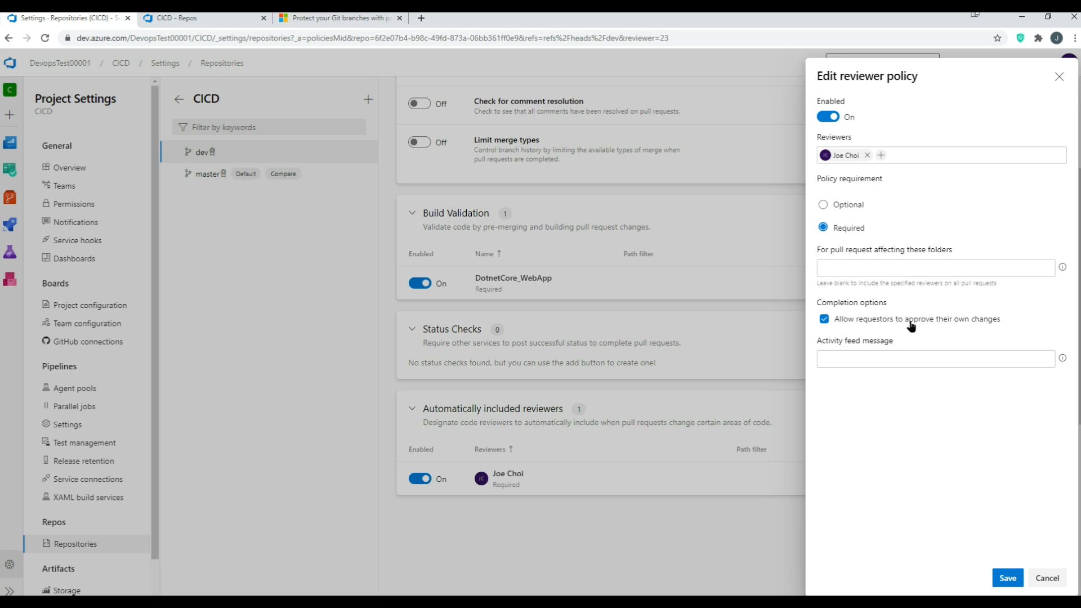
left_click(1007, 578)
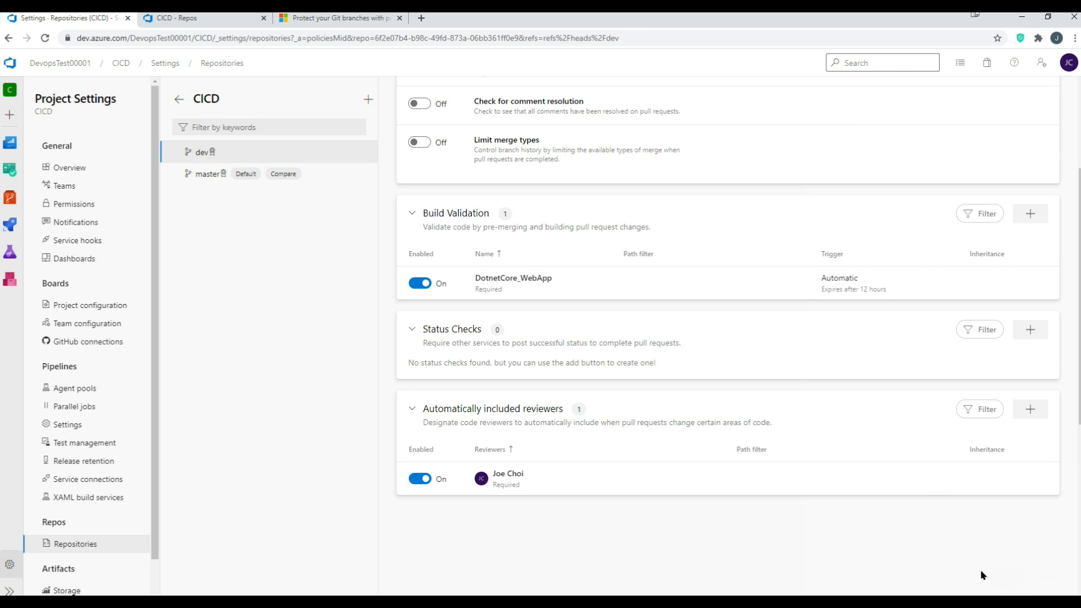
left_click(422, 284)
scroll(707, 338, "up", 3)
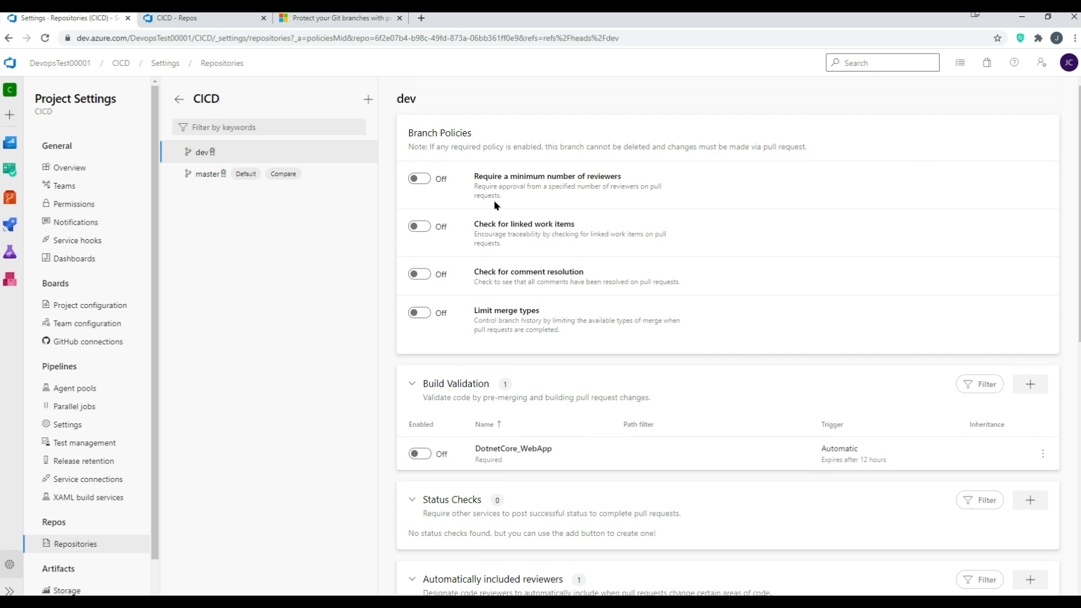
Step: Create a branch named test based on dev in the CICD repository
left_click(214, 21)
left_click(79, 270)
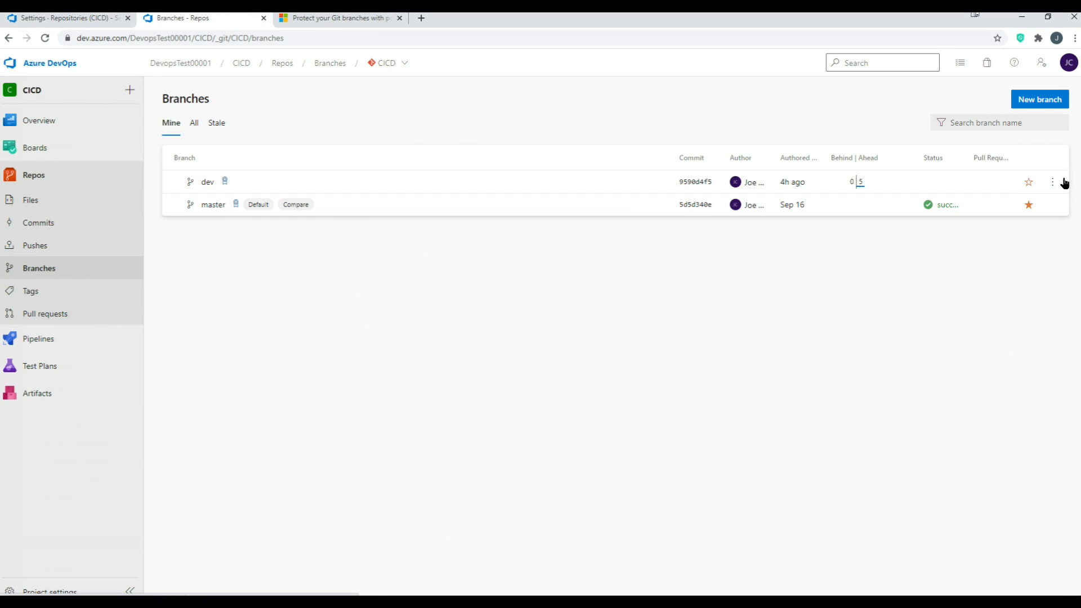
left_click(1053, 186)
left_click(1012, 207)
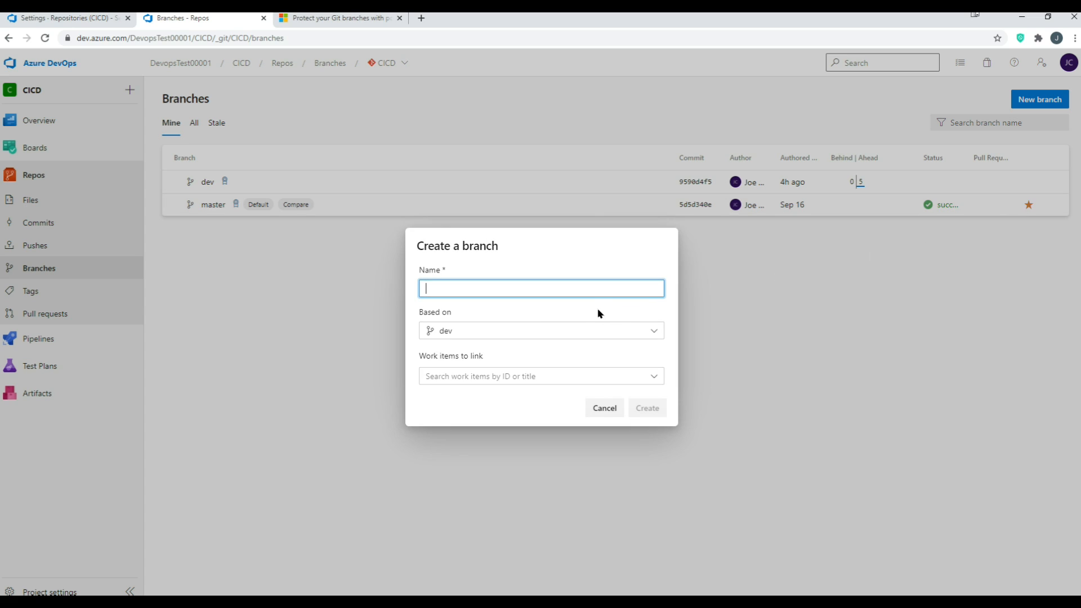
type("test")
left_click(642, 409)
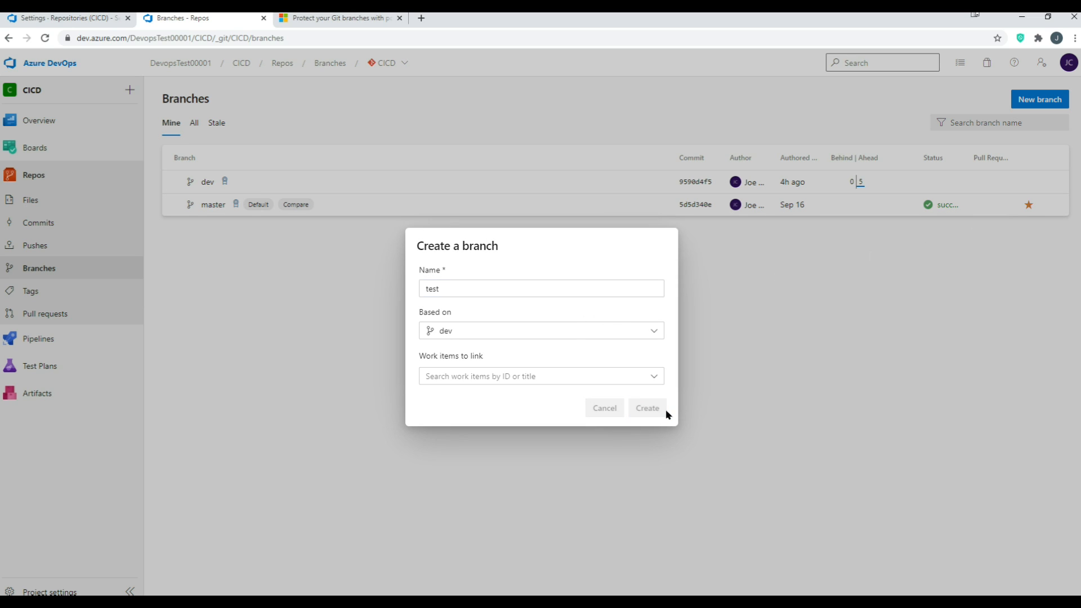
Step: Add a #comment line at the end of .gitignore in the test branch and commit it with the default message
left_click(209, 228)
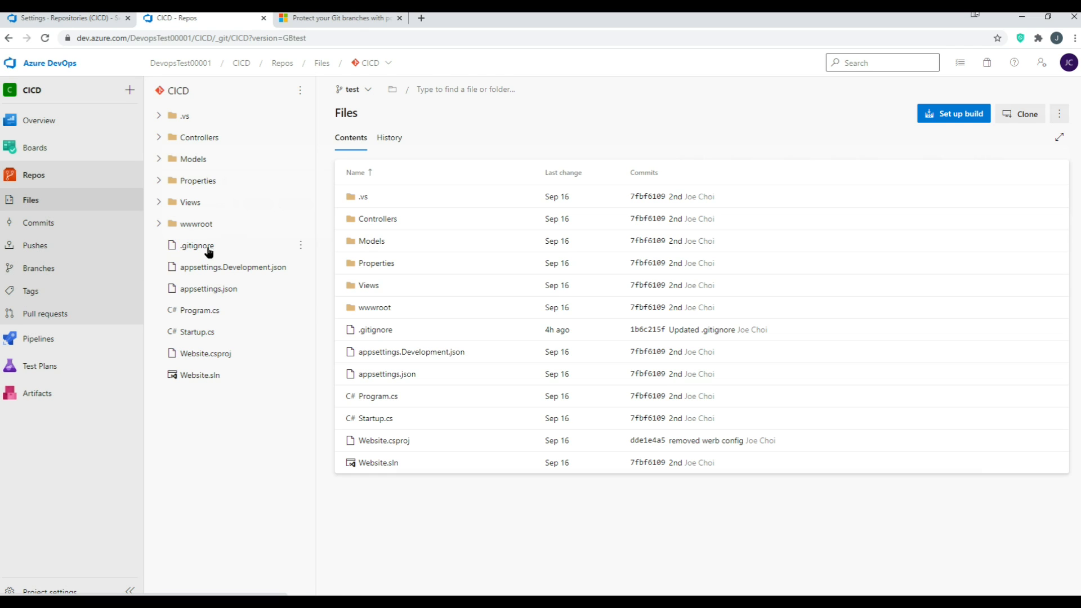
left_click(205, 246)
left_click(417, 262)
left_click(1022, 114)
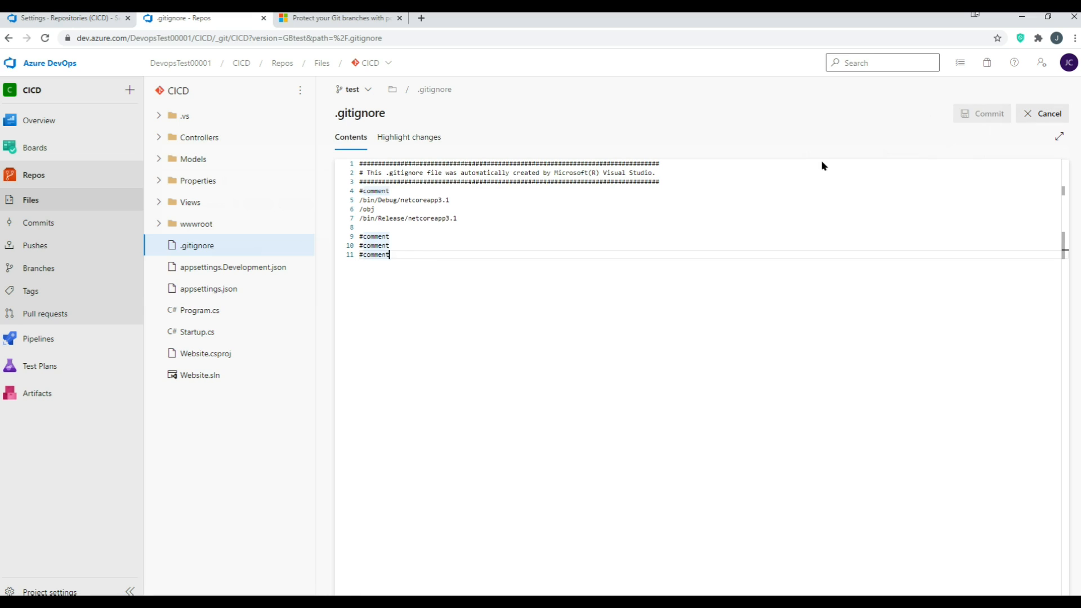
key("Return")
type("#c")
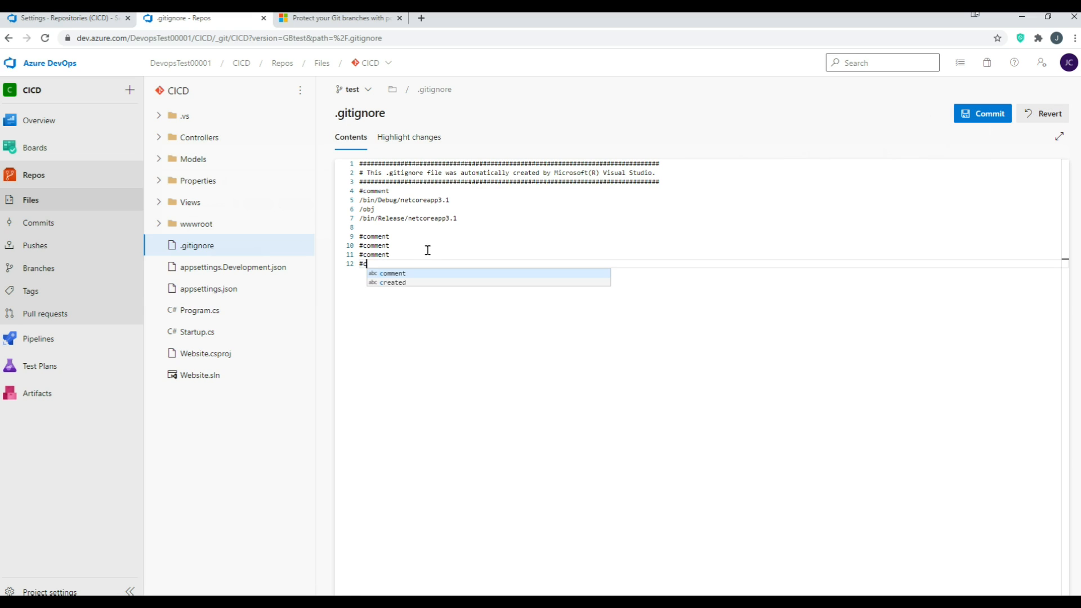
type("omment")
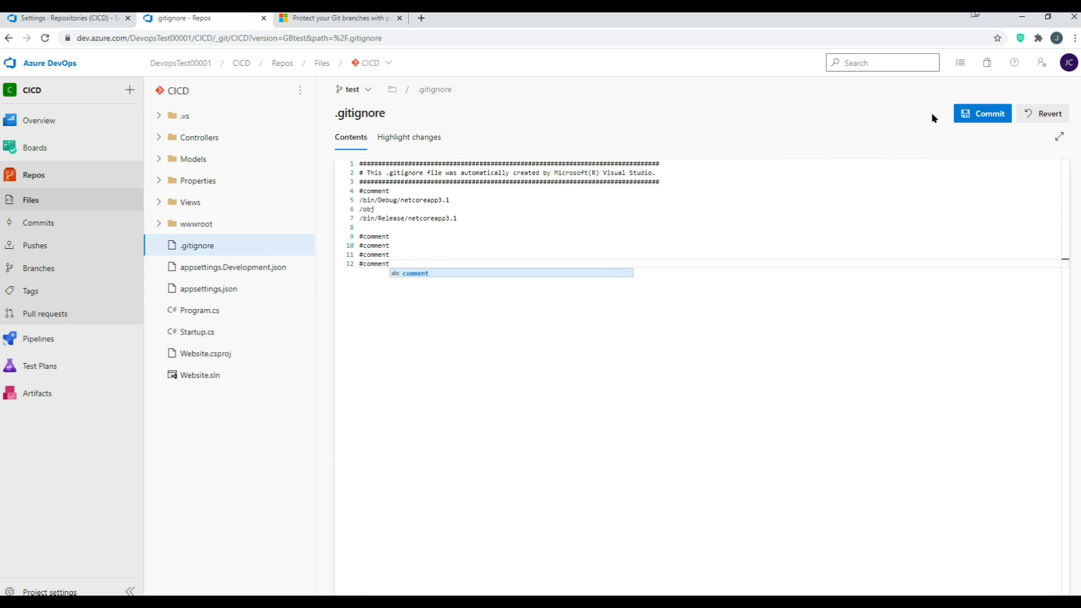
left_click(983, 113)
left_click(1035, 577)
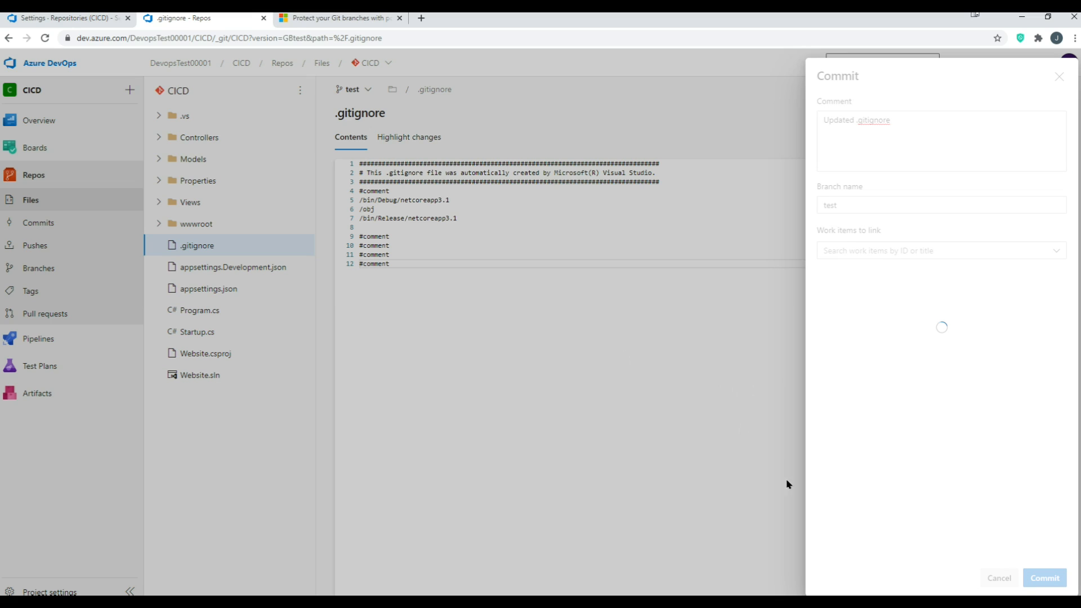
Step: Create a pull request from test into dev with the default title Updated .gitignore
left_click(51, 313)
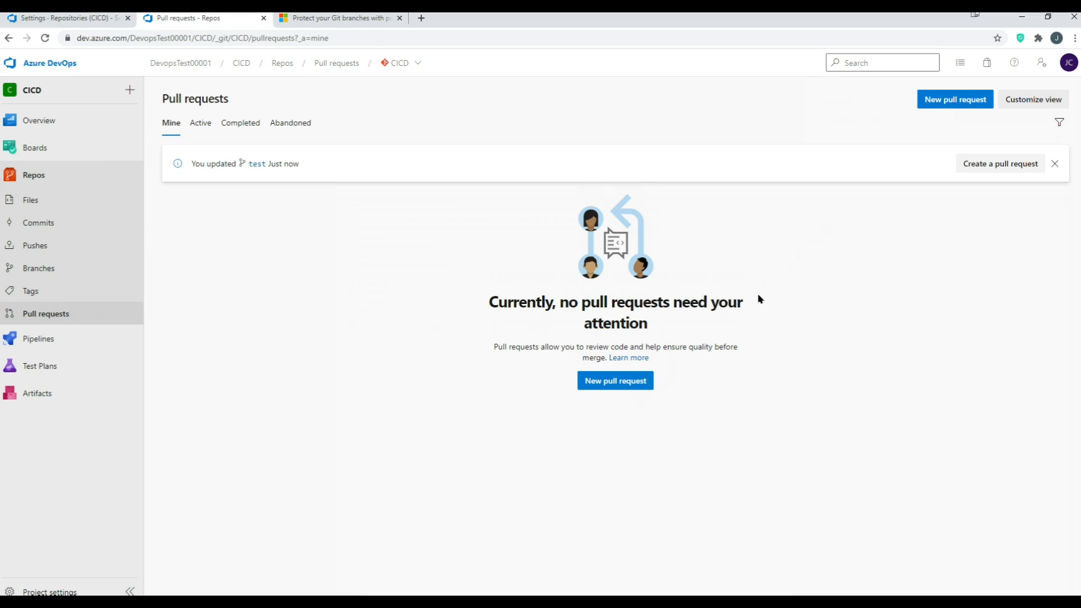
left_click(631, 380)
left_click(259, 120)
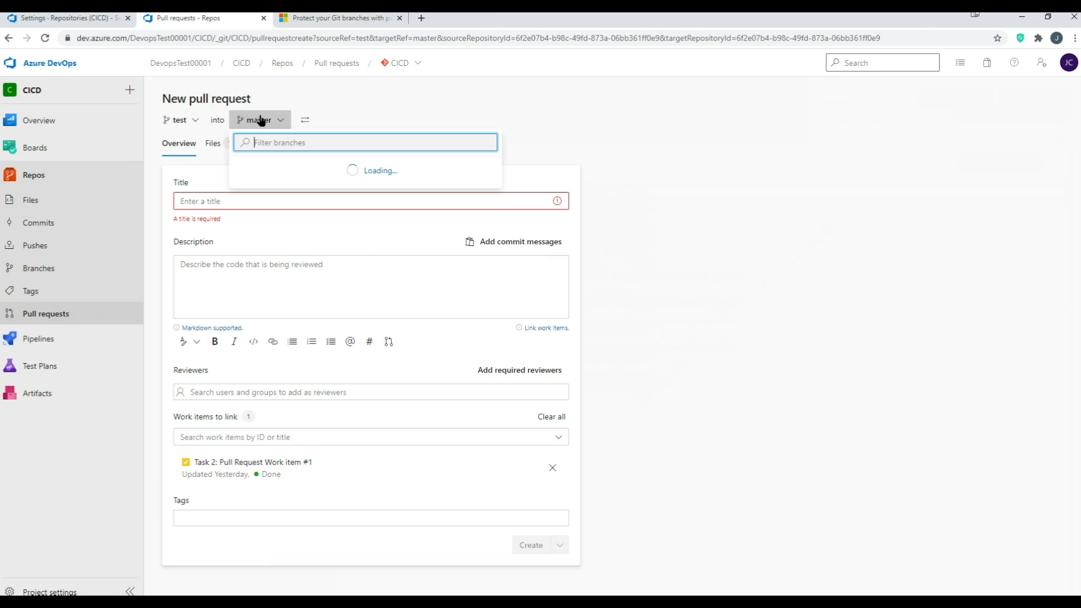
left_click(272, 186)
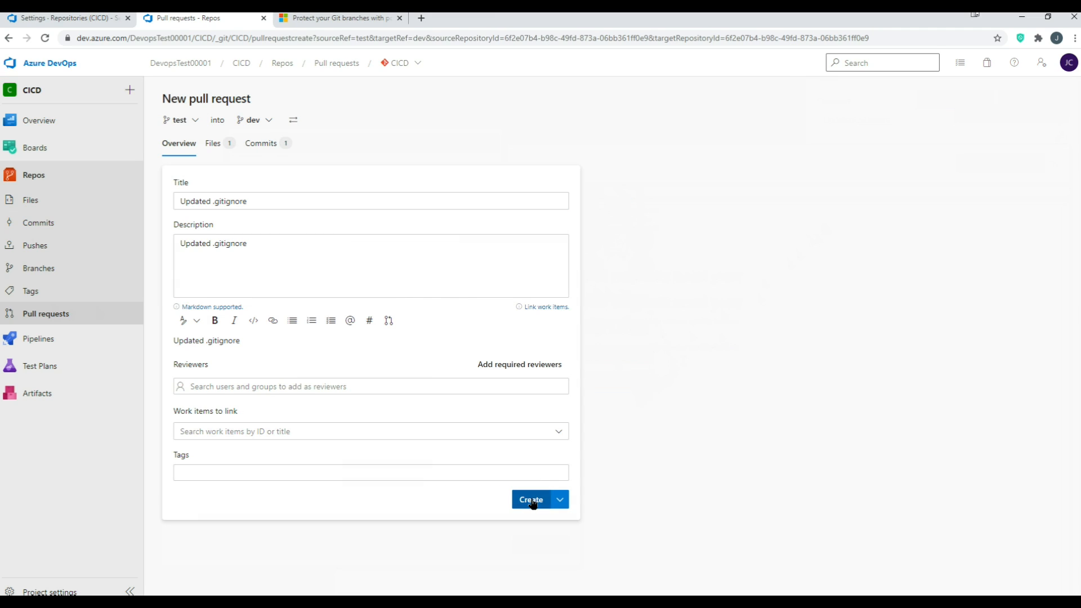
left_click(531, 500)
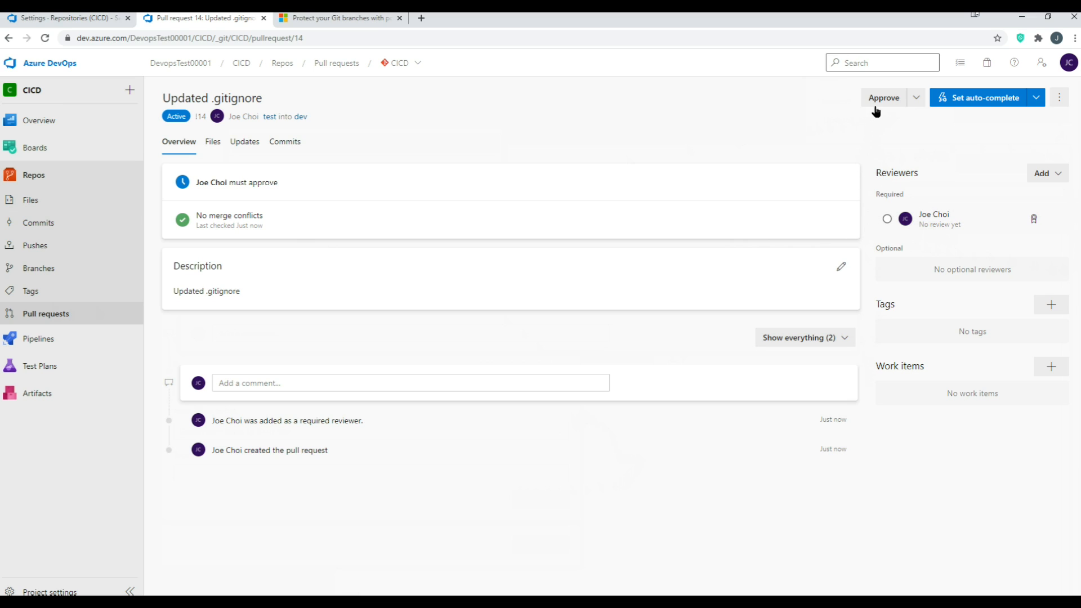
Step: Approve and complete the pull request from test into dev, and return to the repository's branch list
left_click(887, 98)
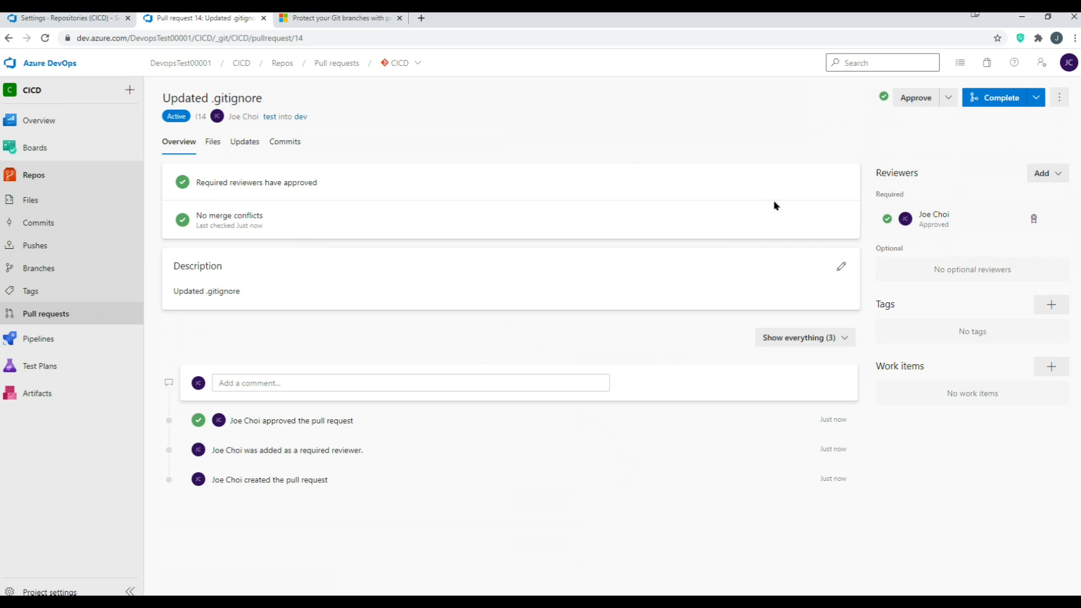
left_click(1008, 98)
left_click(1021, 578)
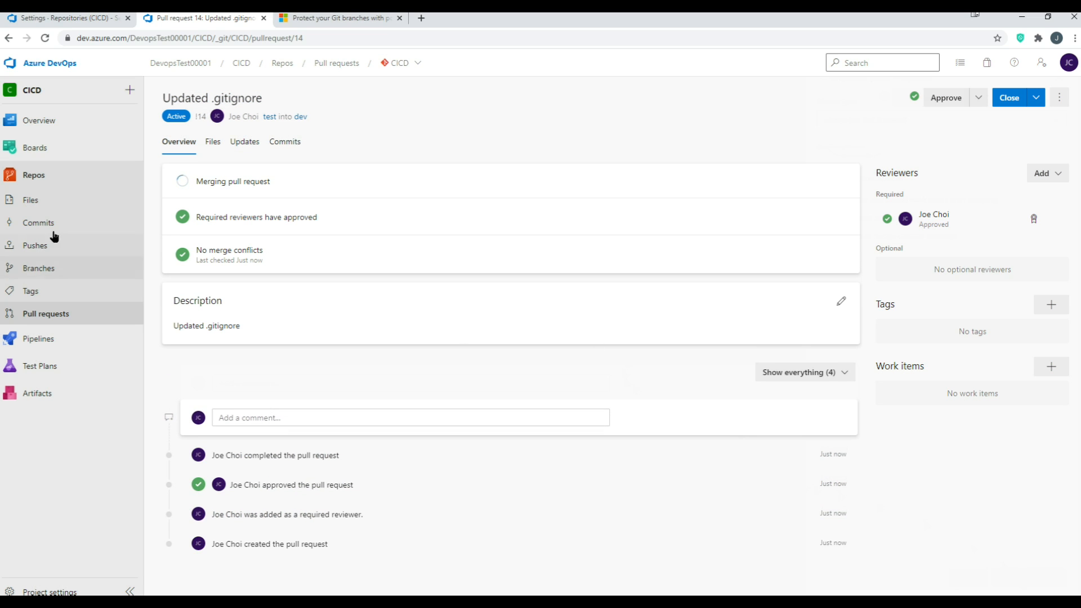
left_click(78, 198)
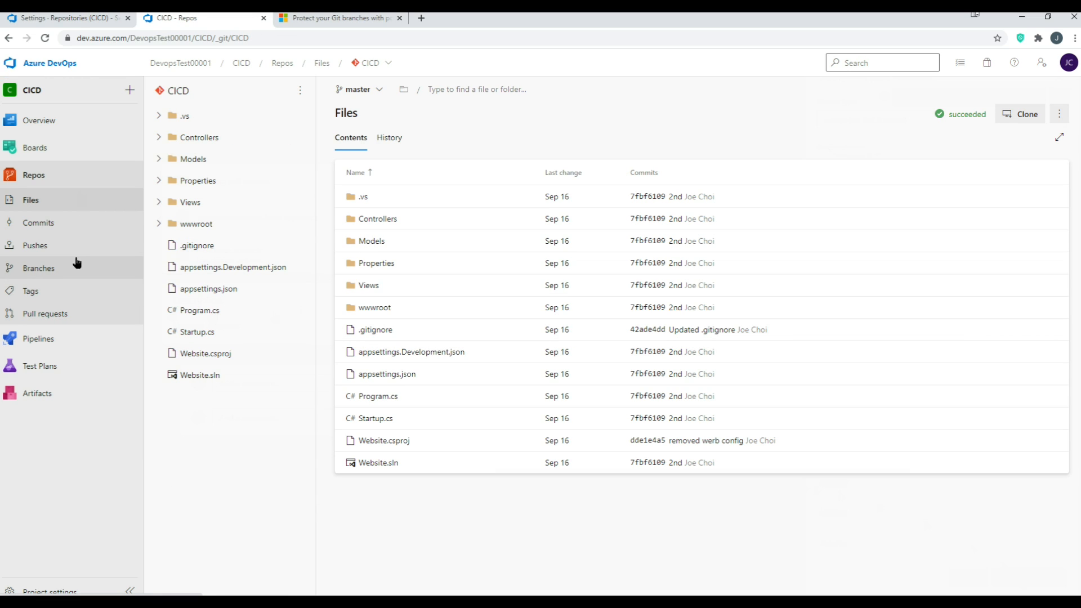
left_click(78, 262)
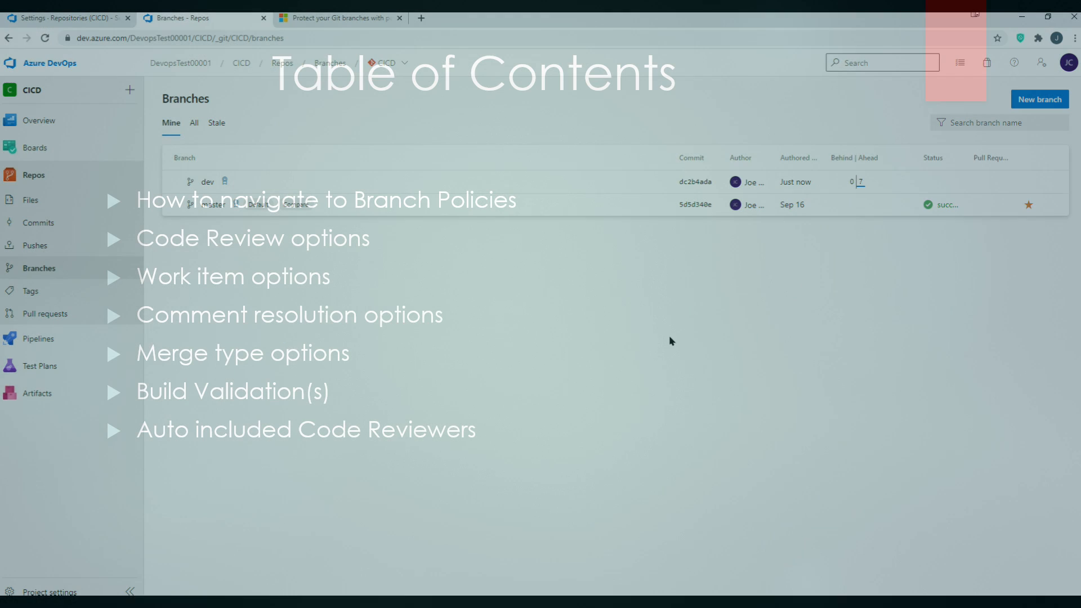